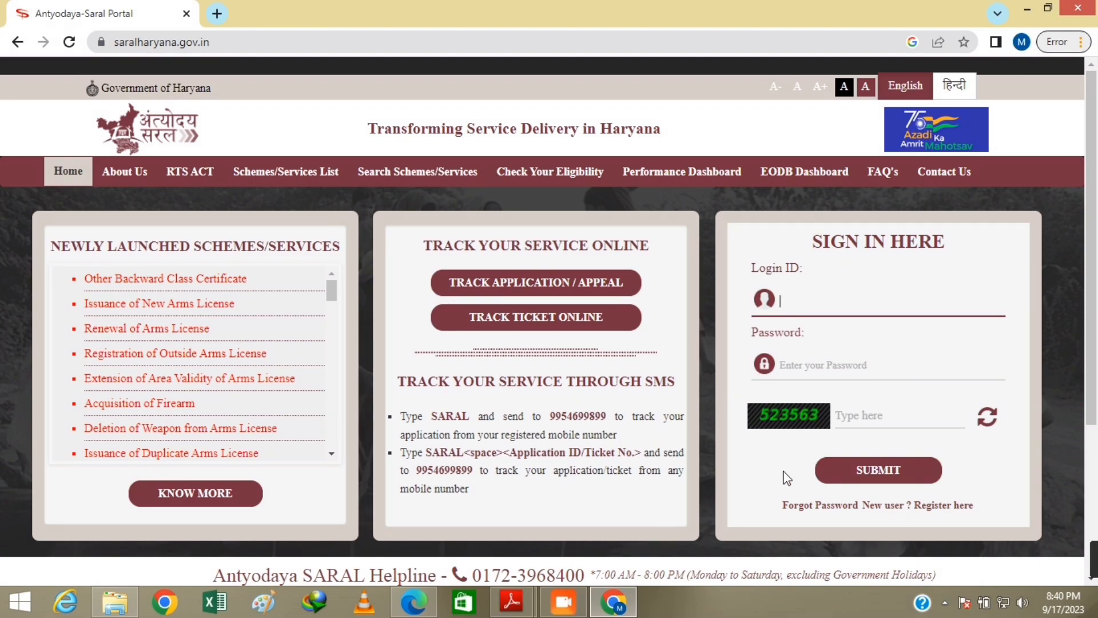
- Fill the maximized citizen registration form with state HARYANA and the captcha, then submit it
left_click(944, 508)
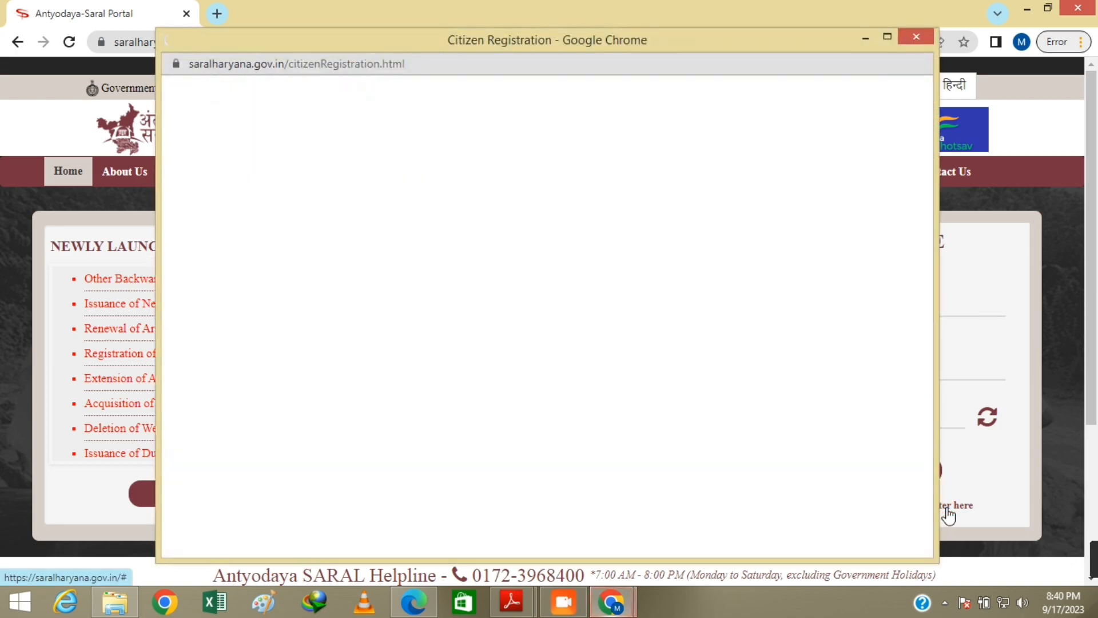
left_click(888, 35)
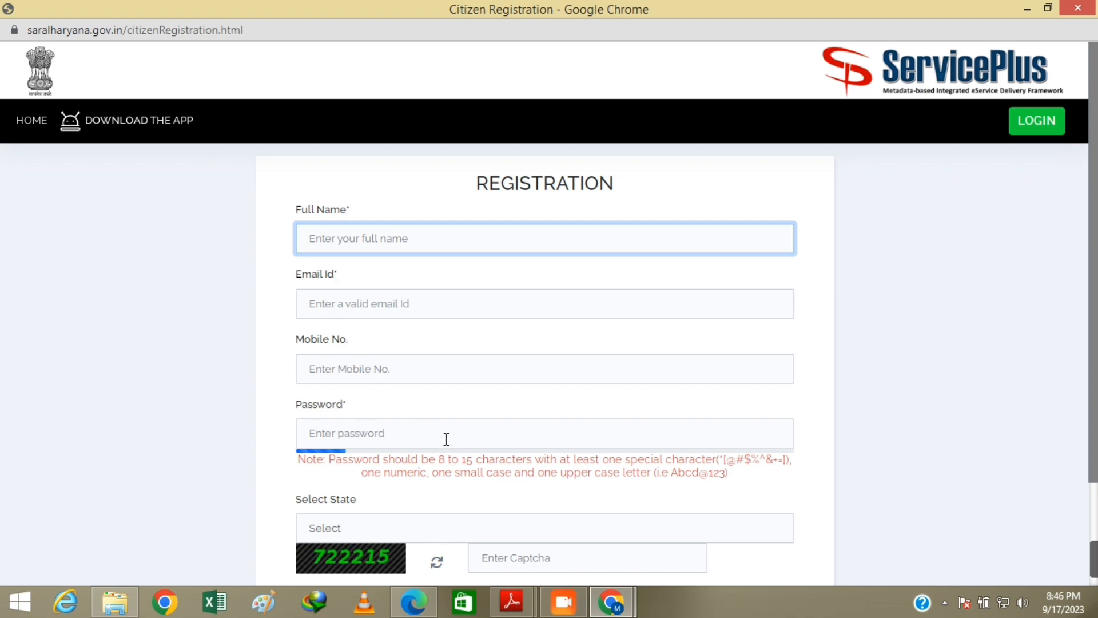
scroll(351, 449, "down", 1)
left_click(351, 451)
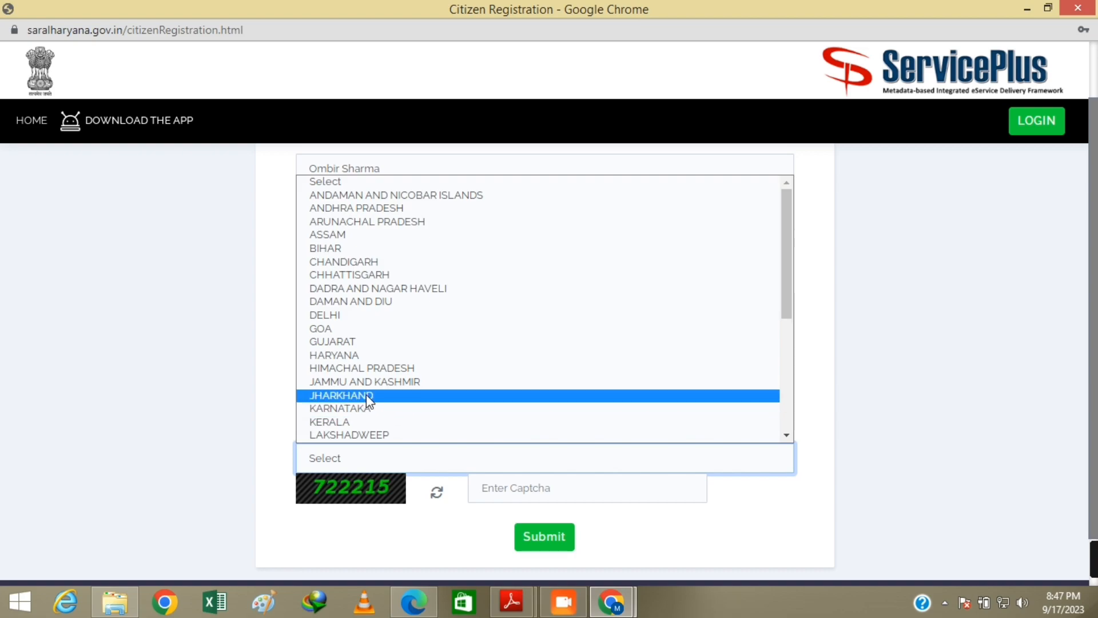
left_click(368, 355)
scroll(493, 438, "down", 1)
left_click(492, 438)
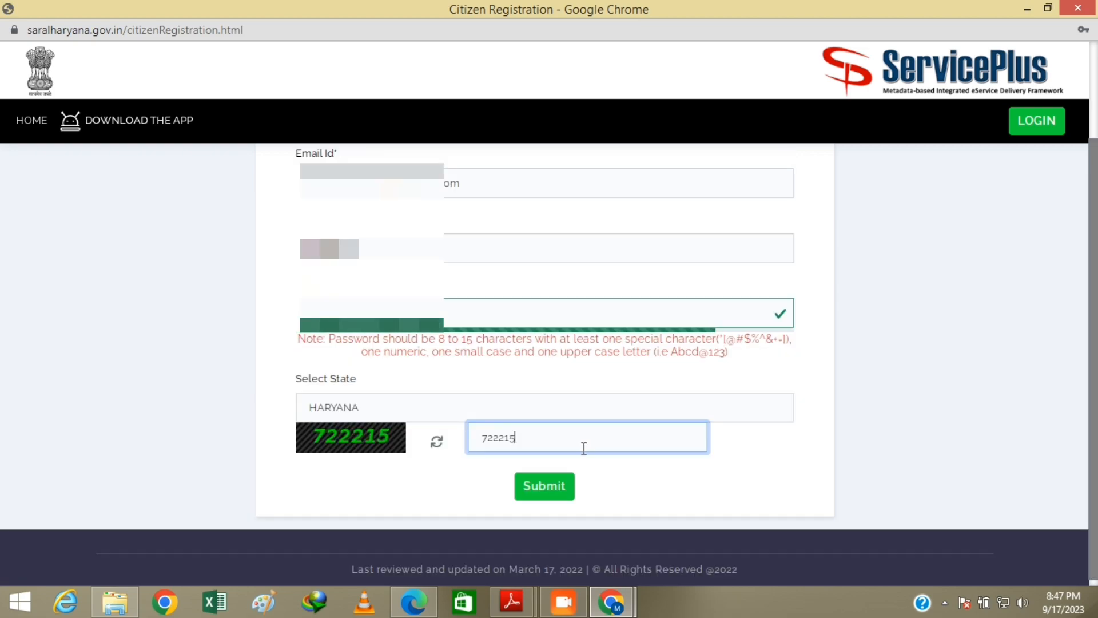
left_click(554, 485)
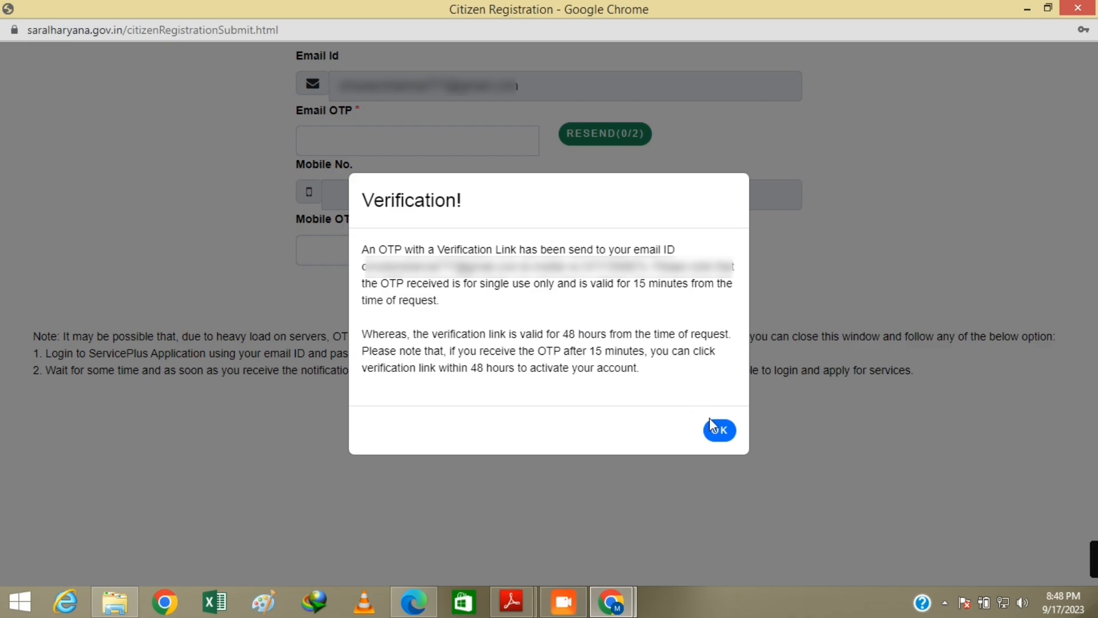
- Enter the emailed OTP and the mobile OTP, then validate both to finish registering
left_click(720, 430)
left_click(402, 145)
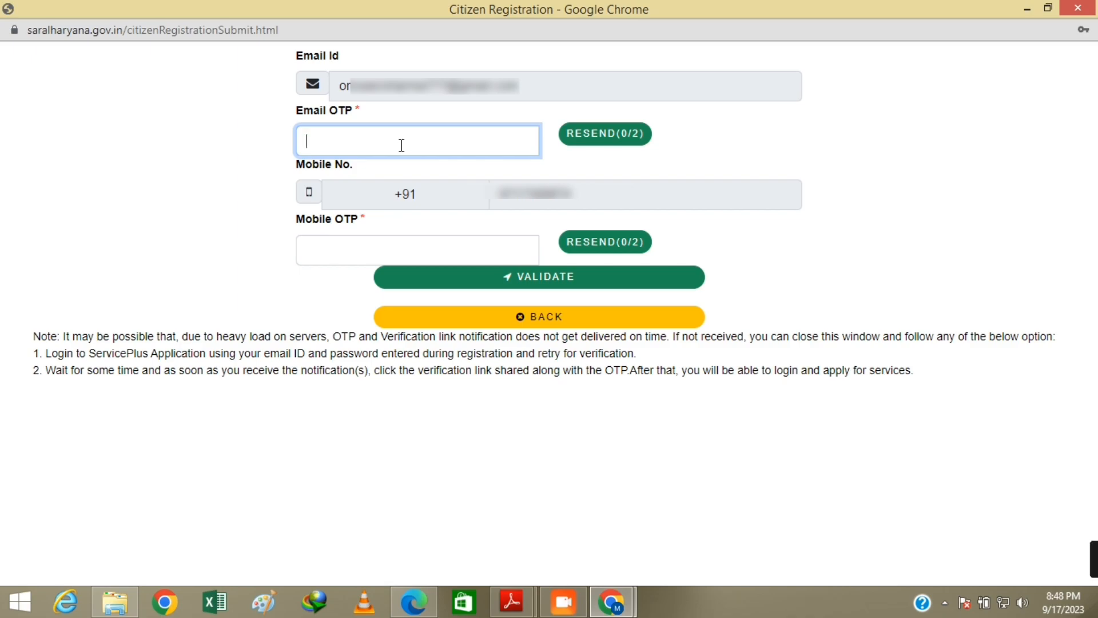
key("ctrl+v")
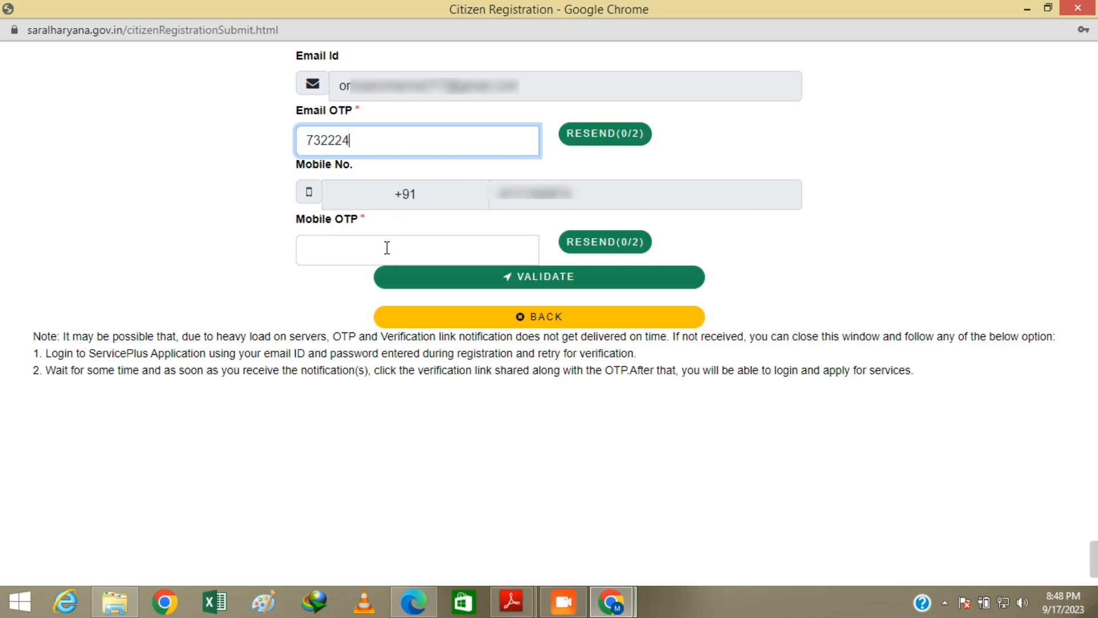
left_click(387, 248)
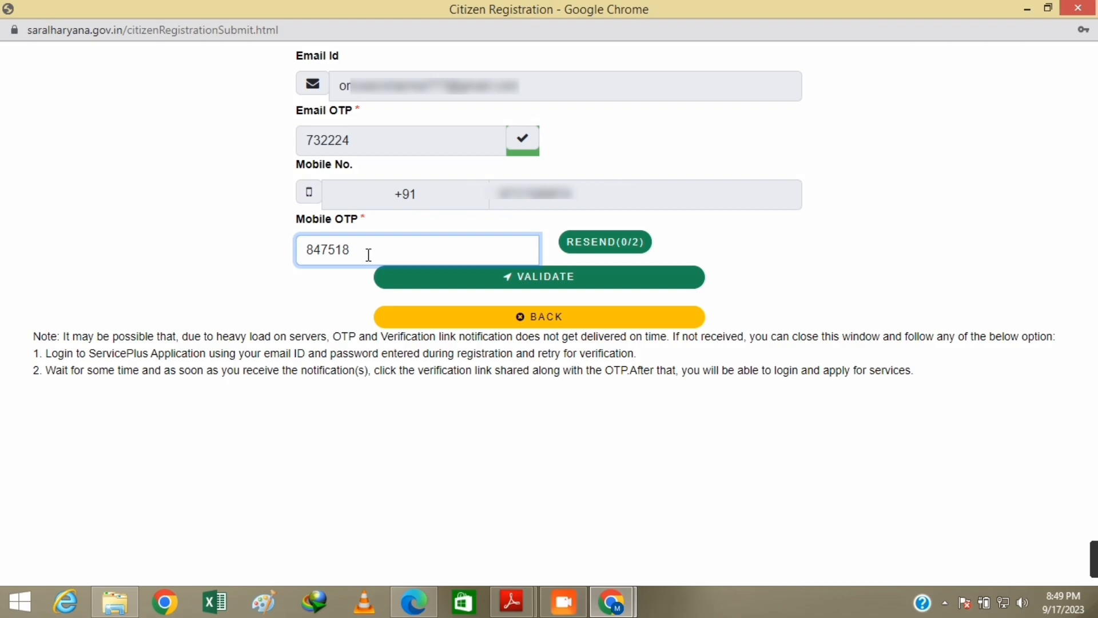
left_click(489, 279)
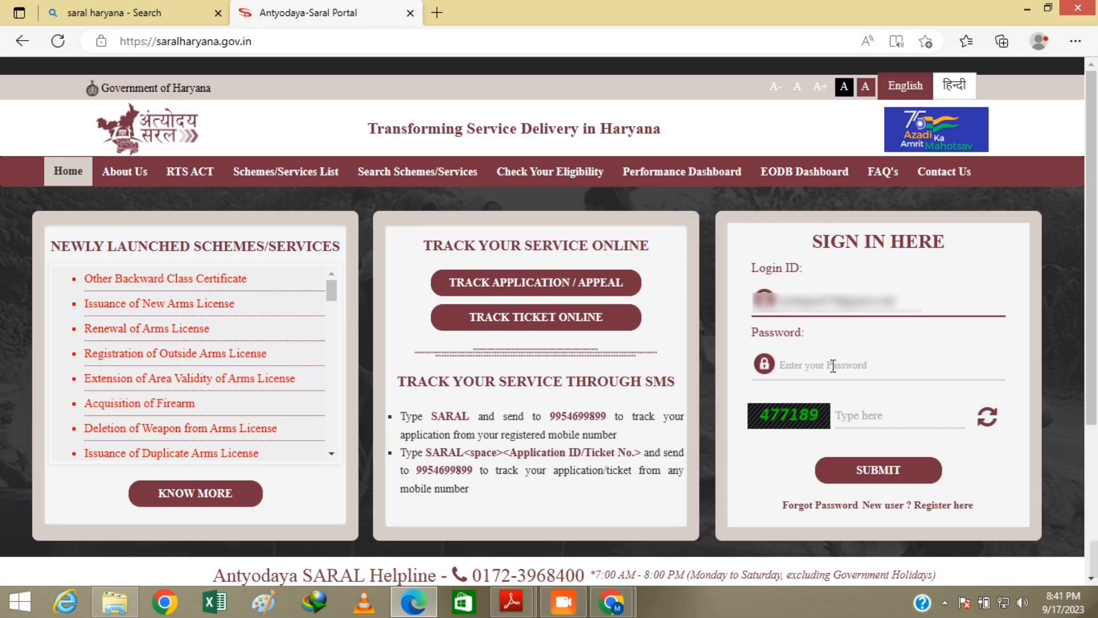
- Sign in to the portal with the Login ID, password and captcha
left_click(833, 365)
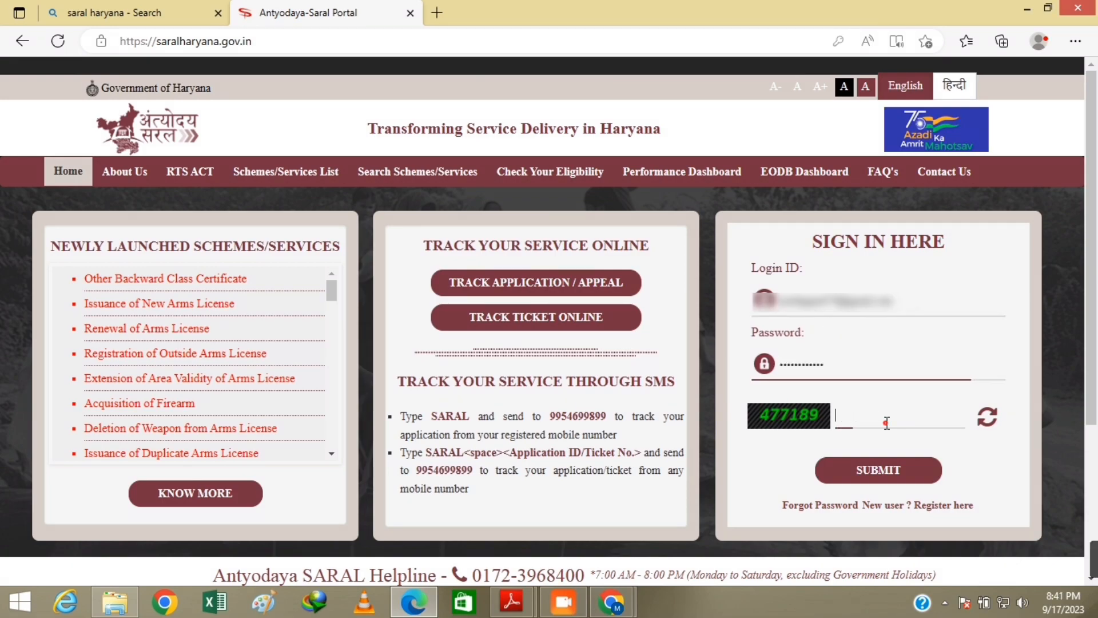
left_click(886, 422)
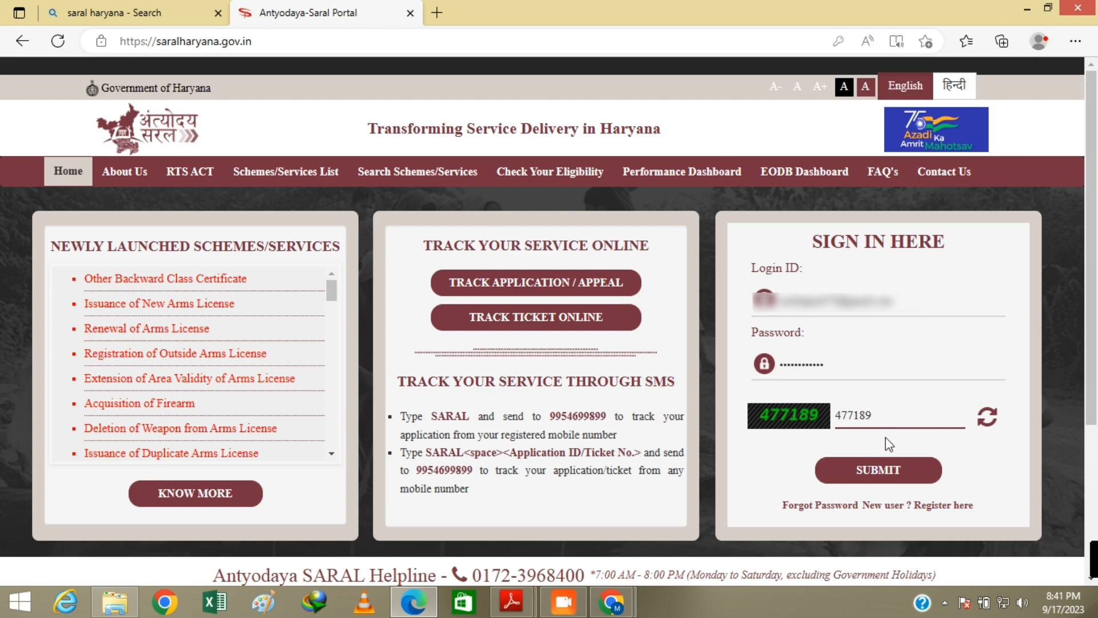
left_click(878, 470)
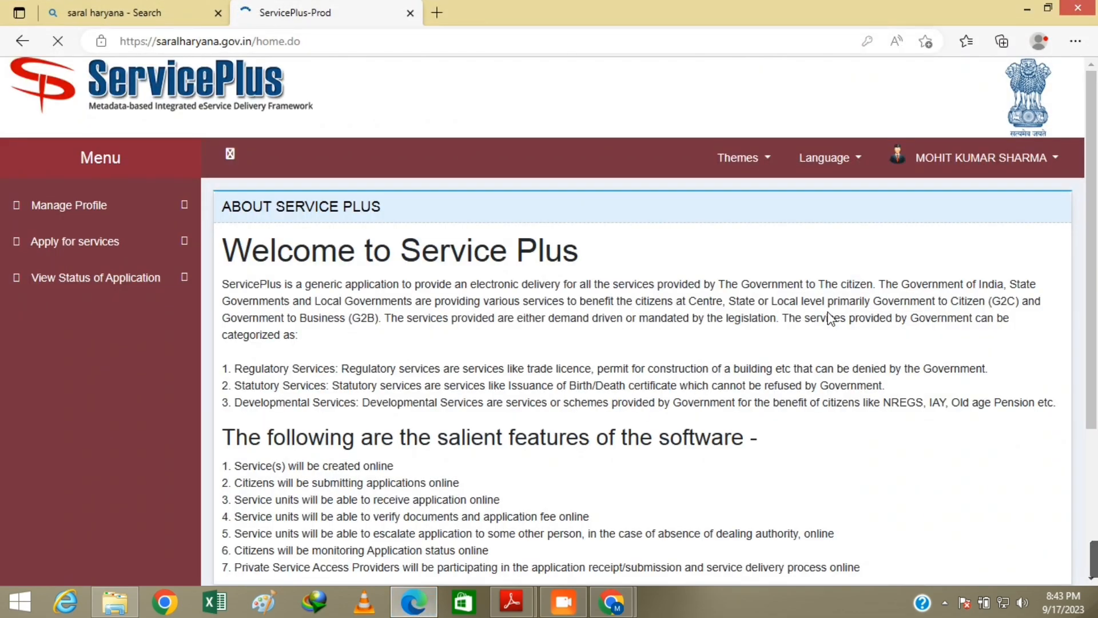
- Open Apply for services > View all available services
left_click_drag(1094, 228, 1095, 262)
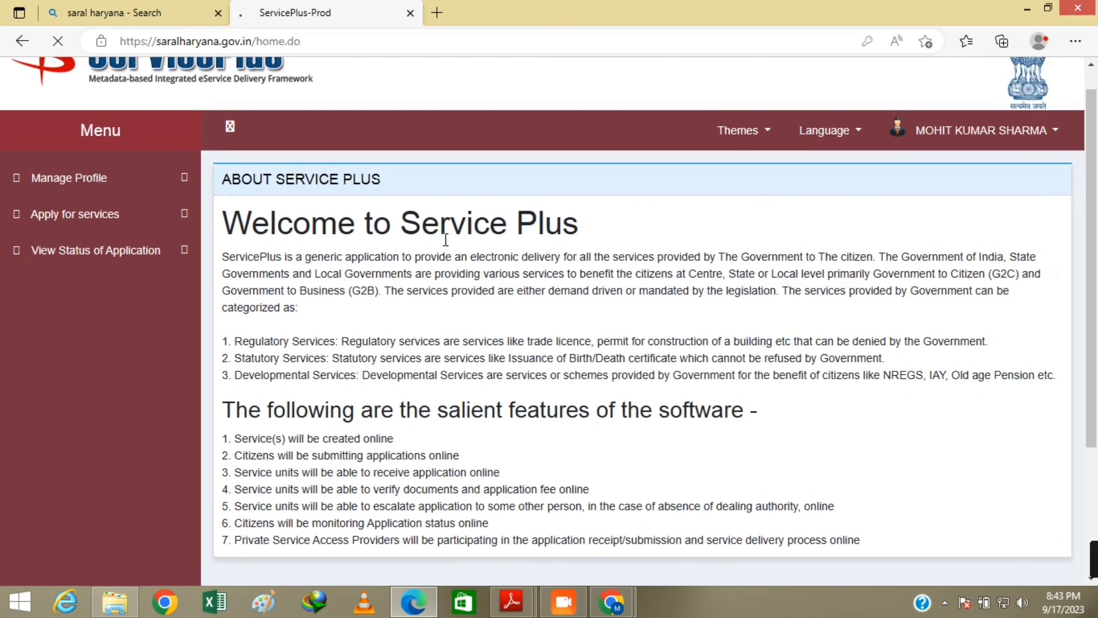
left_click(77, 223)
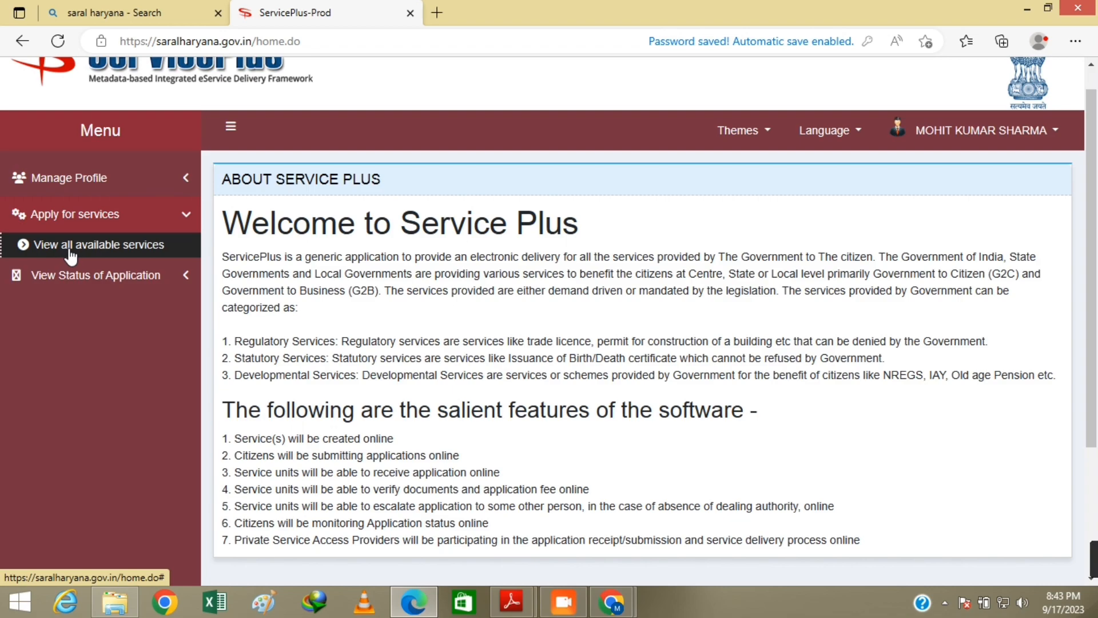
left_click(71, 247)
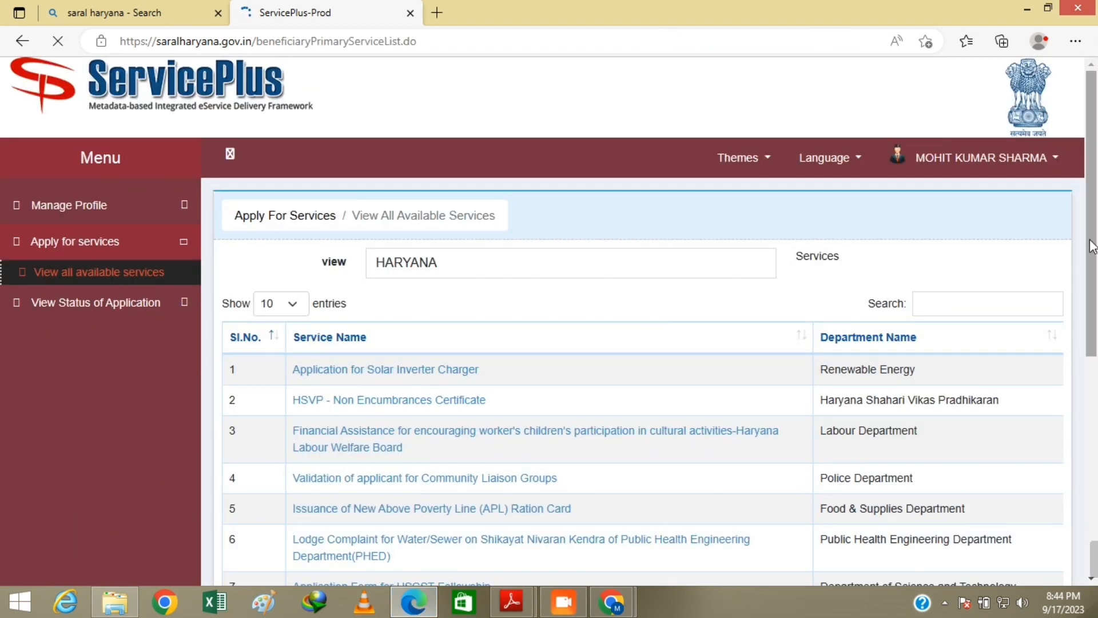
- Search the services for 'blrth' and open the Inclusion of Child Name in Birth Record application
left_click_drag(1092, 246, 1094, 276)
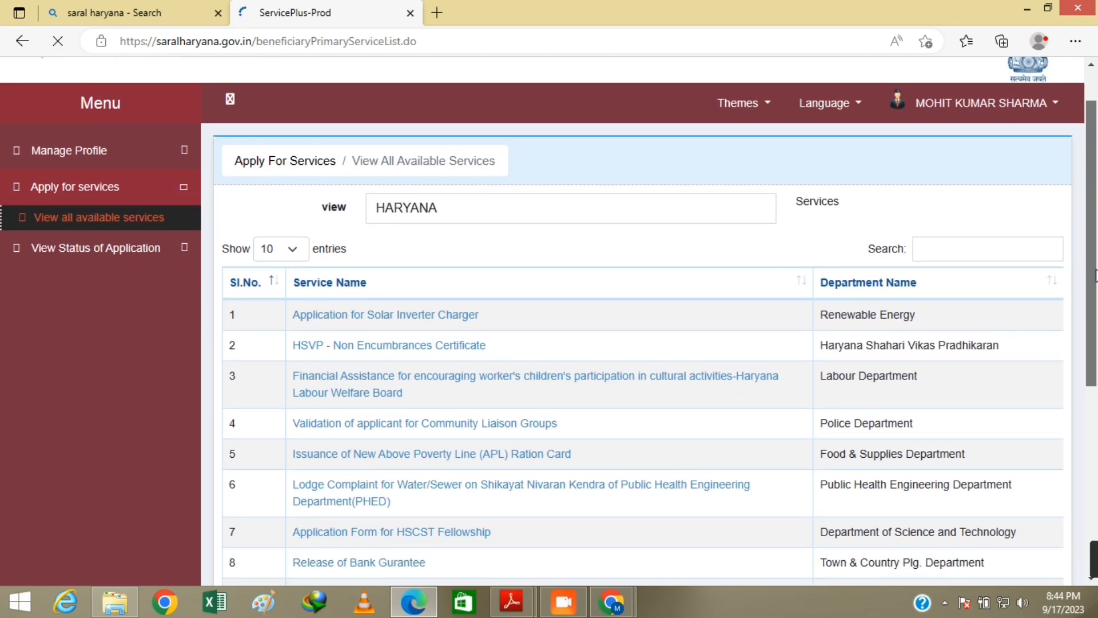
left_click(936, 250)
type("blrth")
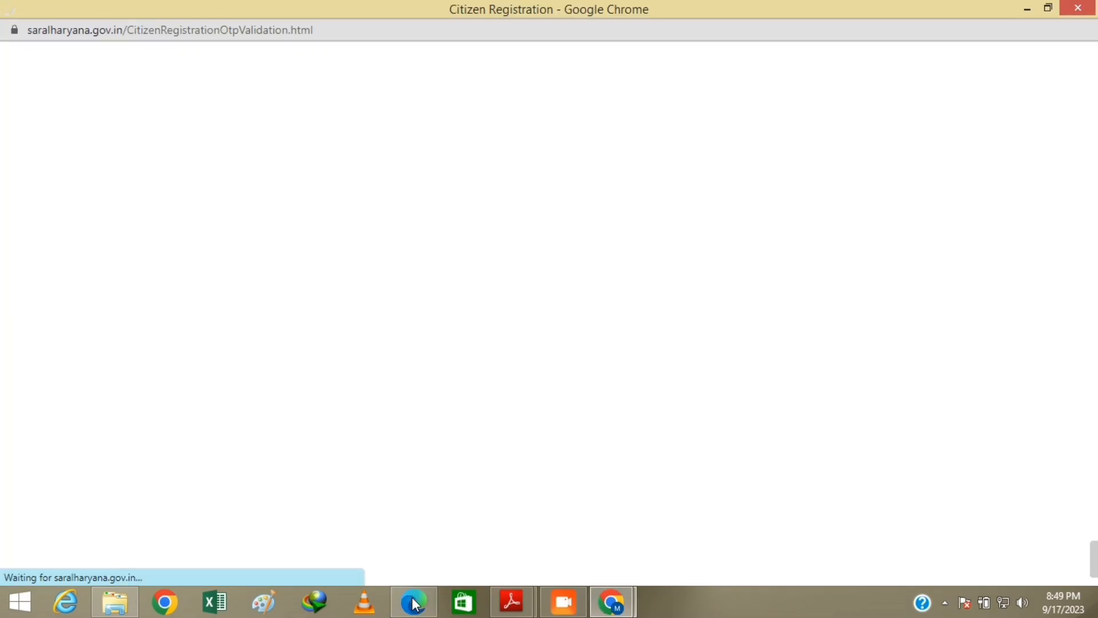
left_click(414, 602)
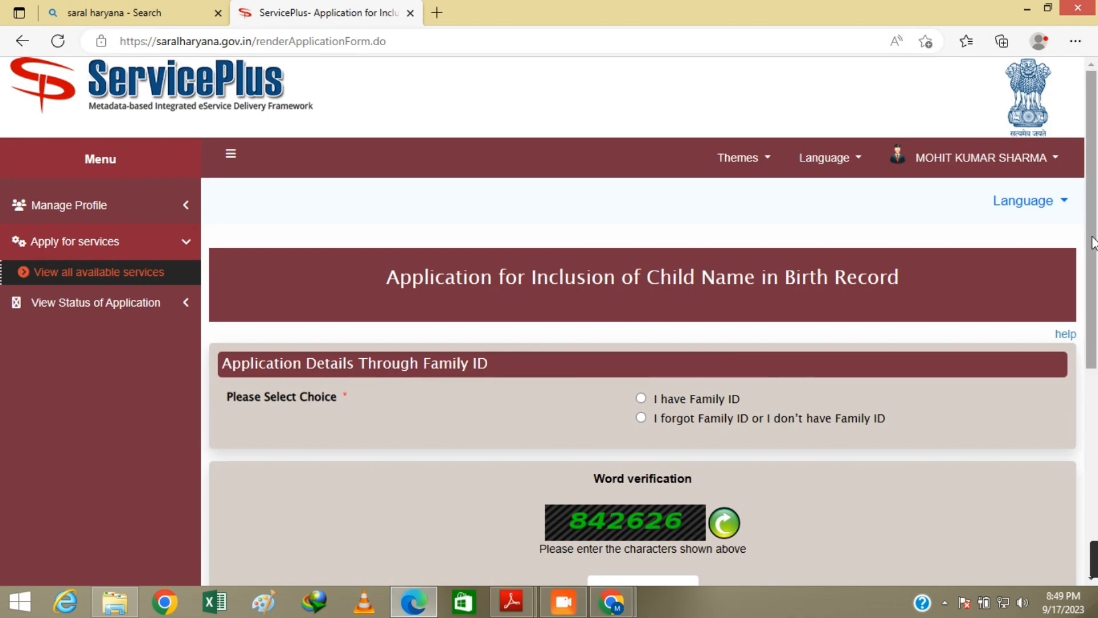
- Select 'I have Family ID', then 'I forgot Family ID', and answer Yes to staying in Haryana
scroll(377, 284, "down", 2)
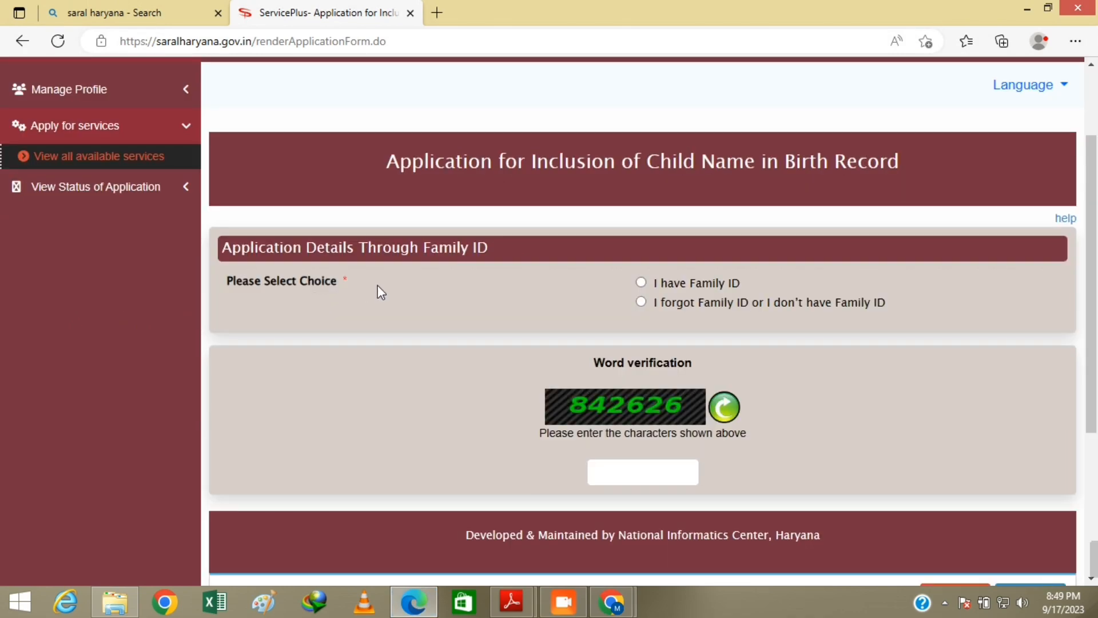
left_click(642, 281)
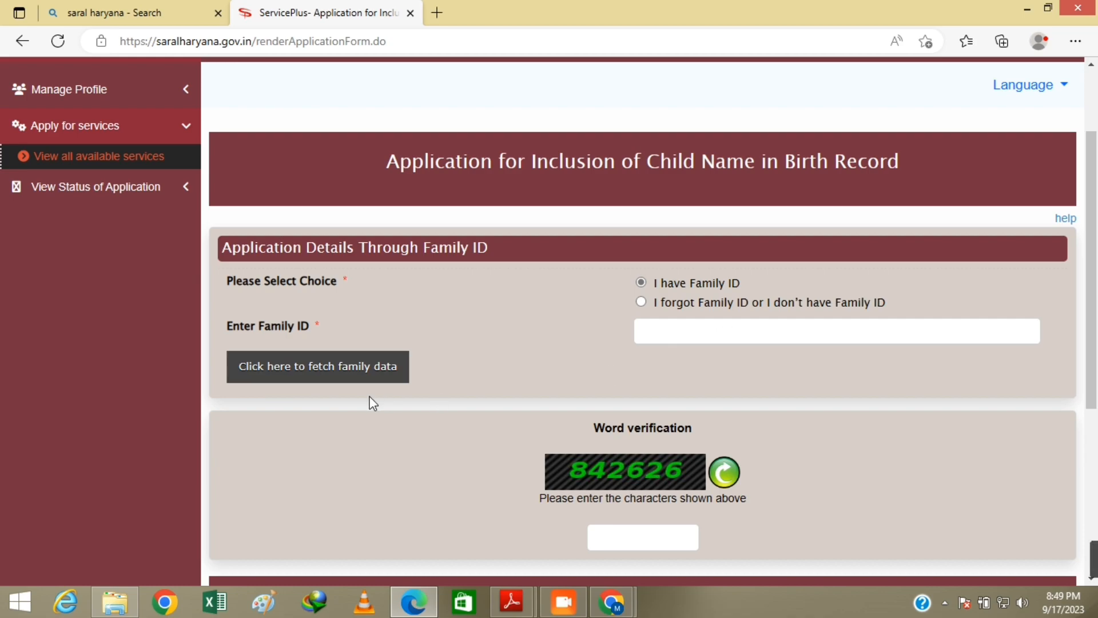
left_click(640, 300)
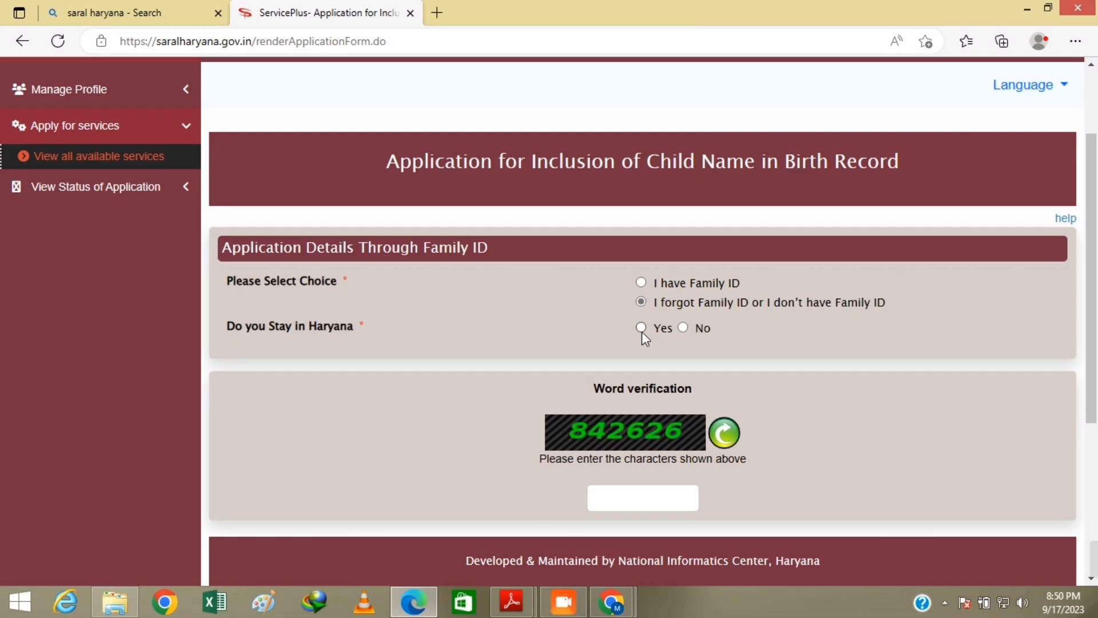
left_click(641, 328)
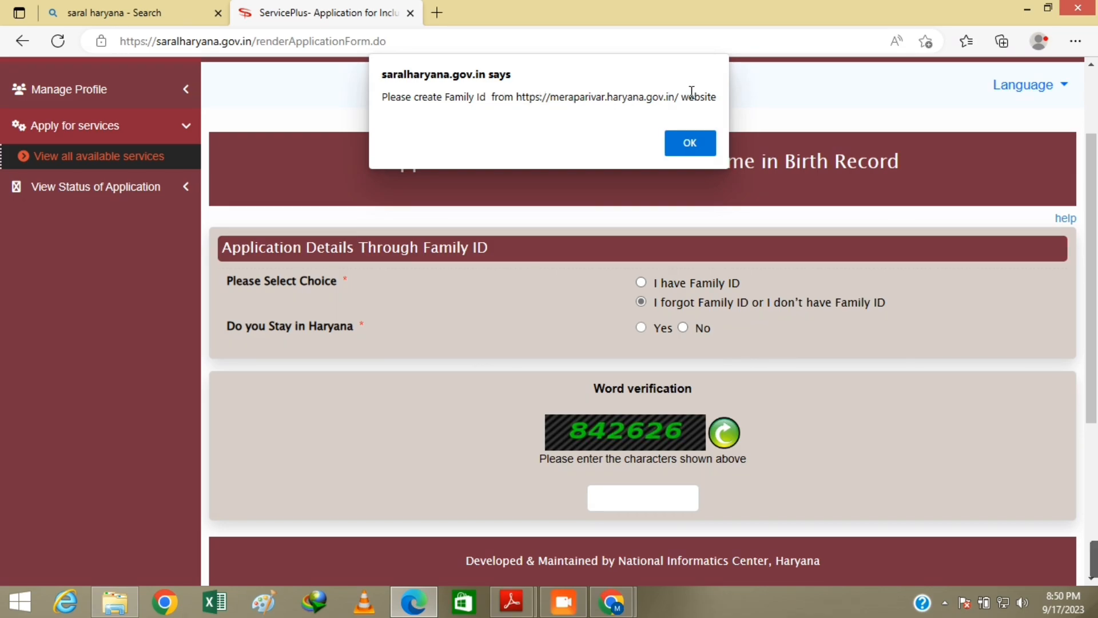
- Dismiss the alert, answer No to staying in Haryana, and switch back to 'I have Family ID'
left_click(690, 143)
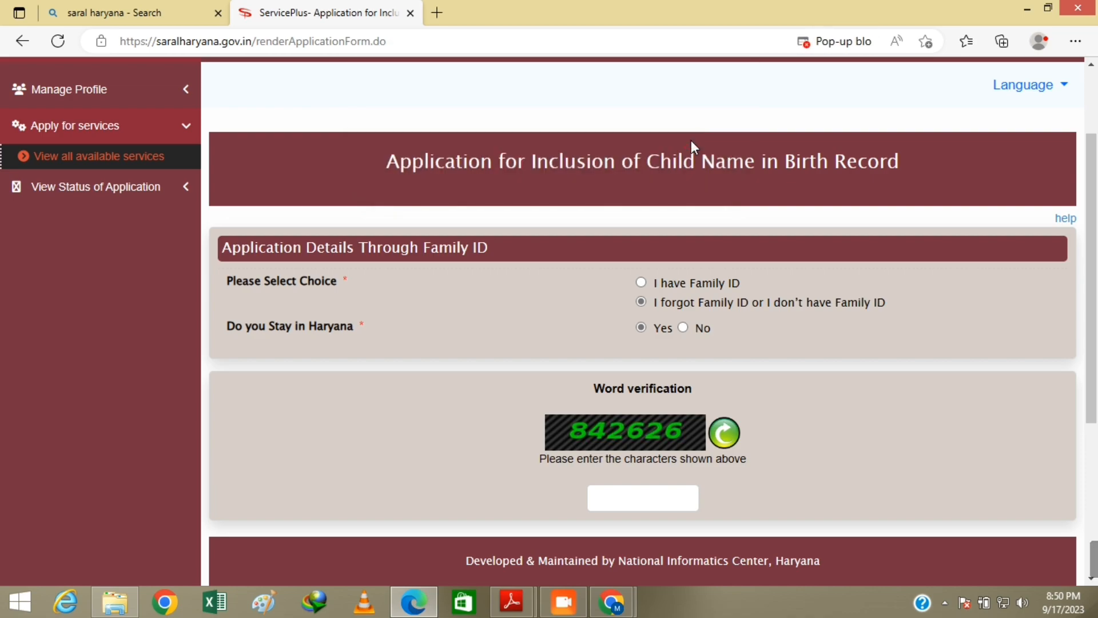
left_click(684, 329)
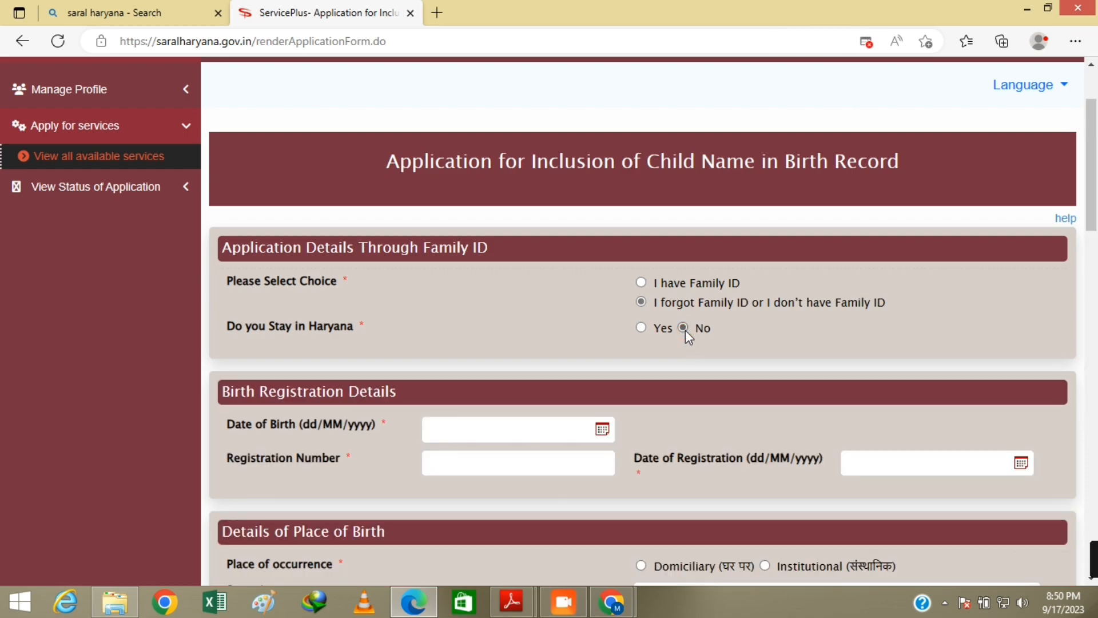
scroll(1096, 201, "down", 2)
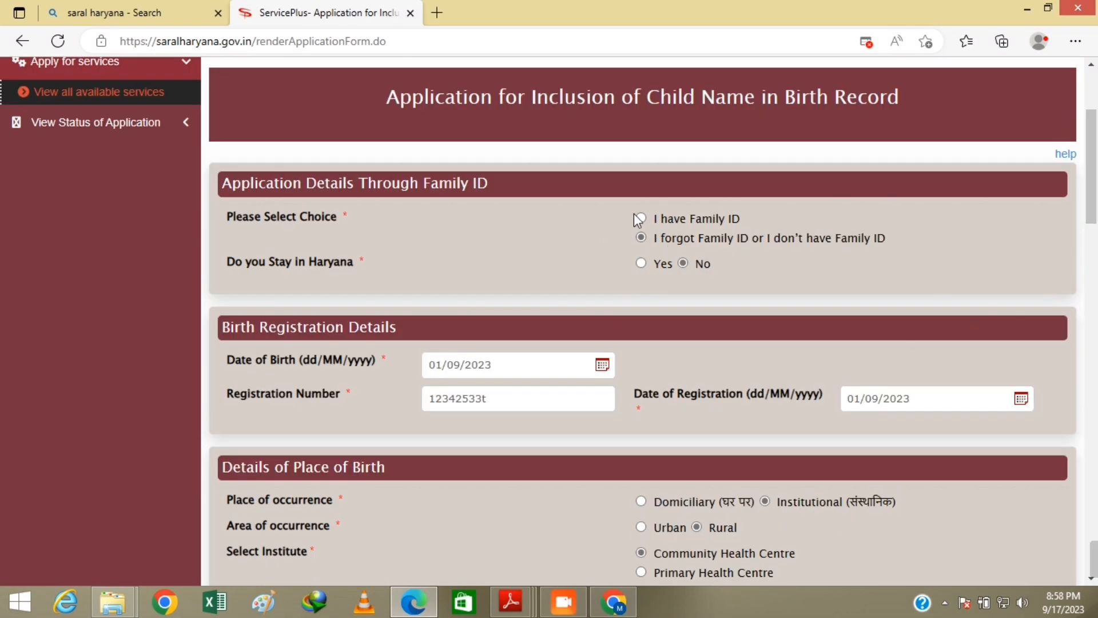
left_click(641, 217)
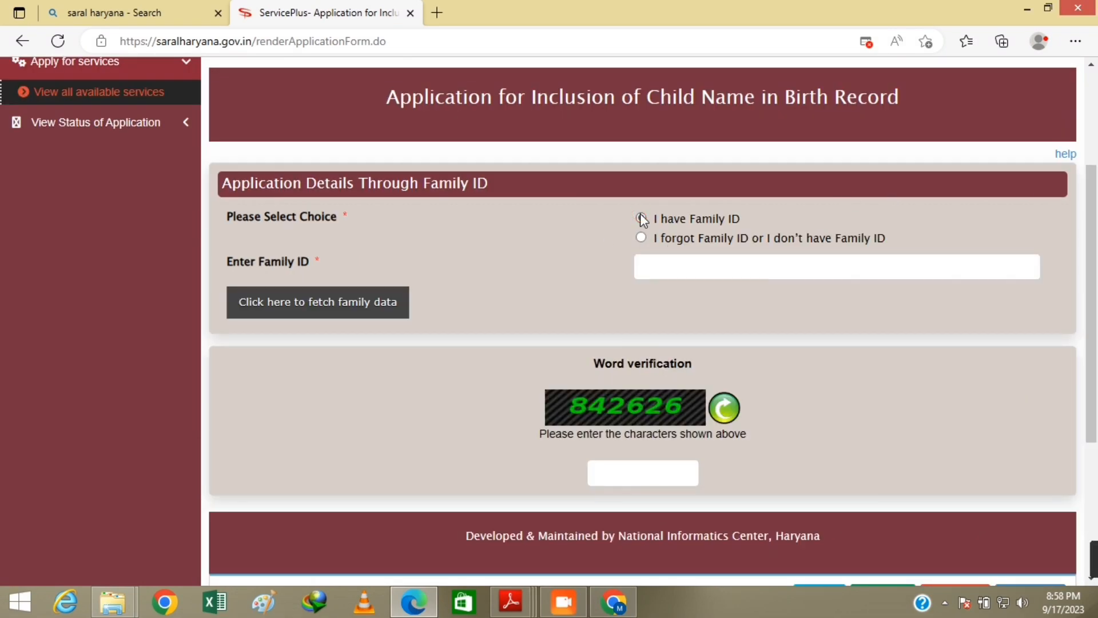
left_click(656, 269)
- Copy the Family ID from Family Card New - Copy.pdf in Adobe Reader, then minimize the reader
key("alt+Tab")
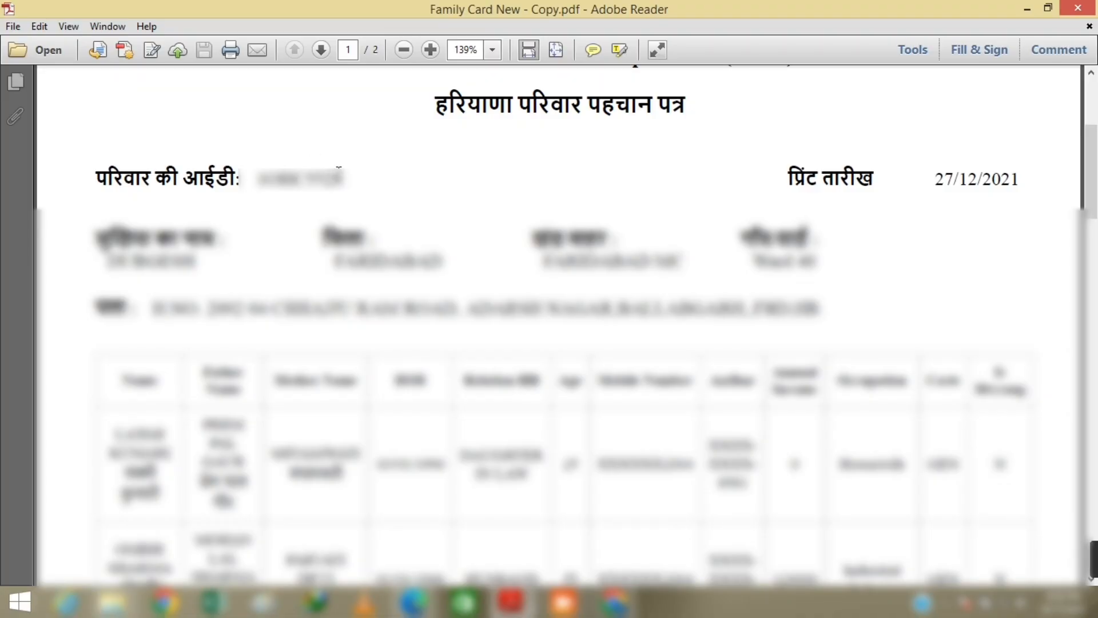
left_click_drag(345, 178, 257, 180)
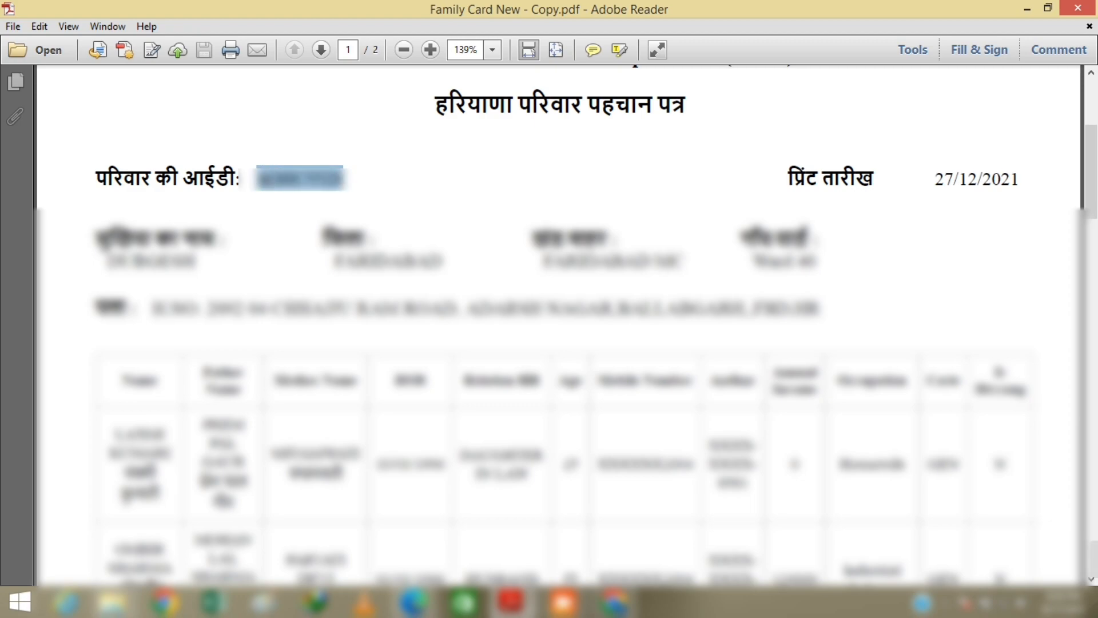
left_click(1028, 8)
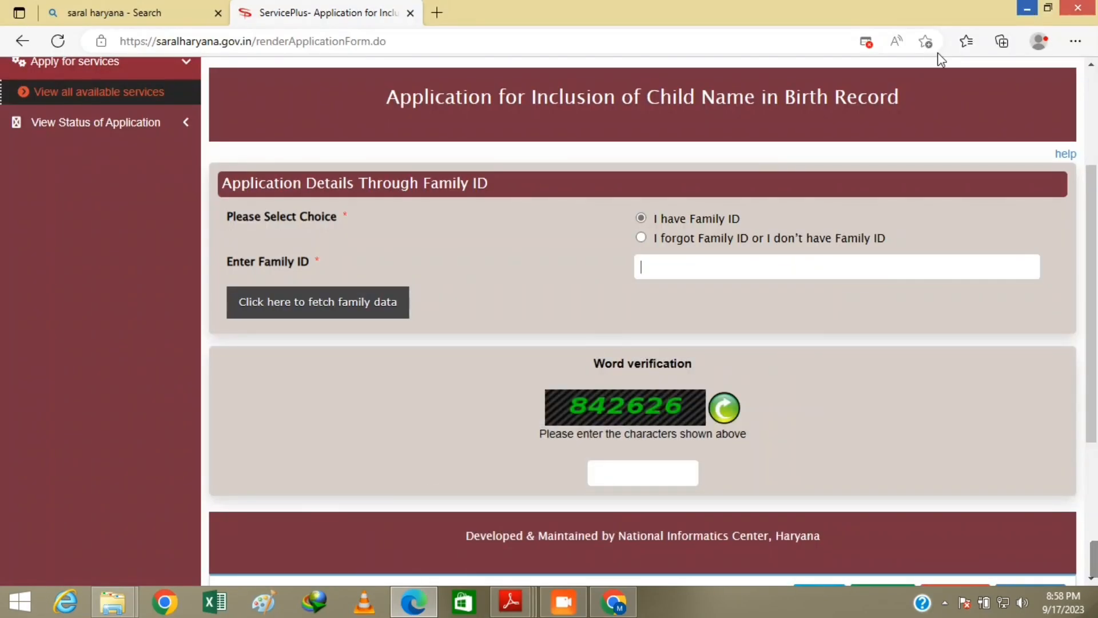
- Paste the copied Family ID, load the family's details and select the applicant
left_click(689, 269)
key("ctrl+v")
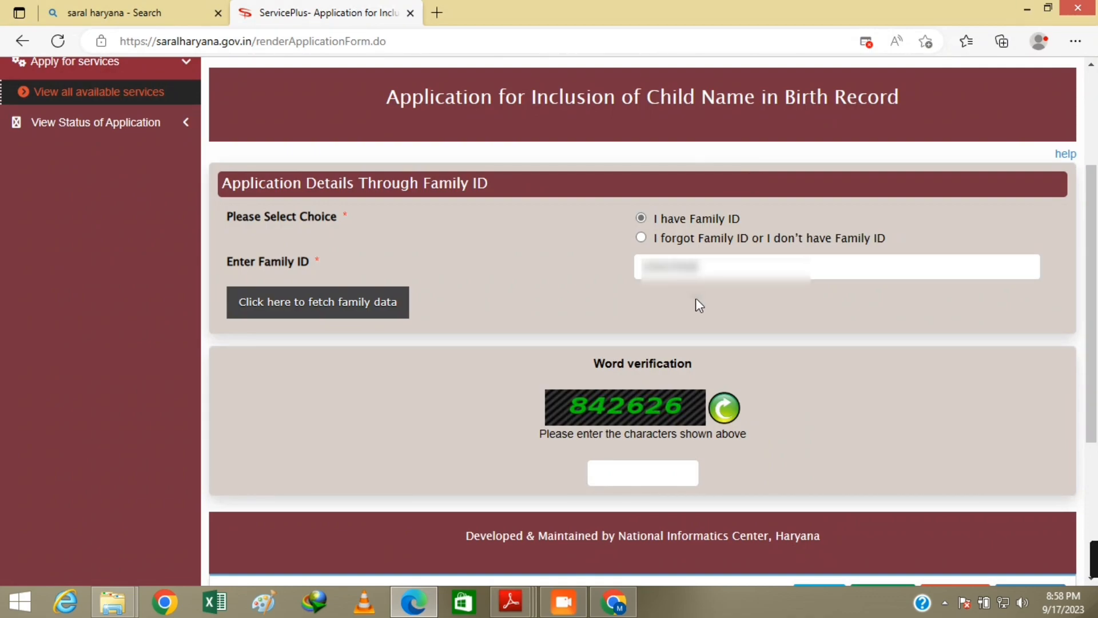
left_click(363, 319)
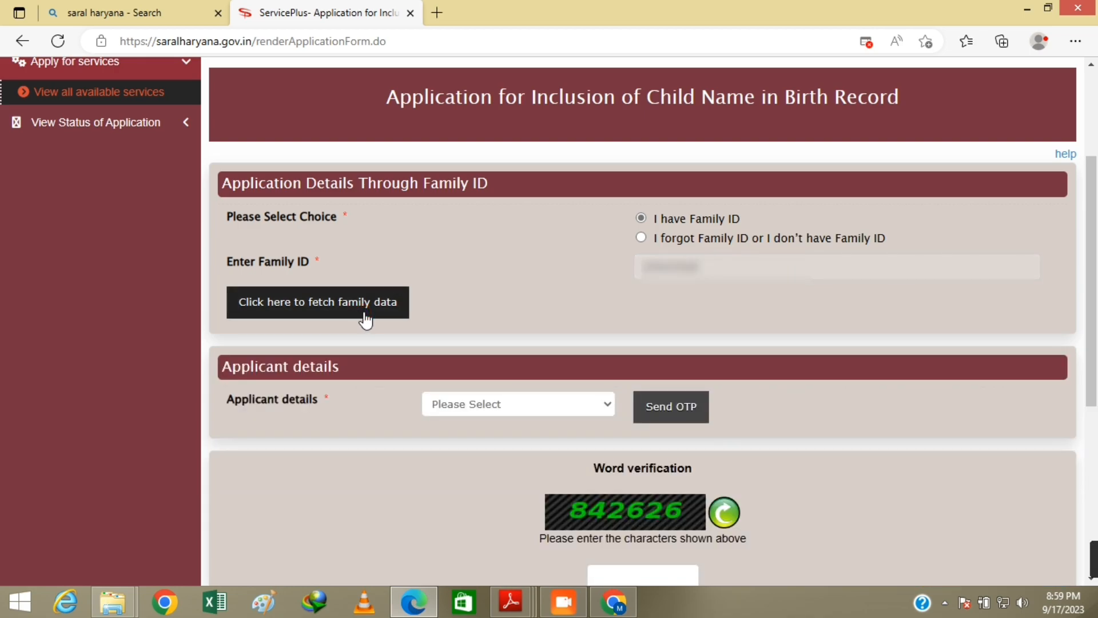
left_click(587, 410)
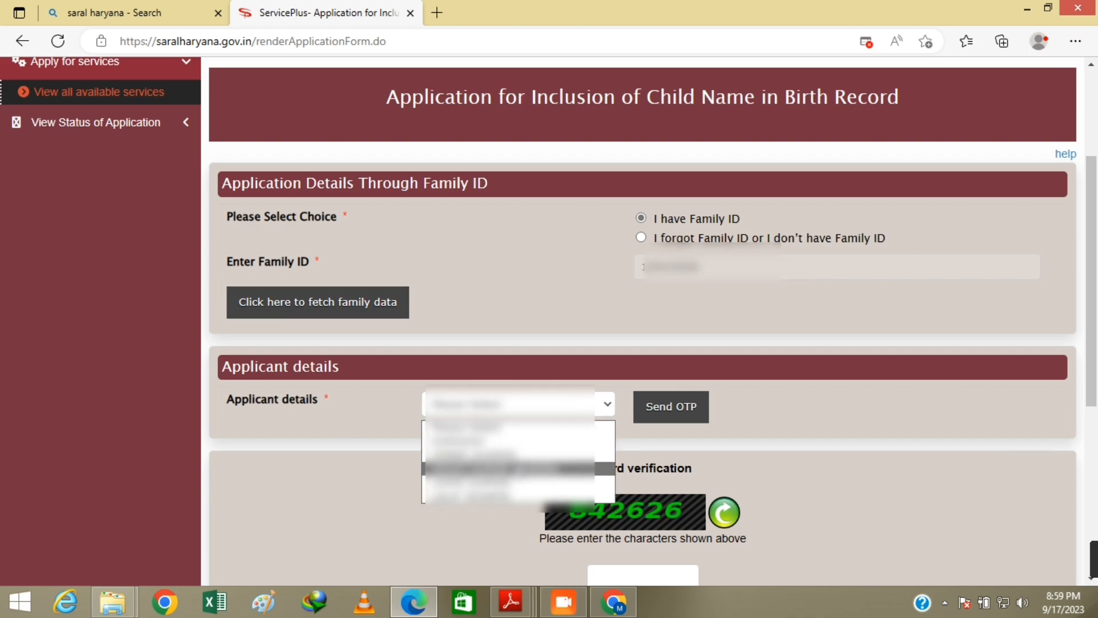
left_click(514, 468)
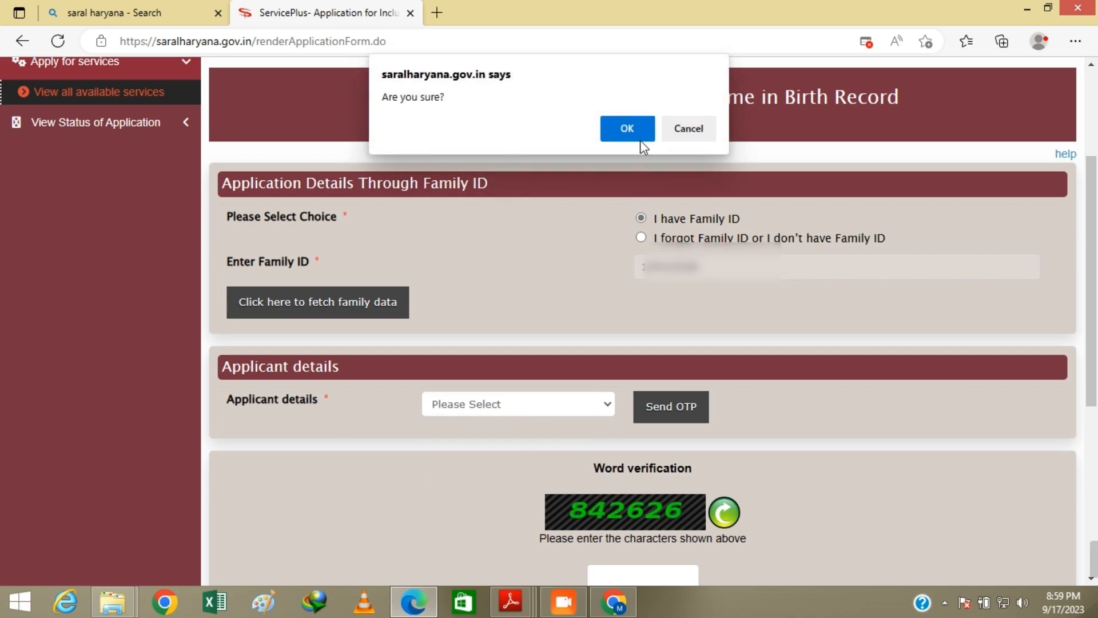
left_click(627, 129)
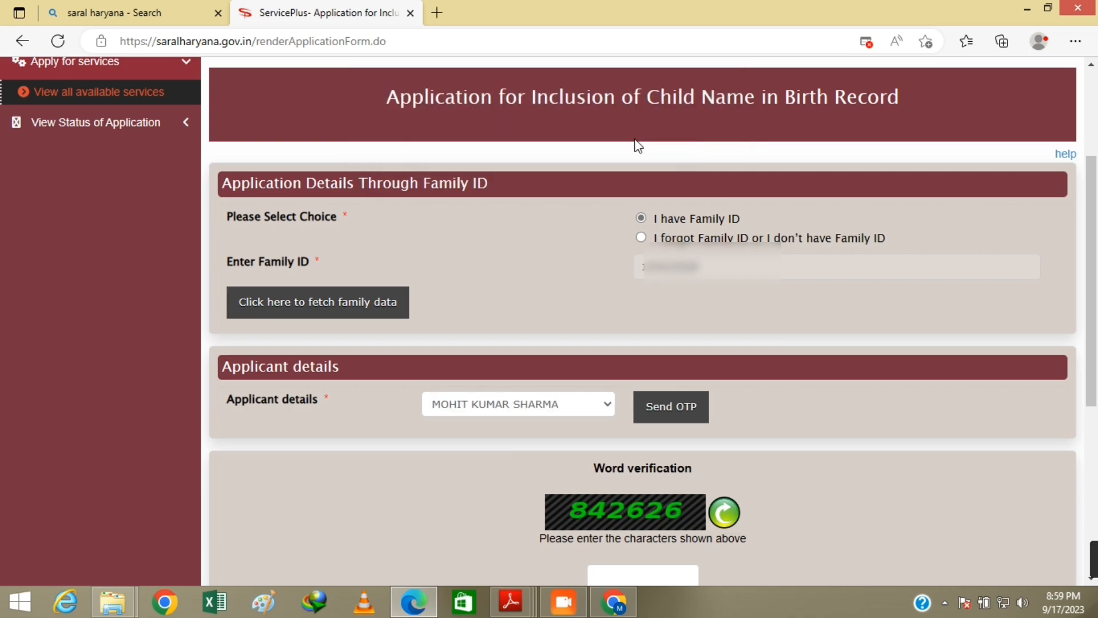
- Send an OTP to the applicant's registered mobile and verify it
left_click_drag(1095, 273, 1049, 321)
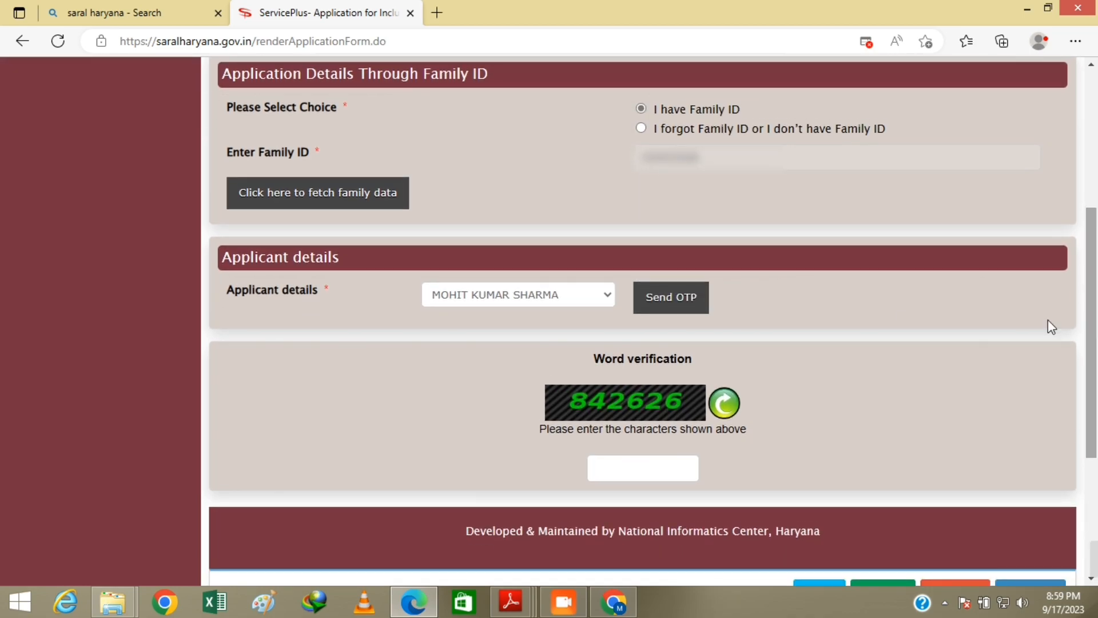
left_click(659, 312)
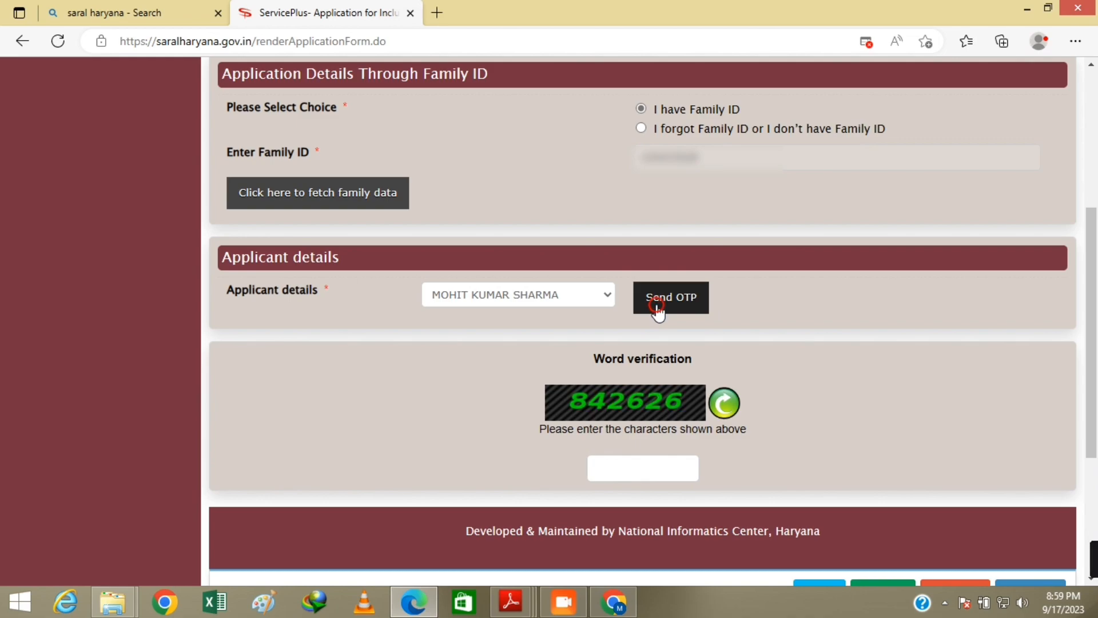
left_click(507, 427)
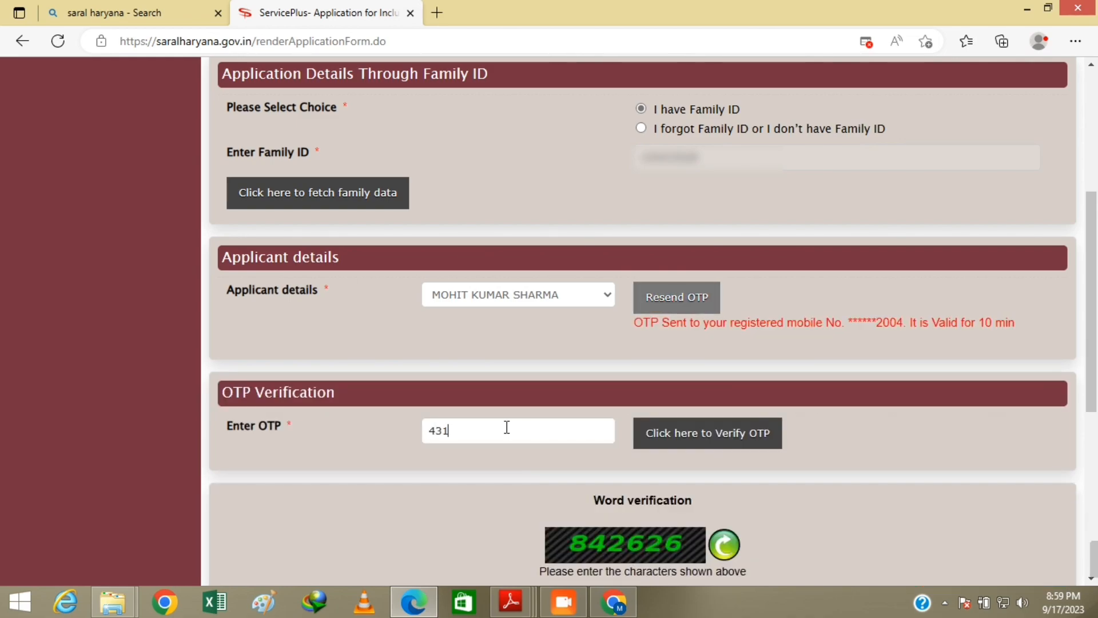
left_click(737, 440)
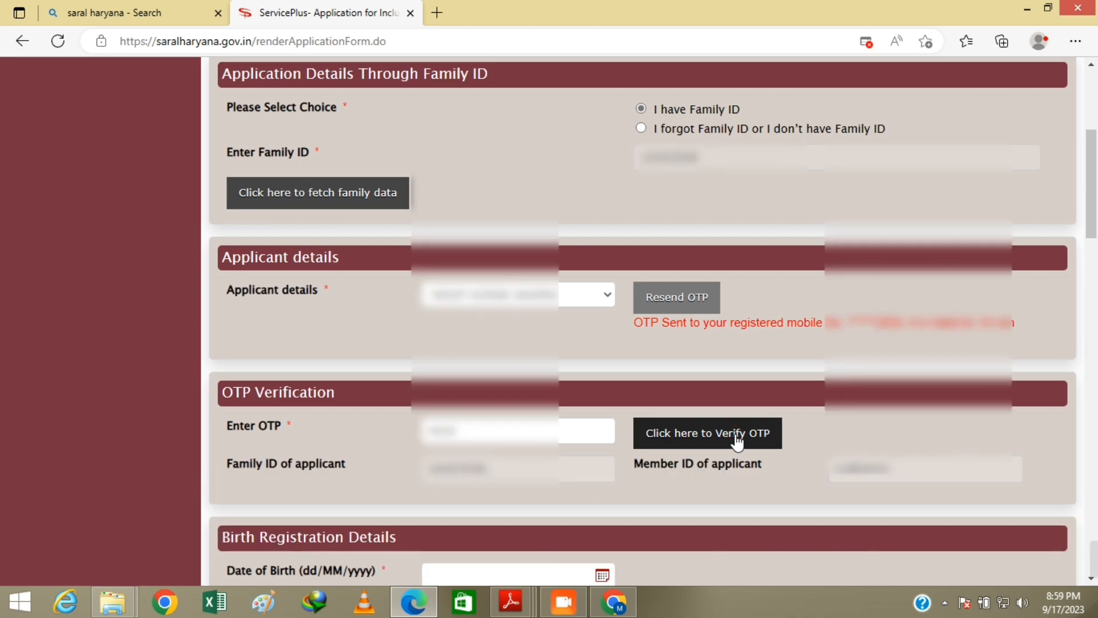
scroll(619, 228, "down", 5)
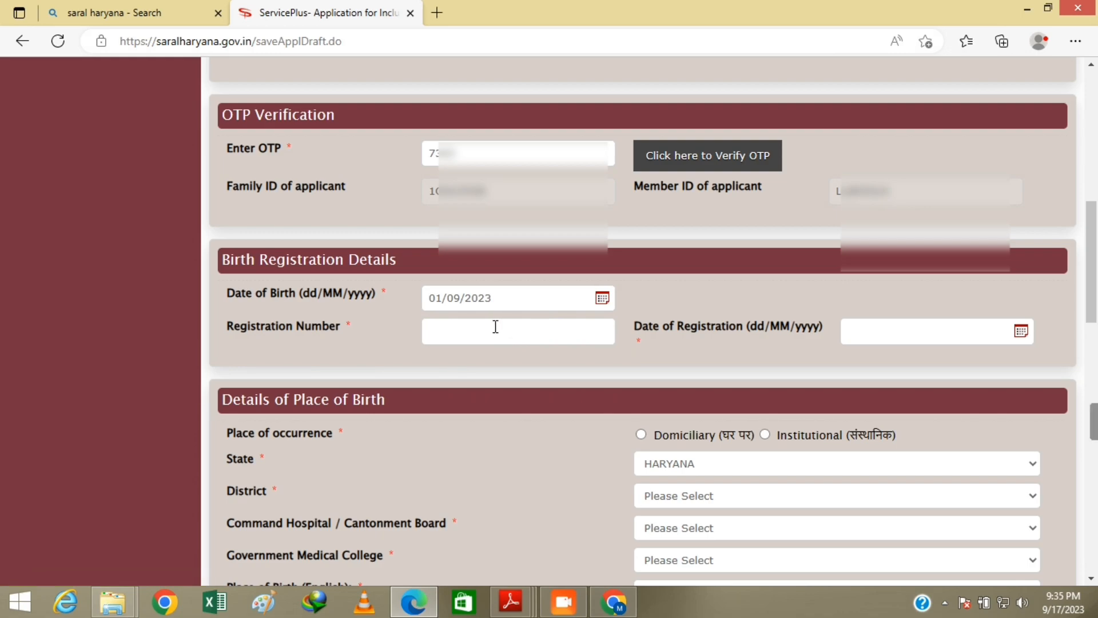
- Enter the birth registration number and set the registration date to 01/09/2023
left_click(495, 326)
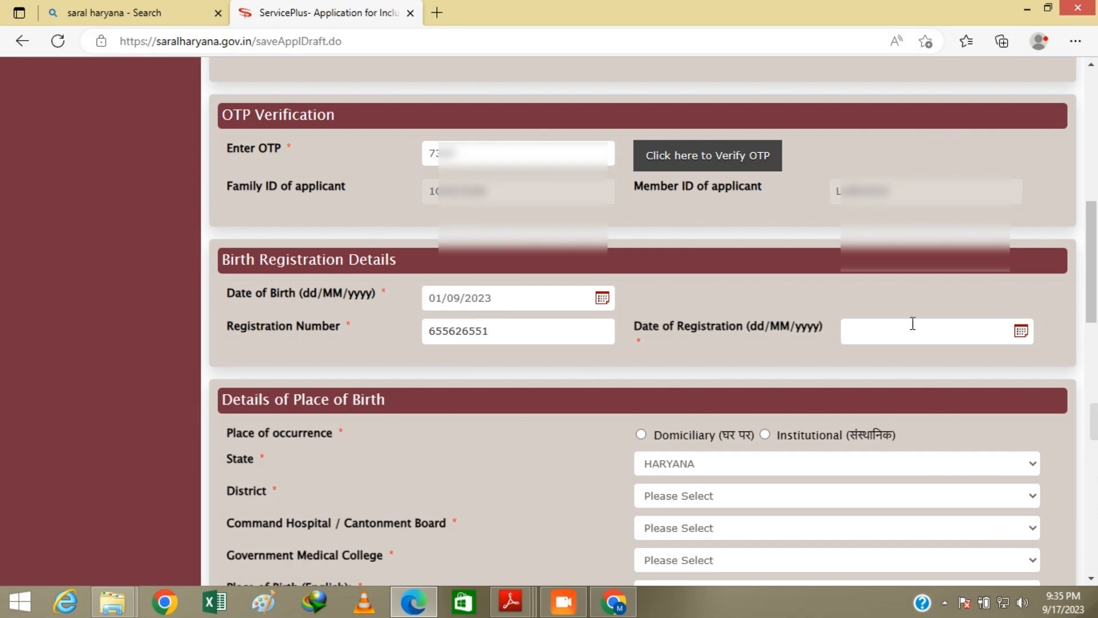
left_click(1021, 337)
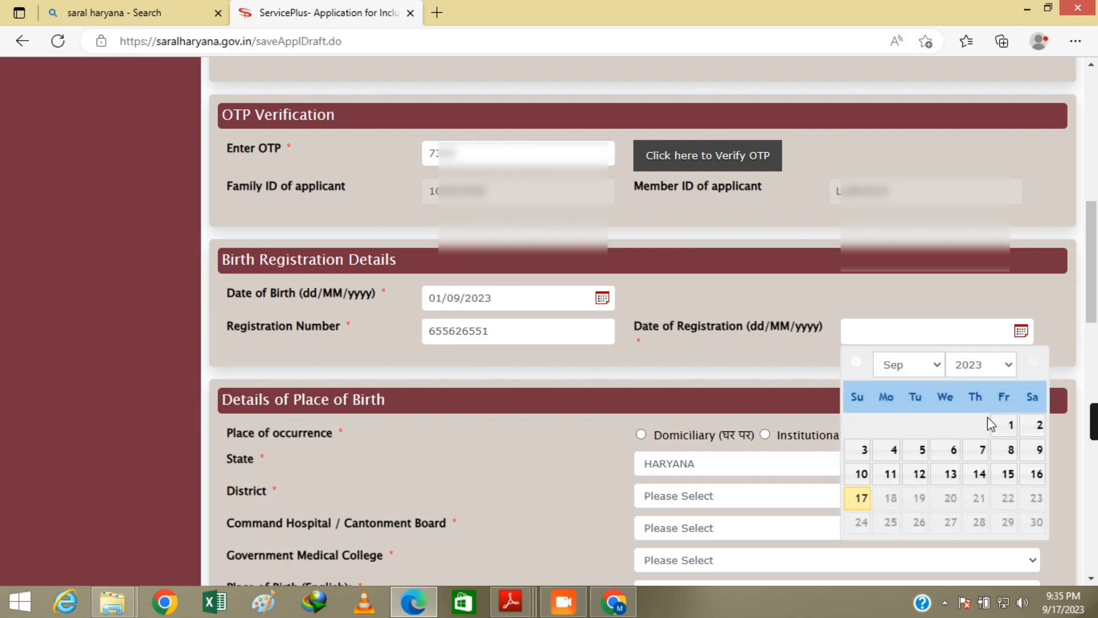
left_click(1009, 424)
left_click_drag(1096, 266, 1091, 314)
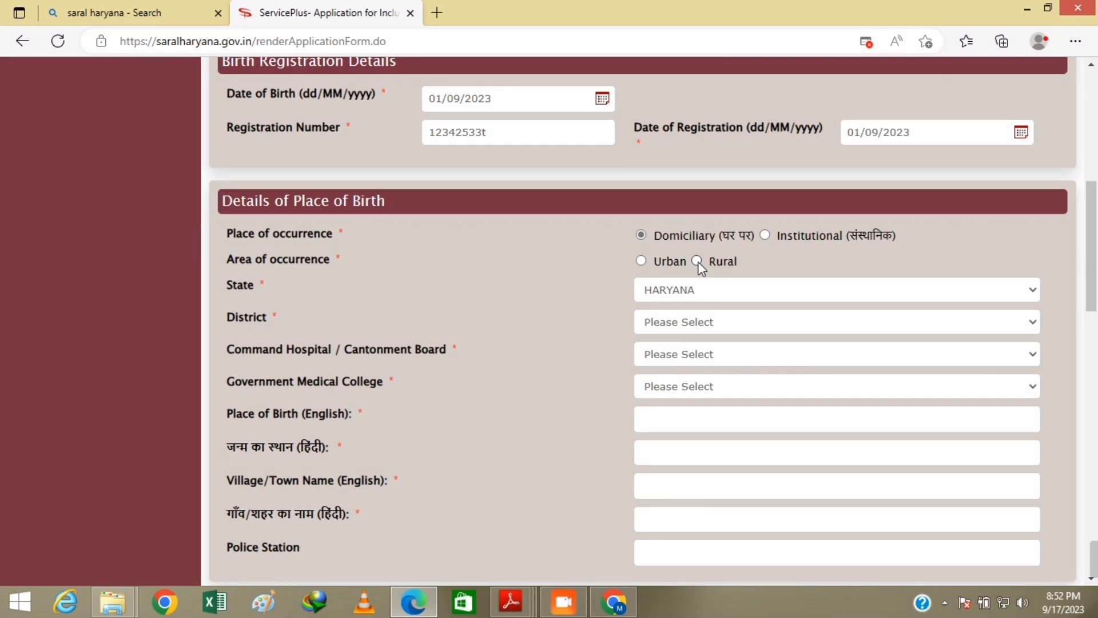
- Set the place of birth to Urban, Municipalities, Municipal Corporation, leaving the corporation list unchosen
left_click(641, 262)
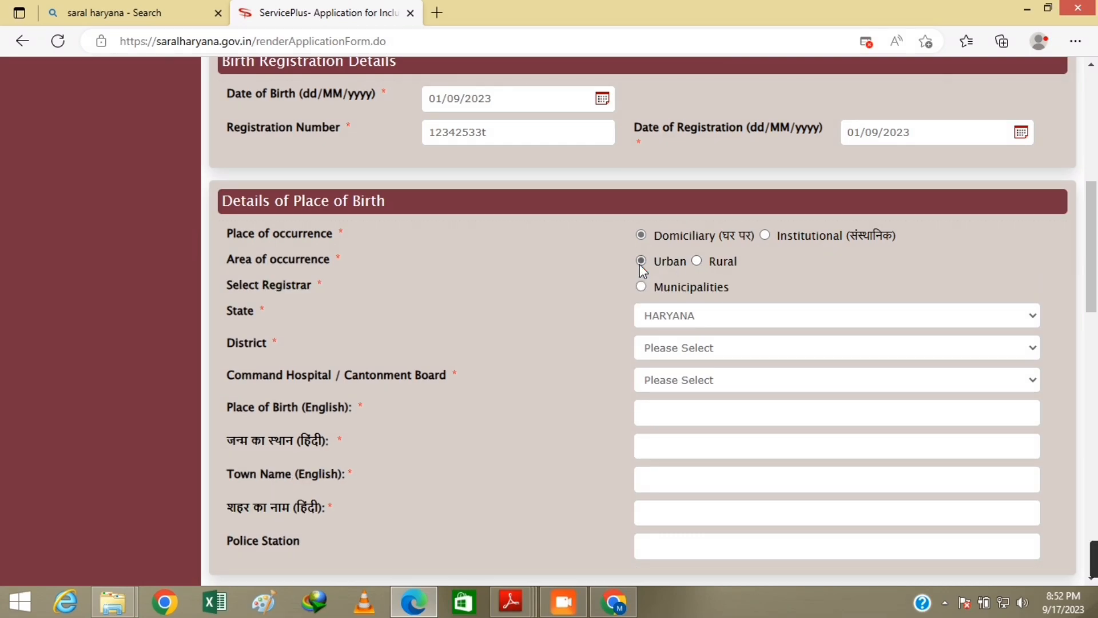
left_click(641, 287)
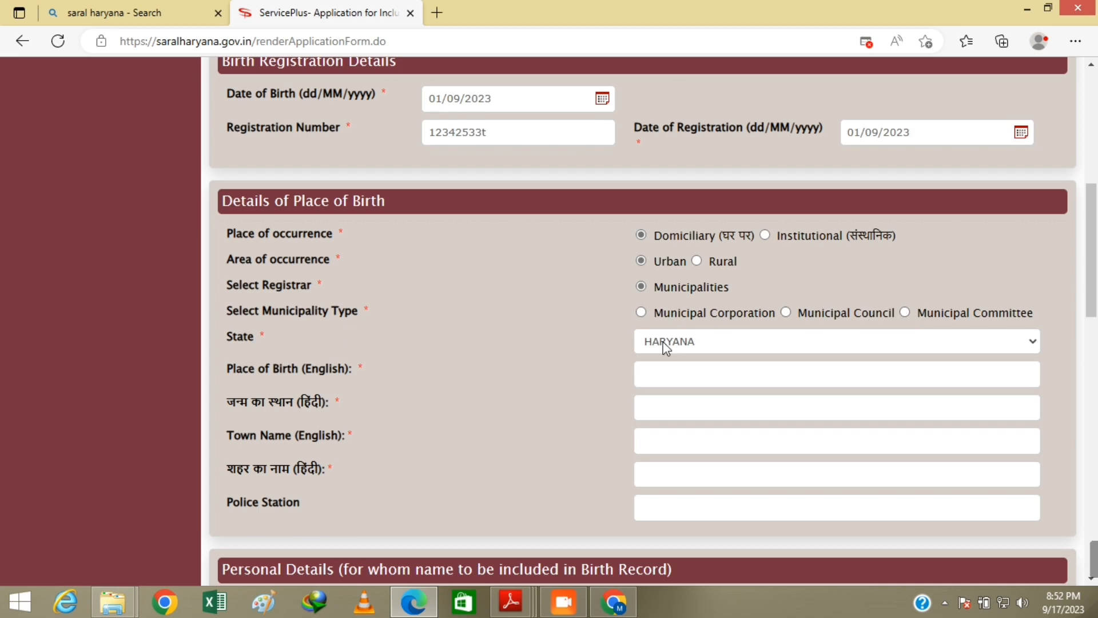
left_click(640, 312)
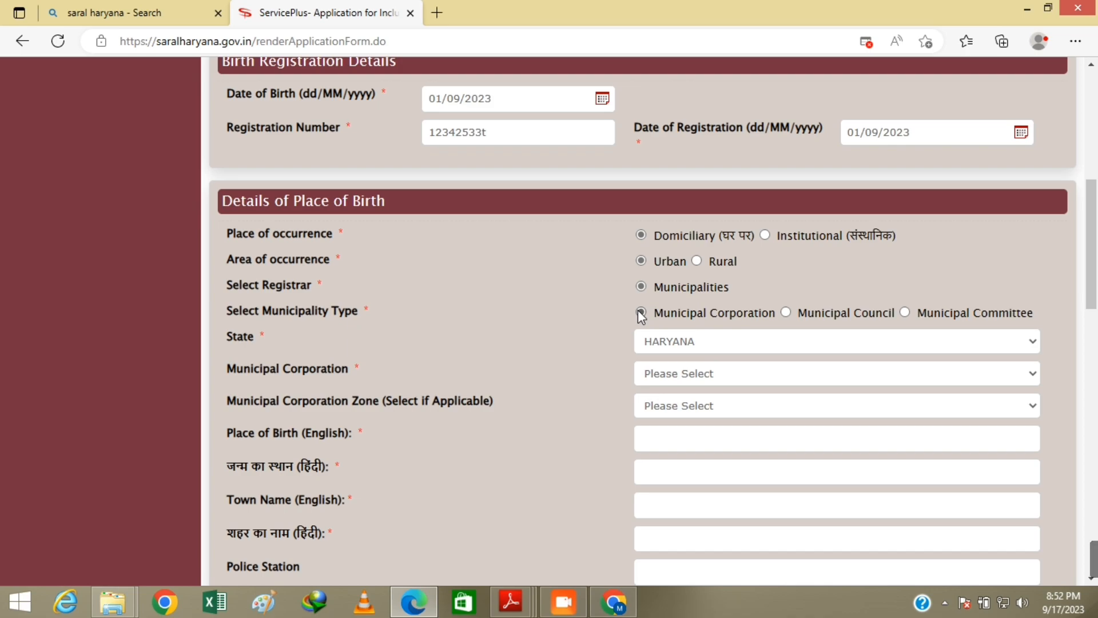
scroll(838, 325, "down", 1)
left_click(838, 321)
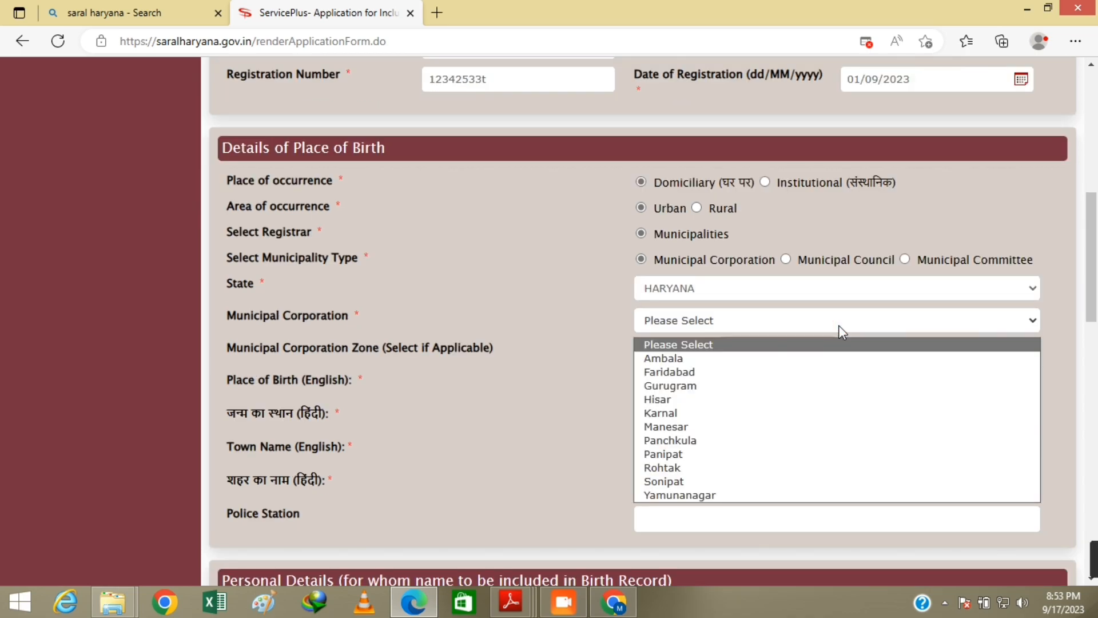
left_click(838, 273)
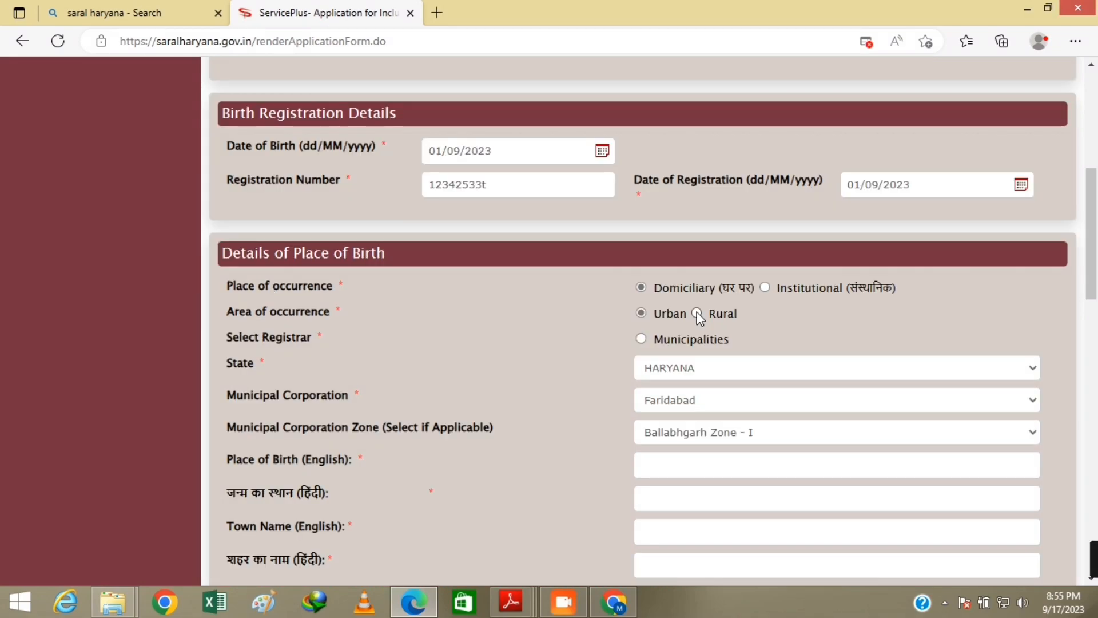
- Set the area to Rural and try Primary Health Centre with district FARIDABAD
left_click(696, 314)
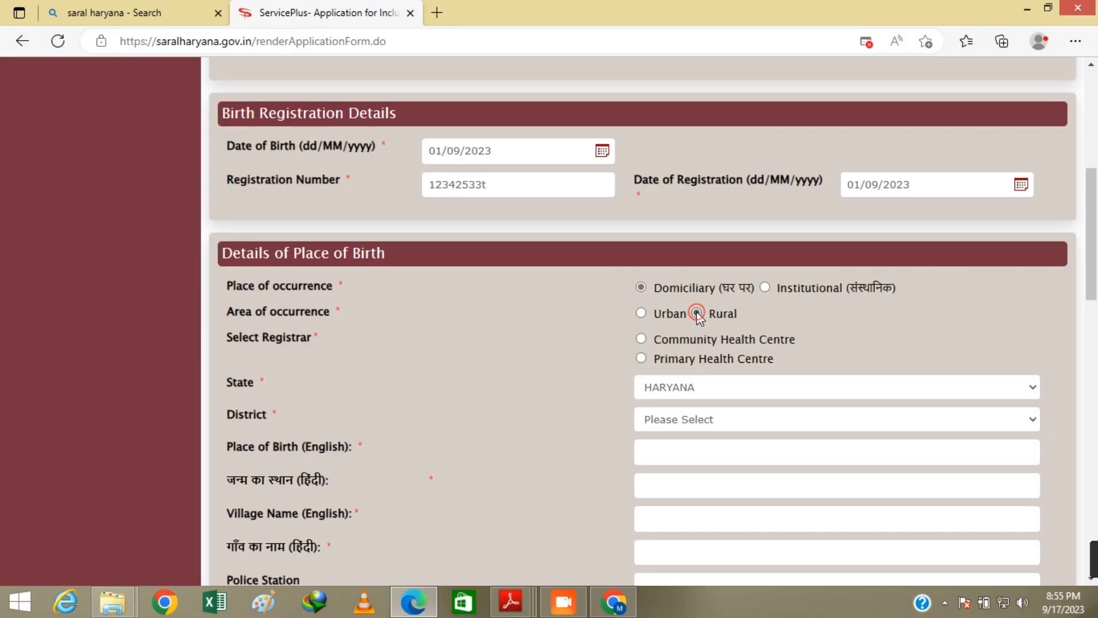
left_click(641, 339)
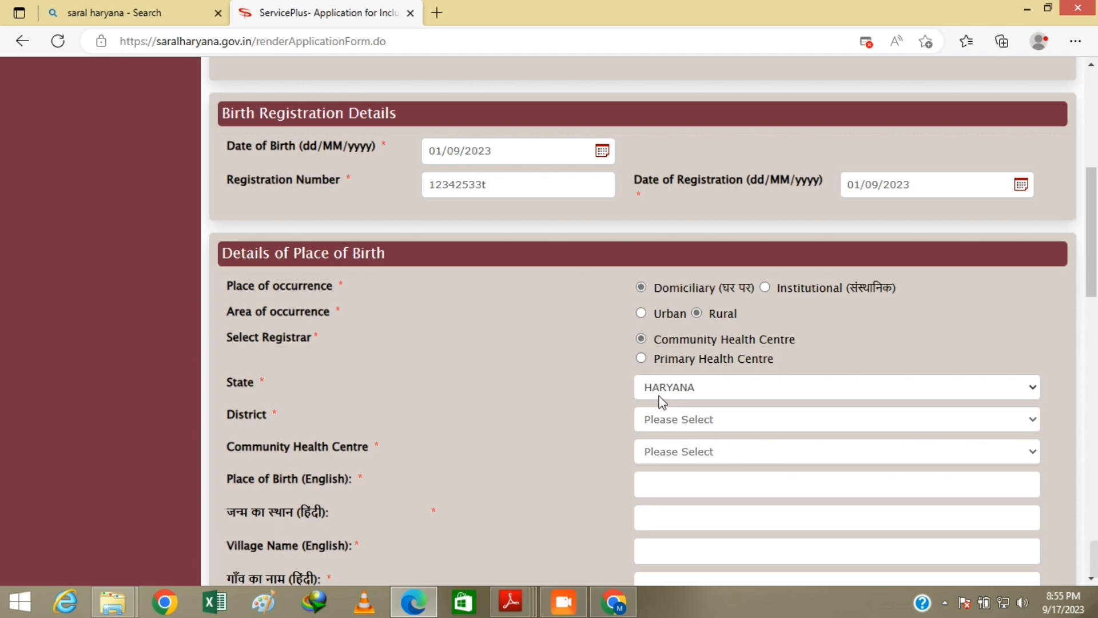
left_click(642, 359)
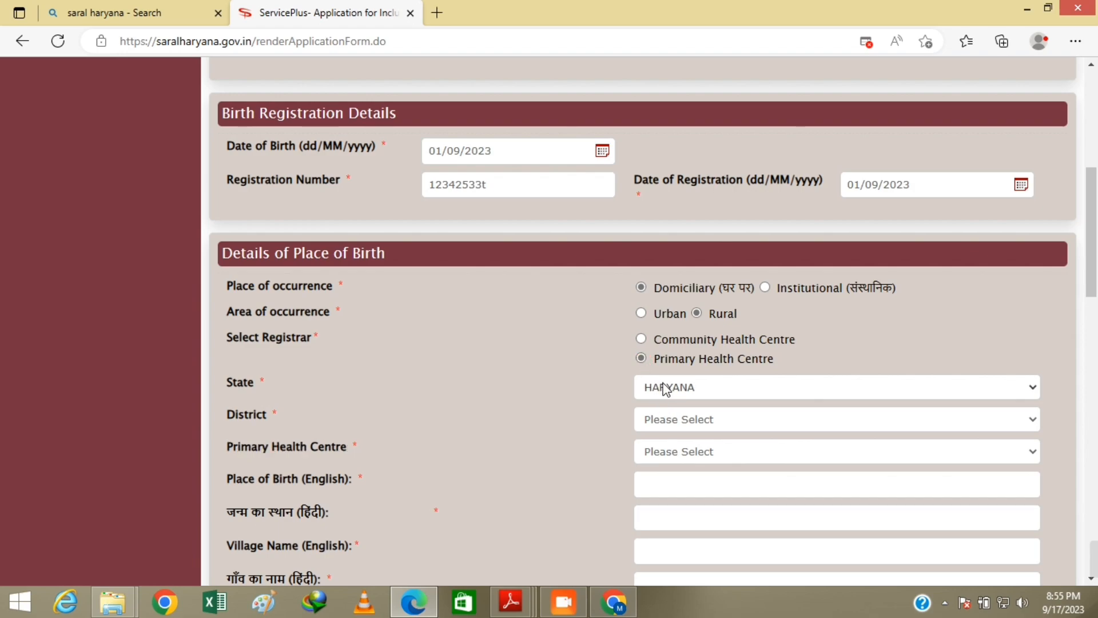
left_click(678, 420)
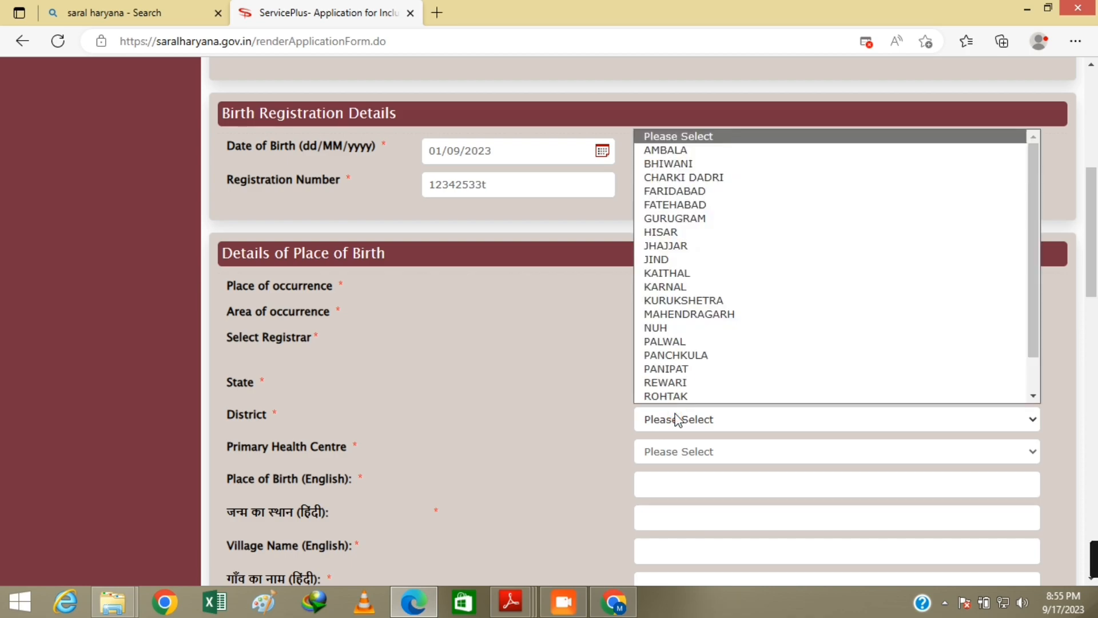
left_click(673, 191)
left_click(669, 453)
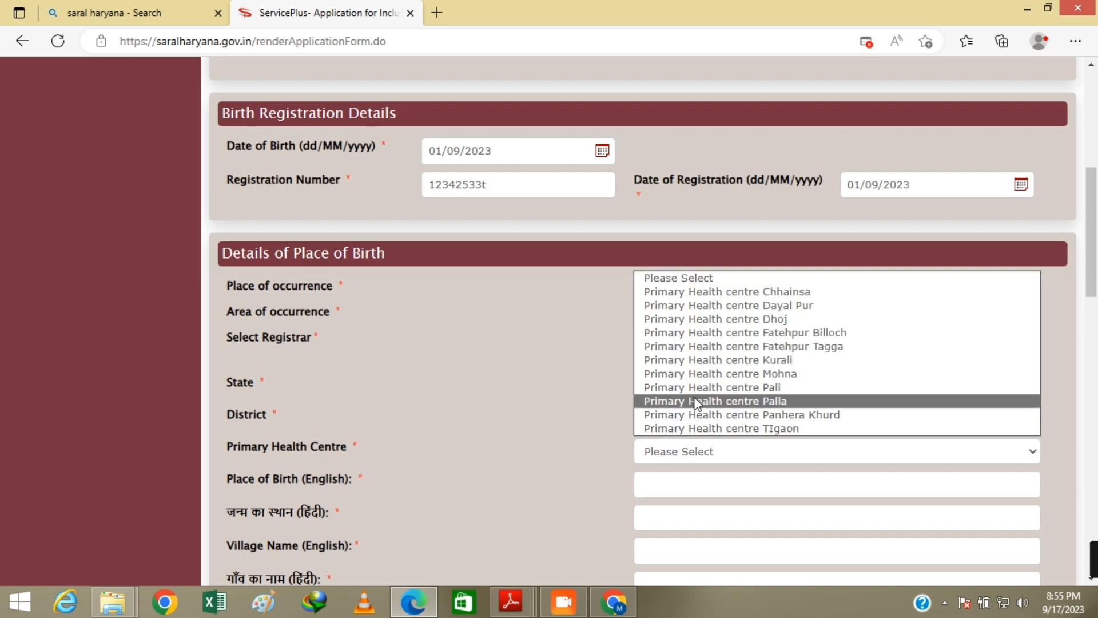
left_click(559, 344)
- Select Community Health centre Kheri Kalan in FARIDABAD and mark the place as Institutional
left_click(641, 338)
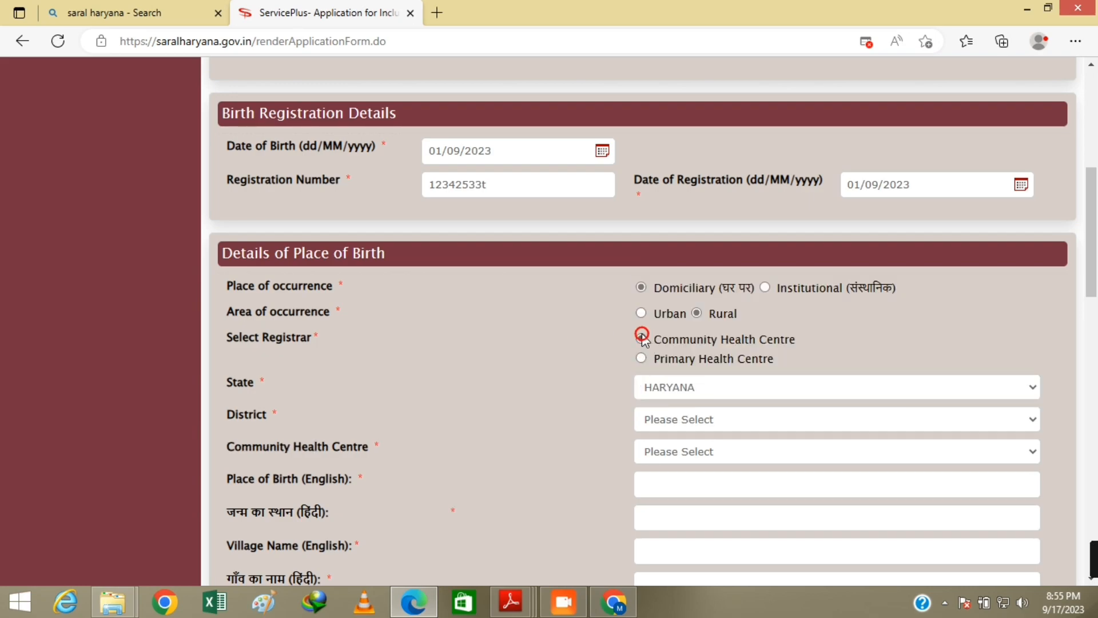
left_click(672, 421)
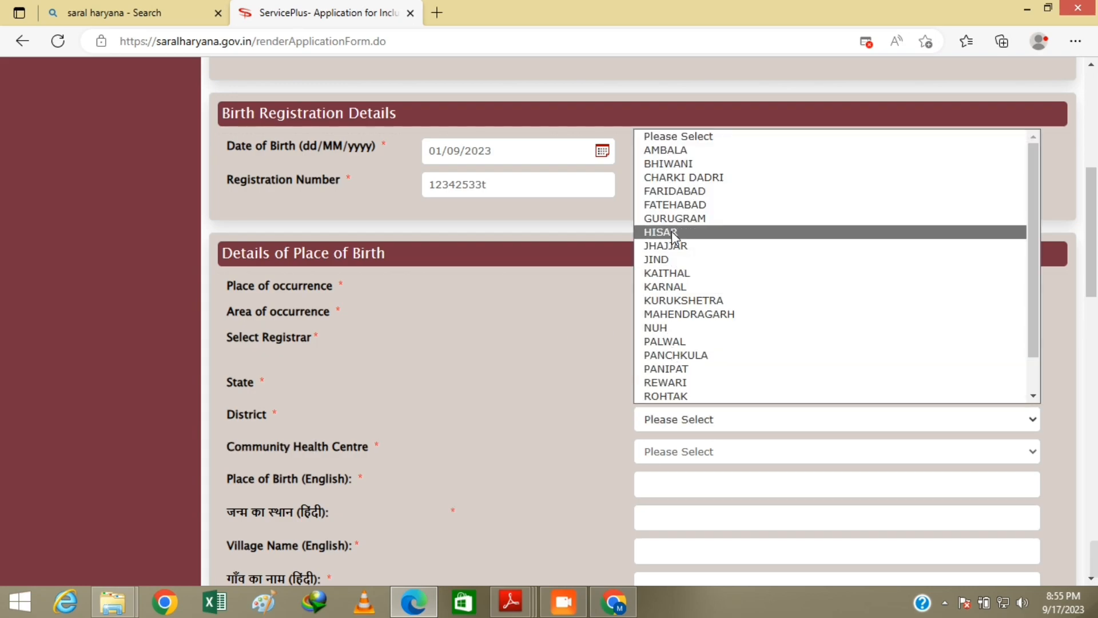
left_click(666, 187)
left_click(674, 447)
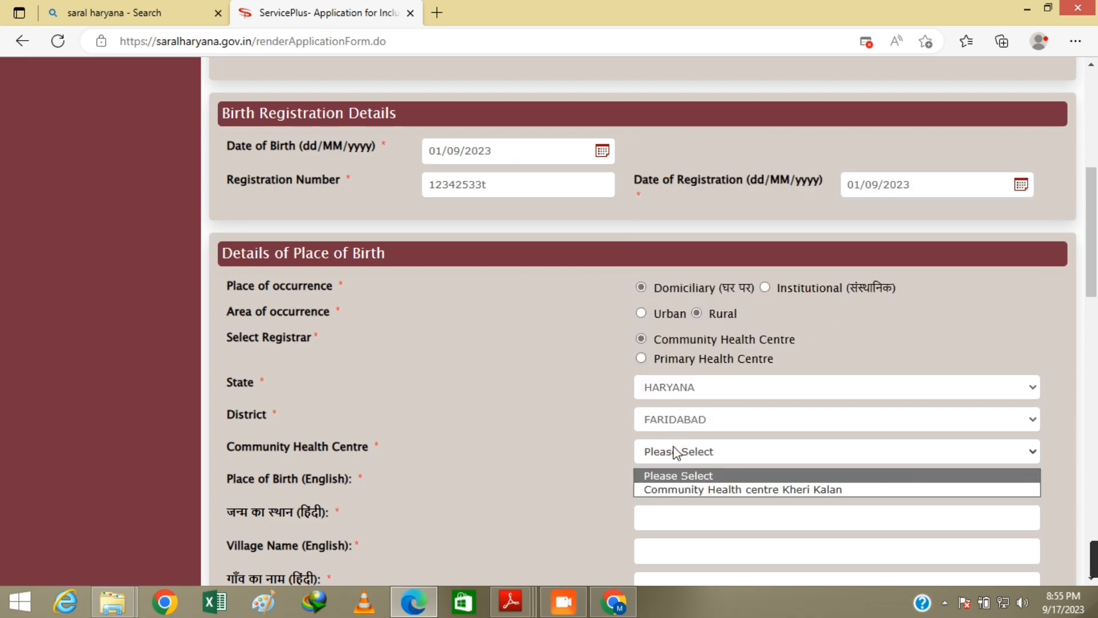
left_click(673, 489)
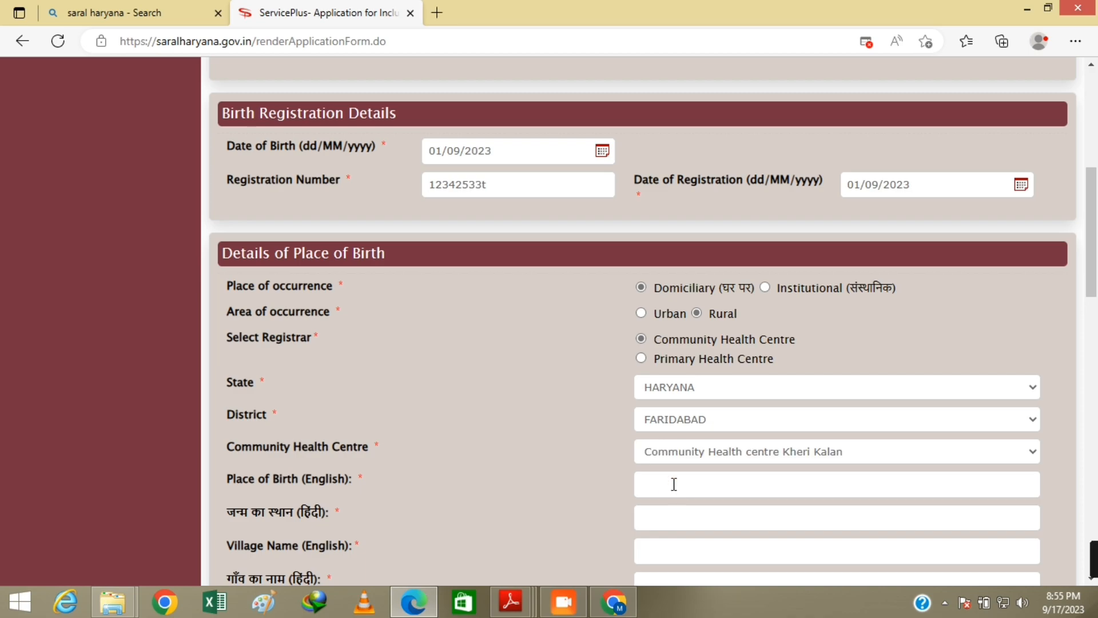
left_click(765, 287)
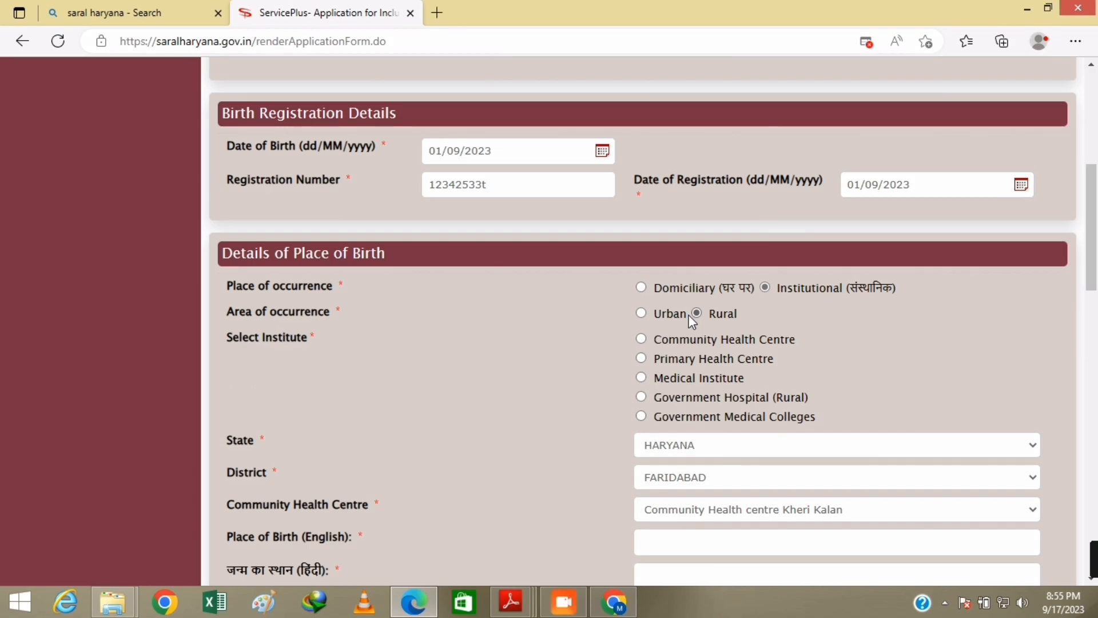
- Switch the area to Urban and try private hospital, Municipal Committee and government institution options
left_click(641, 312)
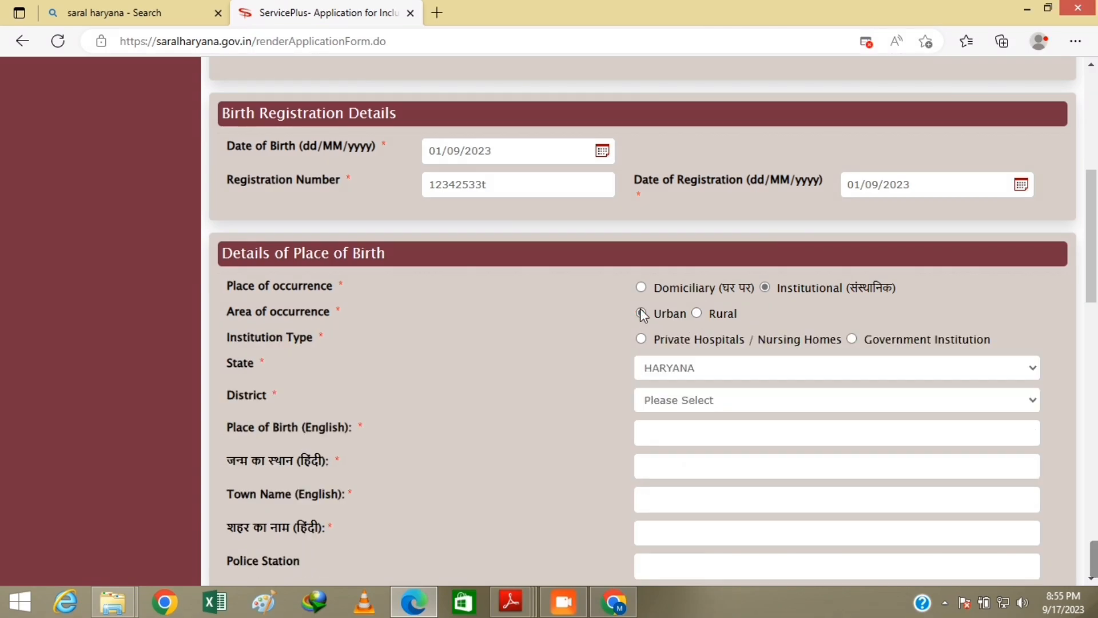
left_click(641, 340)
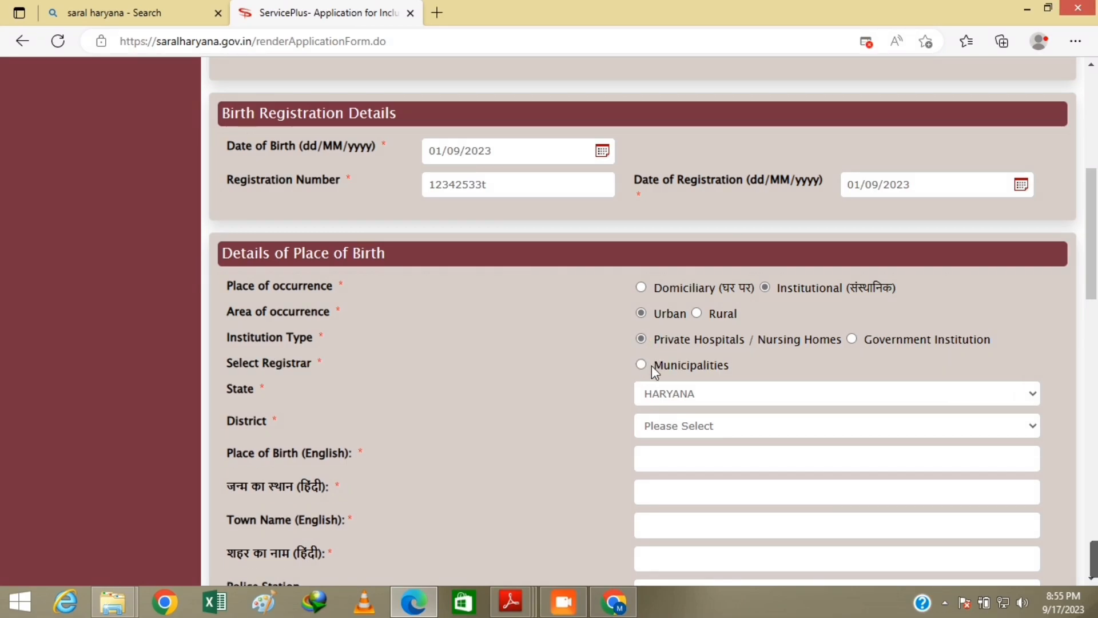
left_click(851, 340)
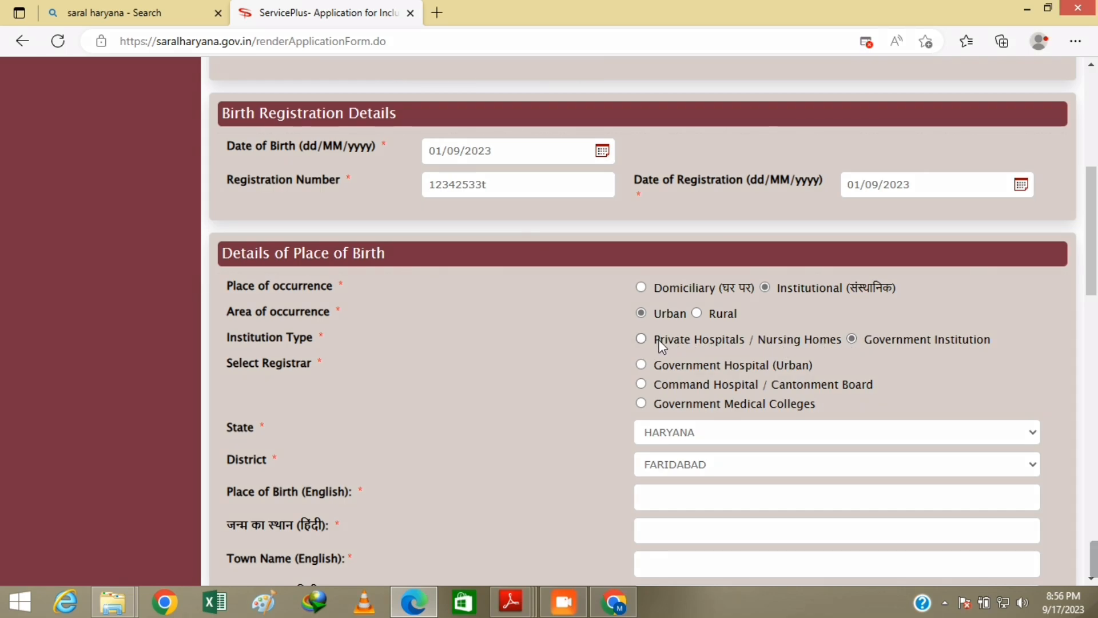
left_click(641, 340)
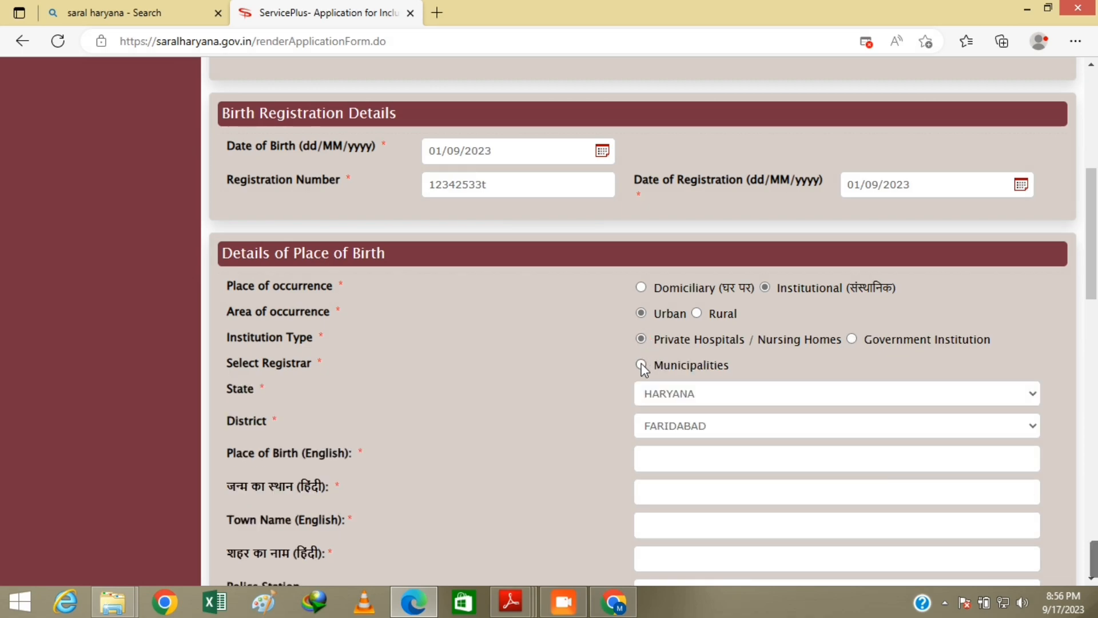
left_click(641, 366)
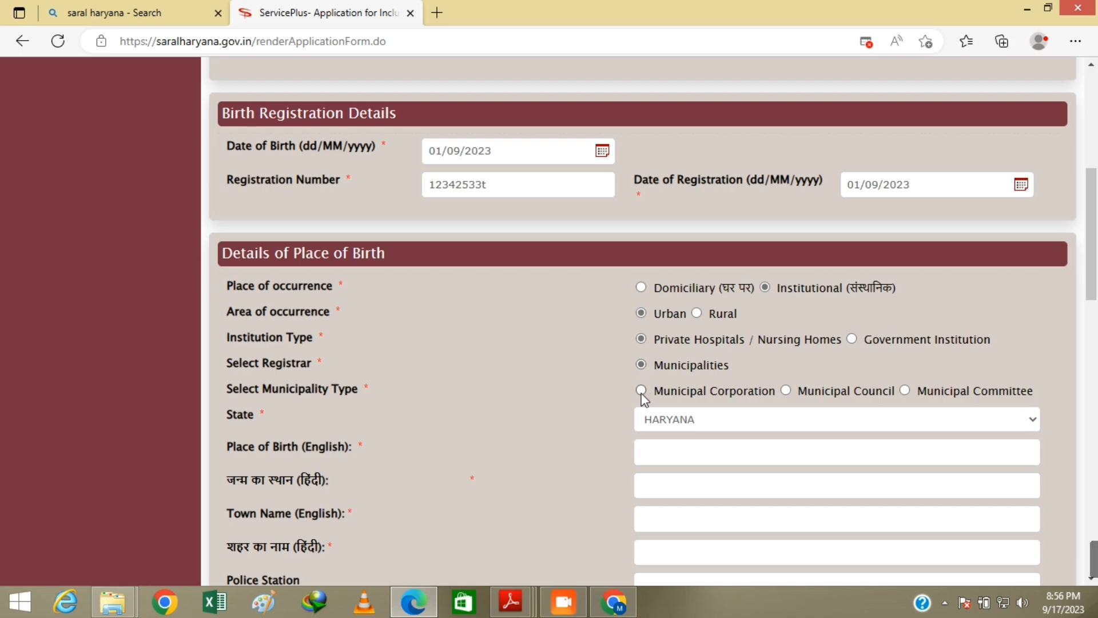
left_click(904, 390)
left_click(852, 340)
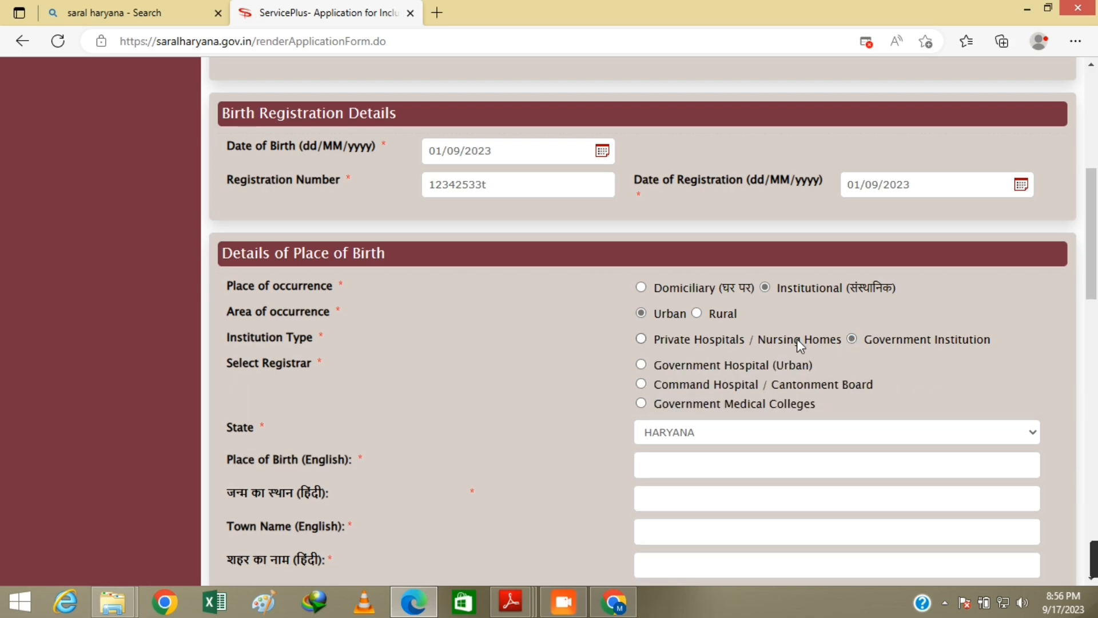
- Choose Government Hospital (Urban) with district FARIDABAD and browse its hospital list
left_click(641, 365)
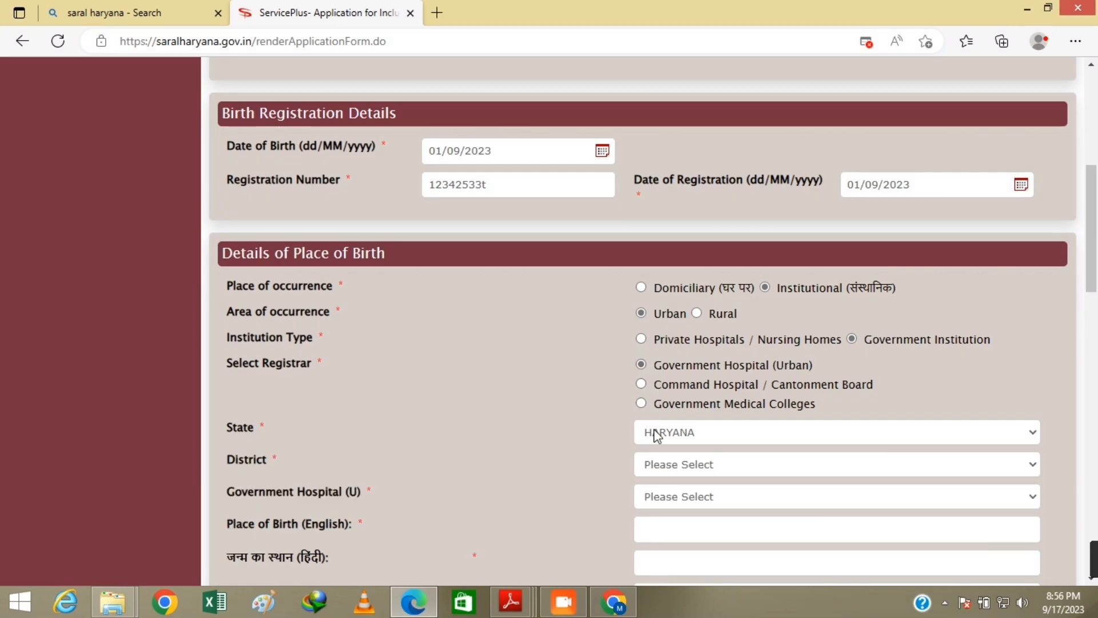
left_click(671, 463)
left_click(675, 250)
left_click(668, 496)
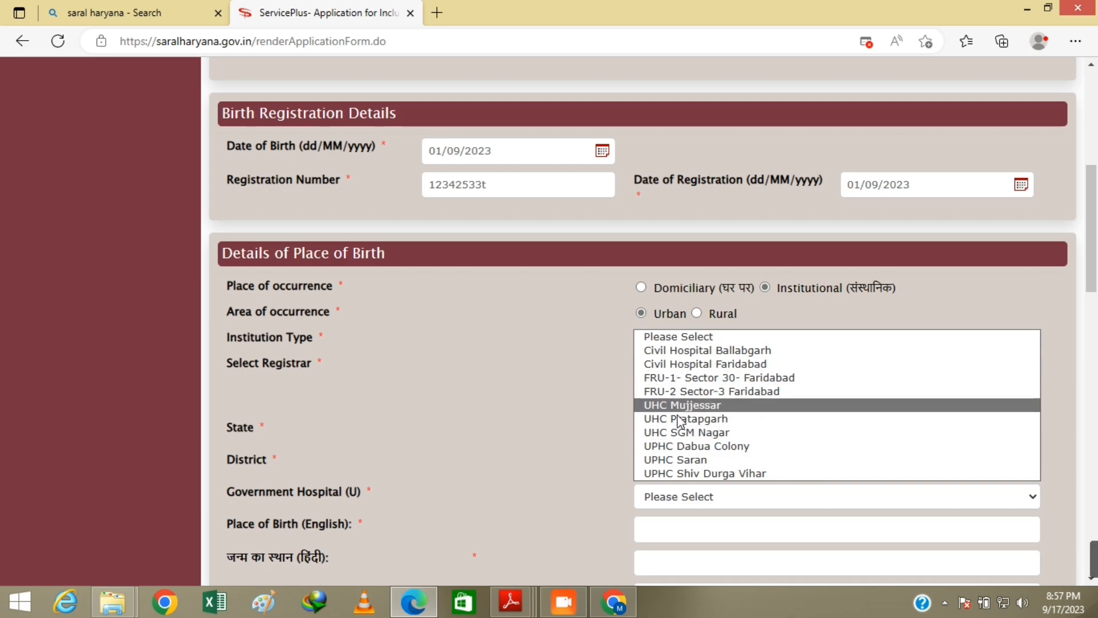
left_click(590, 445)
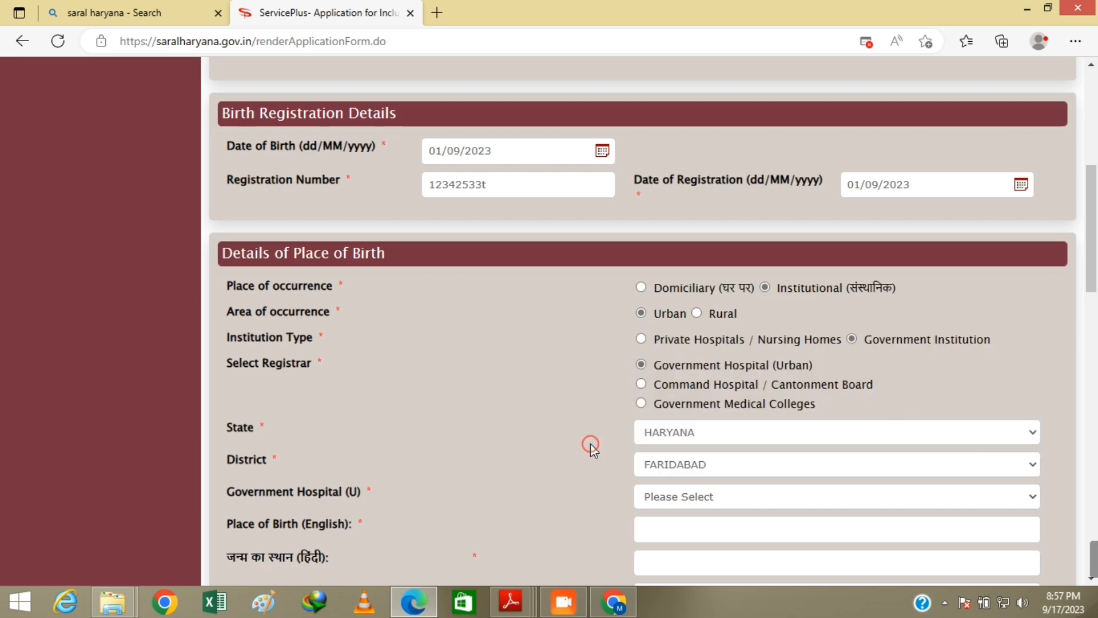
- Pick ESIC Medical College and Hospital Faridabad under Government Medical Colleges, then set the area to Rural
left_click(642, 383)
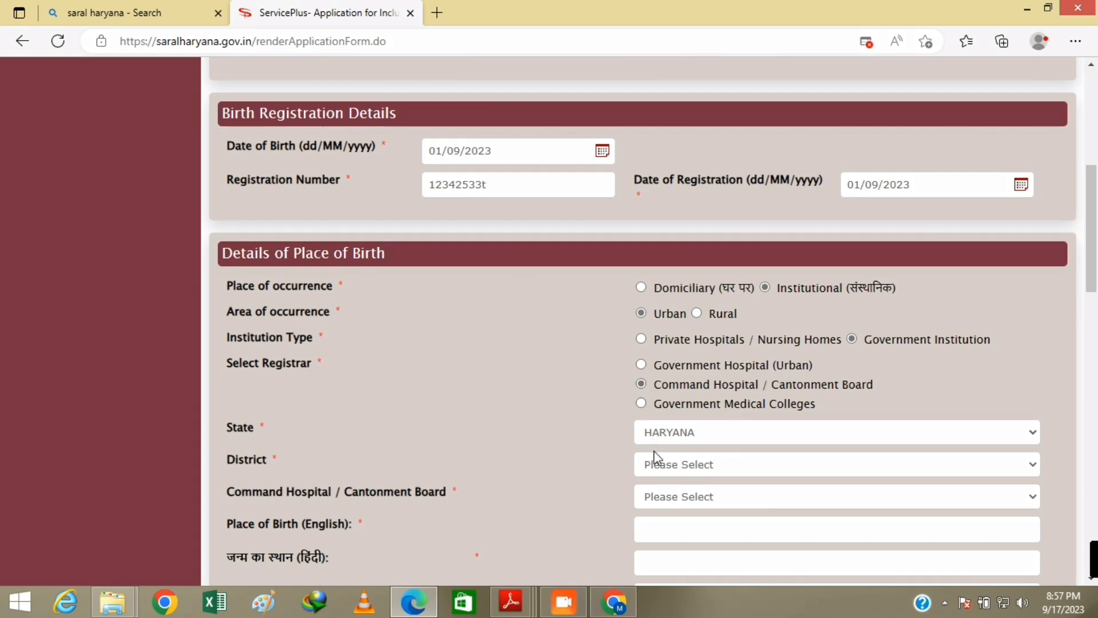
left_click(669, 500)
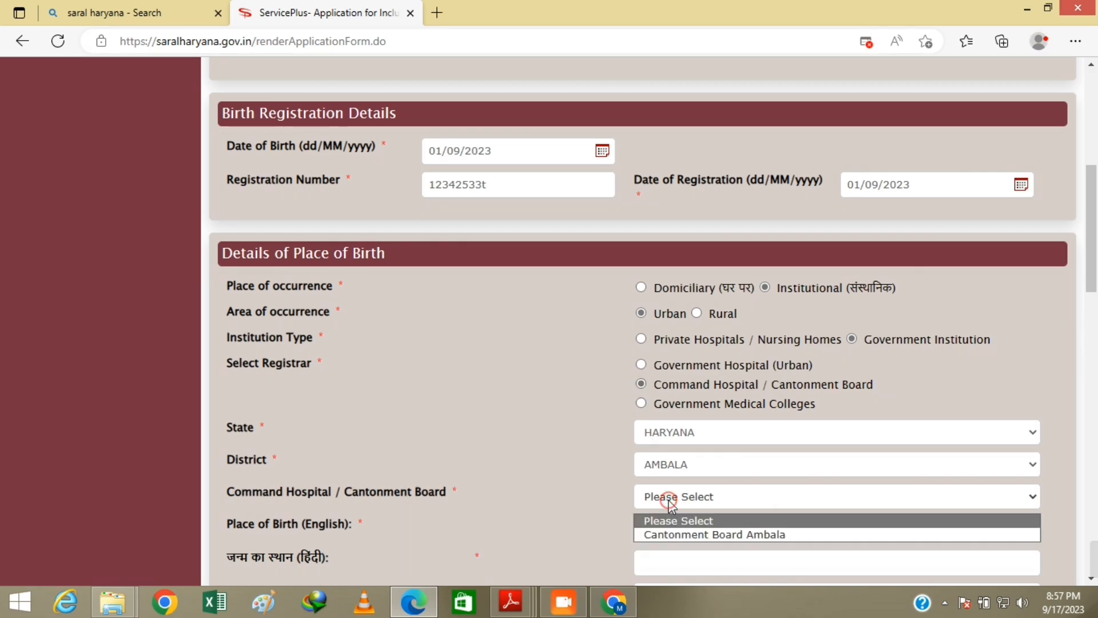
left_click(643, 404)
left_click(642, 403)
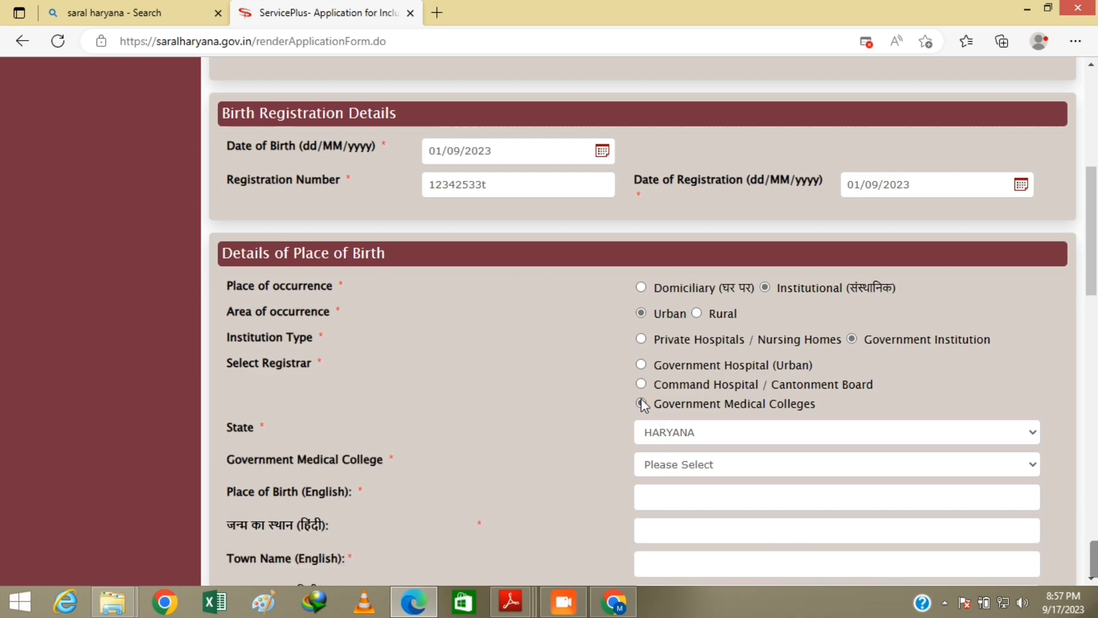
left_click(652, 464)
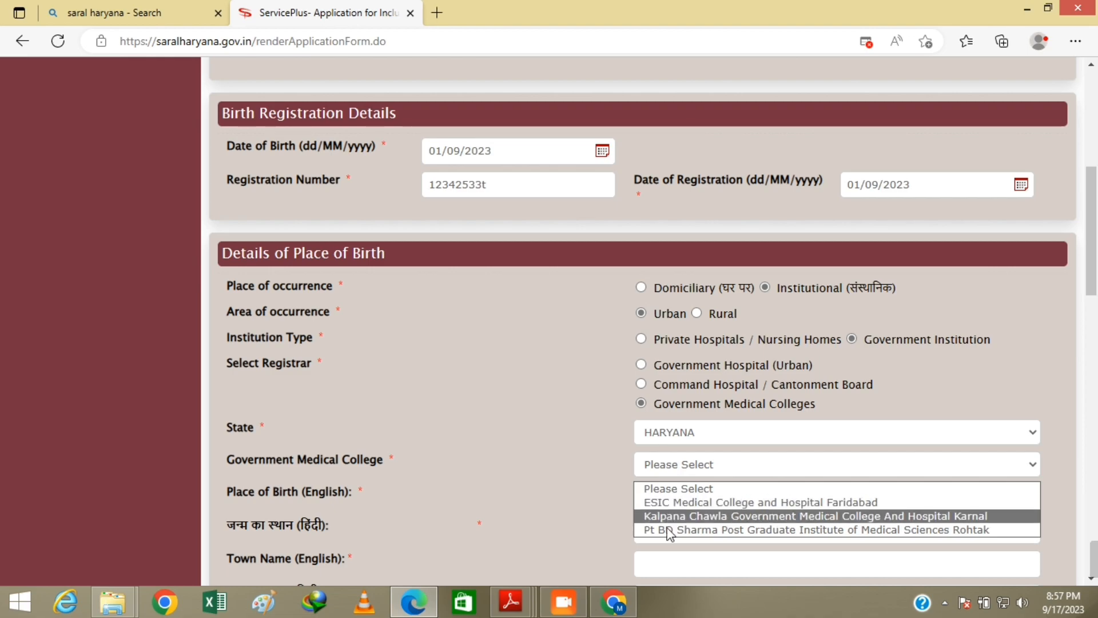
left_click(669, 502)
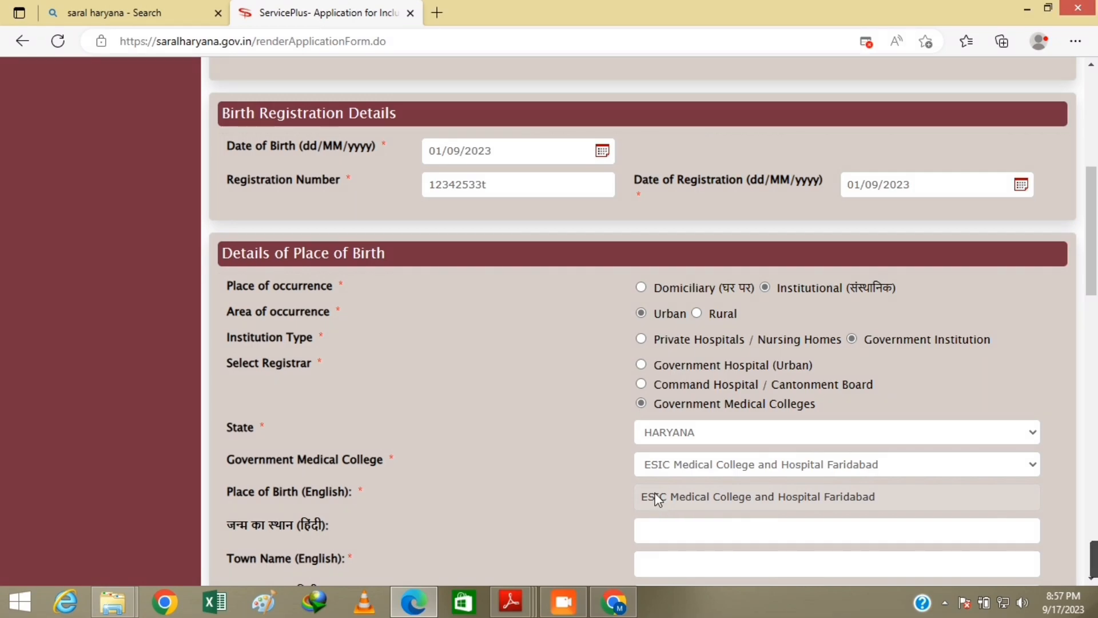
left_click(698, 314)
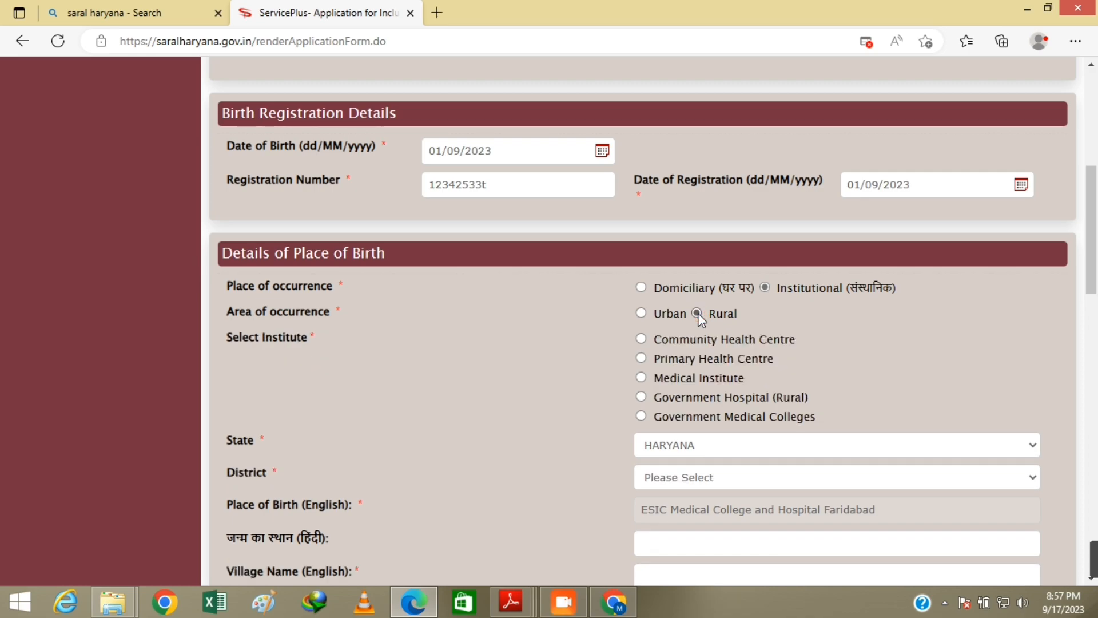
- Choose Community Health Centre and check the district and health centre lists without selecting
left_click(642, 340)
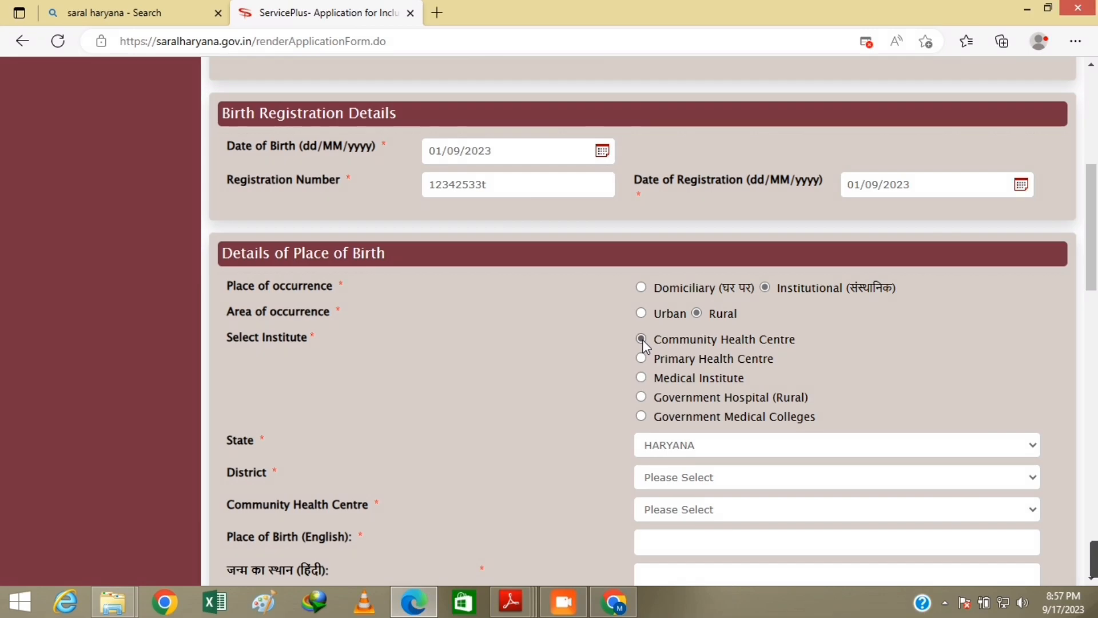
left_click(677, 477)
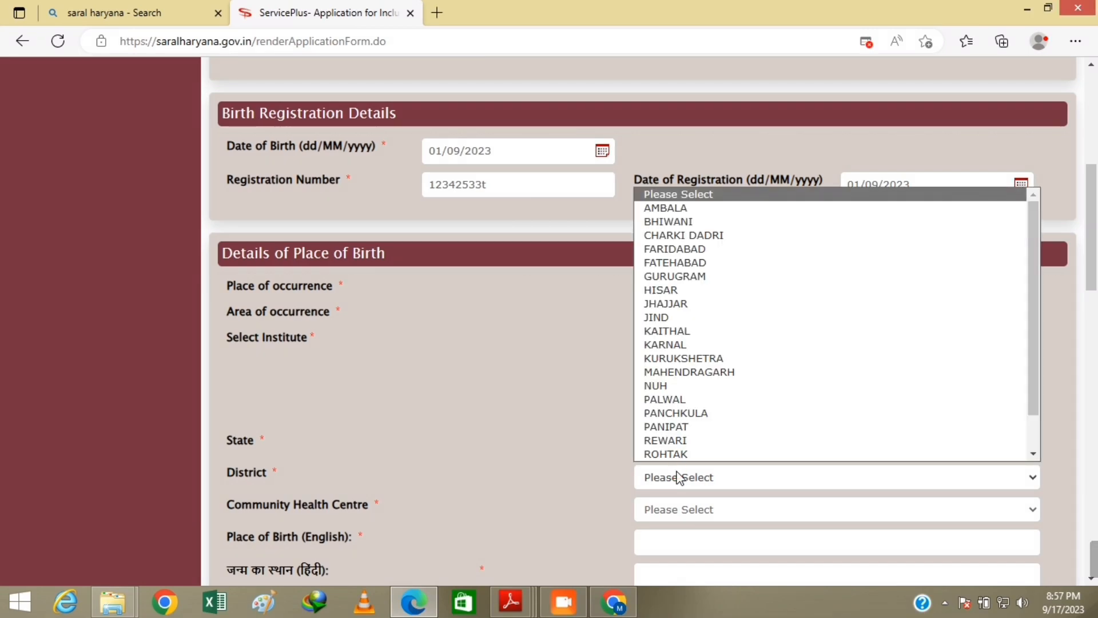
left_click(678, 477)
left_click(677, 515)
left_click(675, 513)
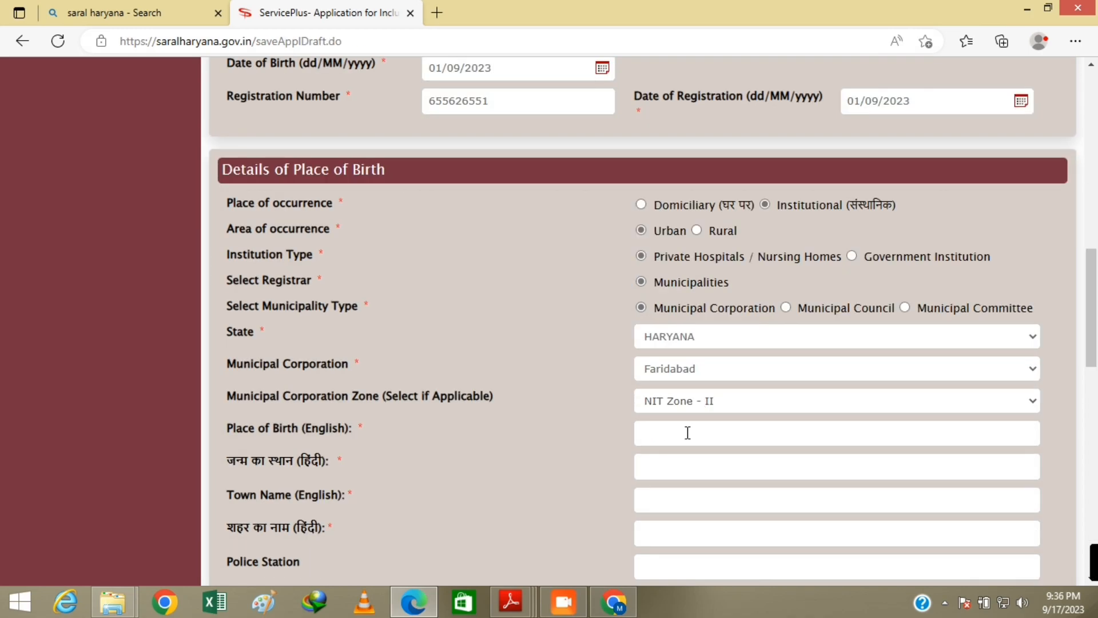
- Enter faridabad as both the Place of Birth and the Town Name
left_click(687, 432)
type("faridabad")
scroll(687, 432, "down", 2)
left_click(684, 412)
type("farida")
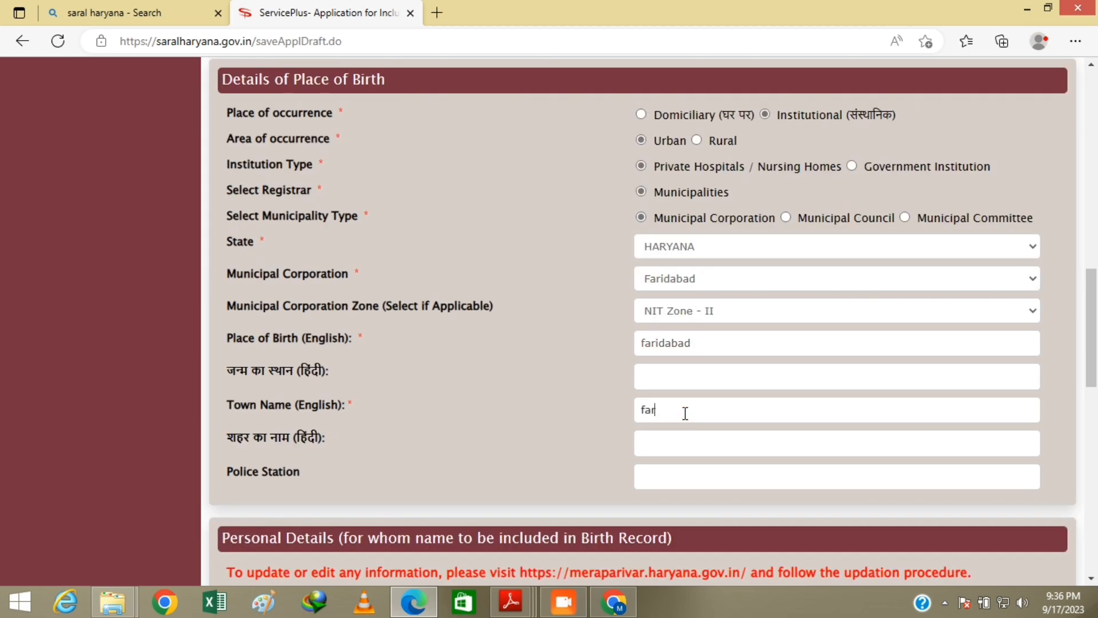
type("bad")
scroll(1095, 376, "down", 5)
scroll(481, 226, "down", 1)
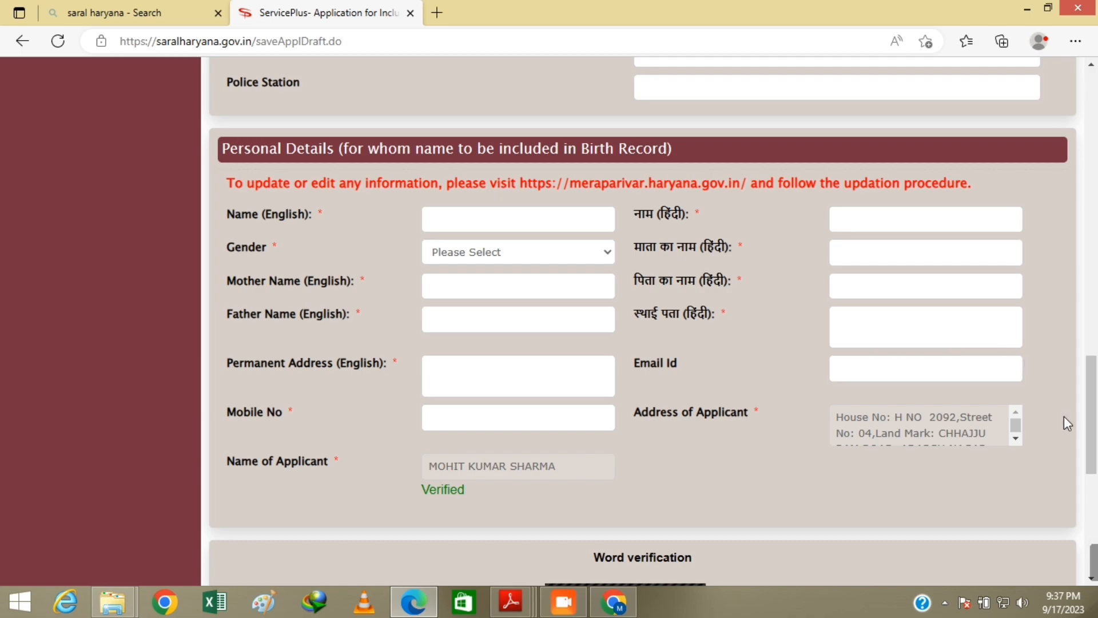
- Review the filled Personal Details section and open a new browser tab
scroll(1001, 406, "down", 2)
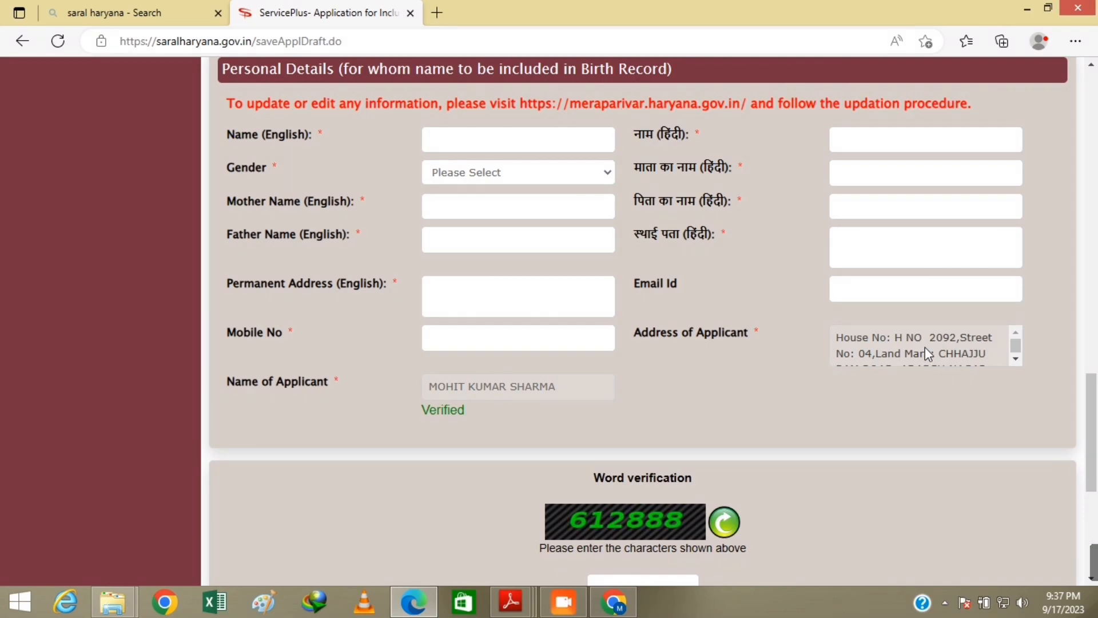
scroll(1096, 457, "down", 4)
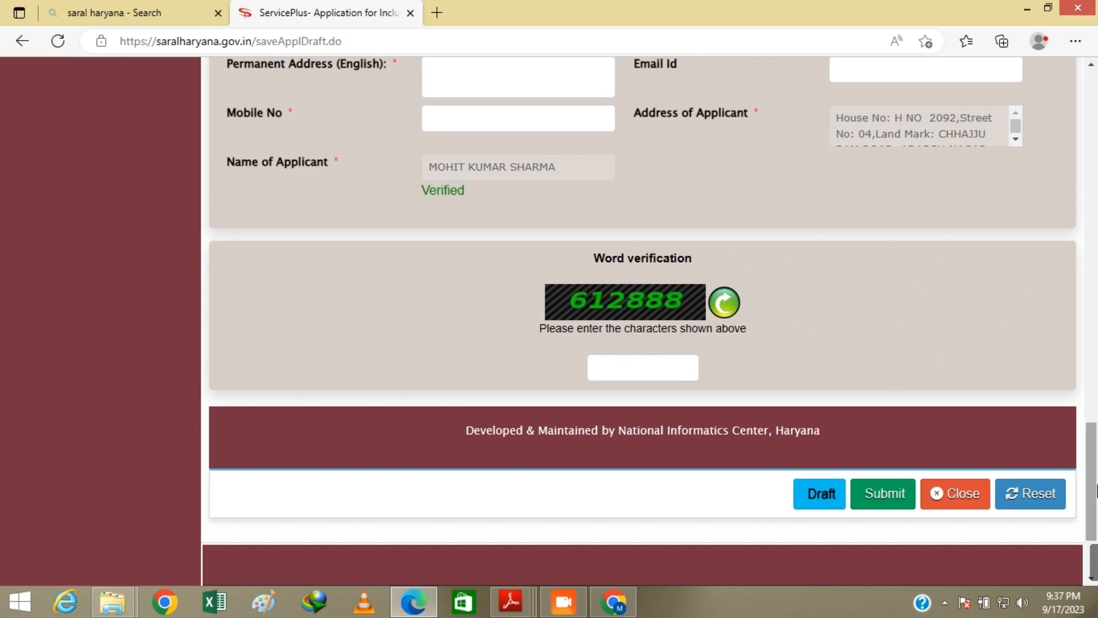
left_click_drag(1095, 490, 1094, 376)
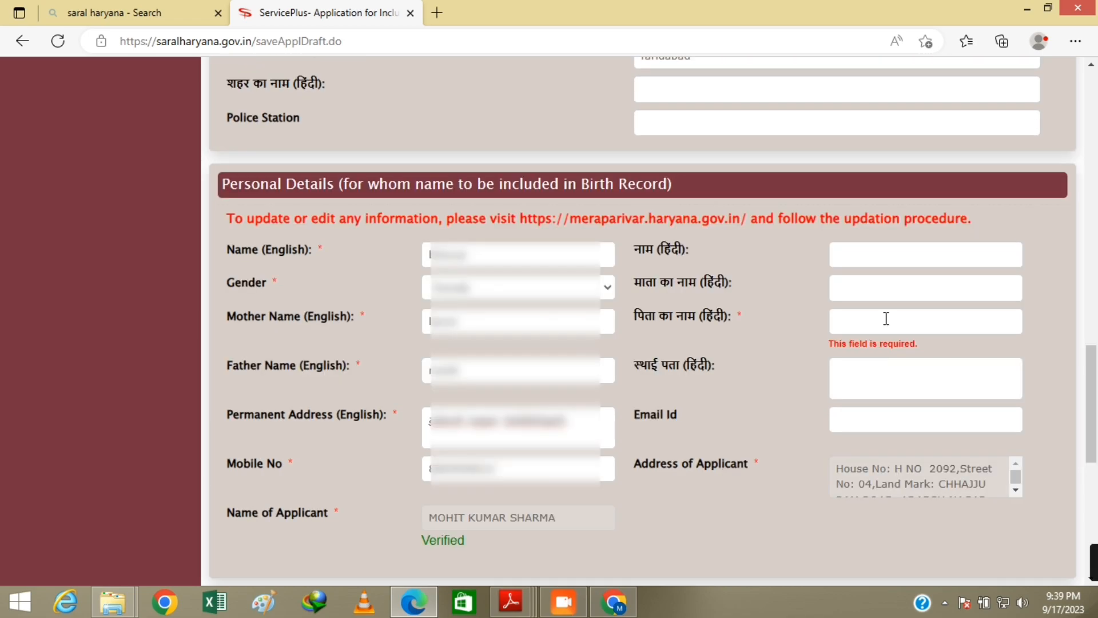
left_click(442, 14)
- Translate the father's name into Hindi with Bing Translator and copy it back to the form
left_click(438, 40)
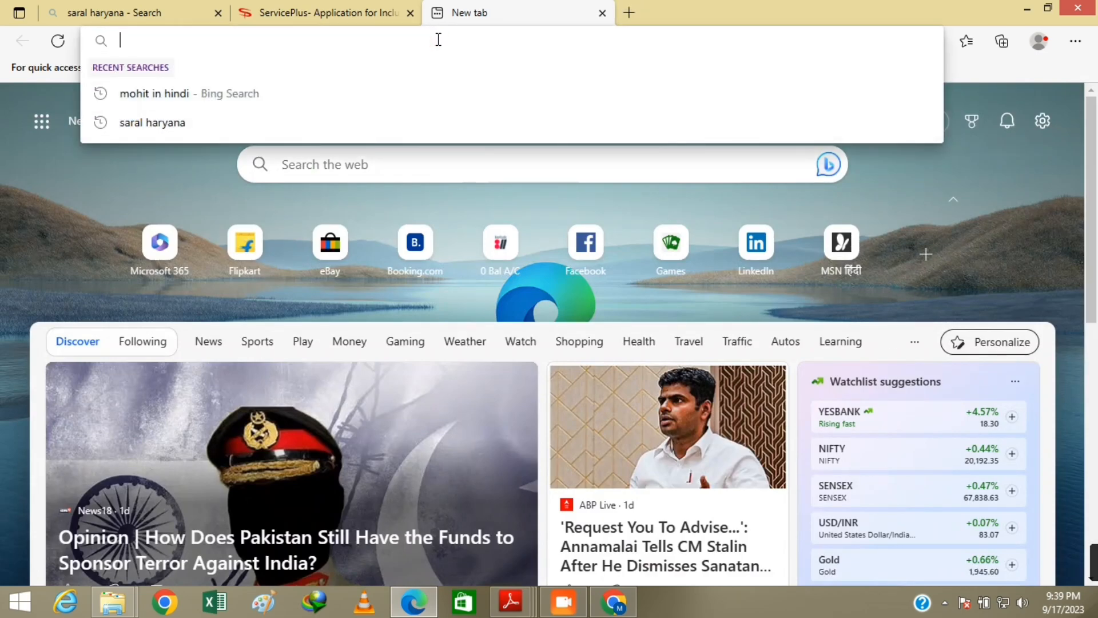
type("english")
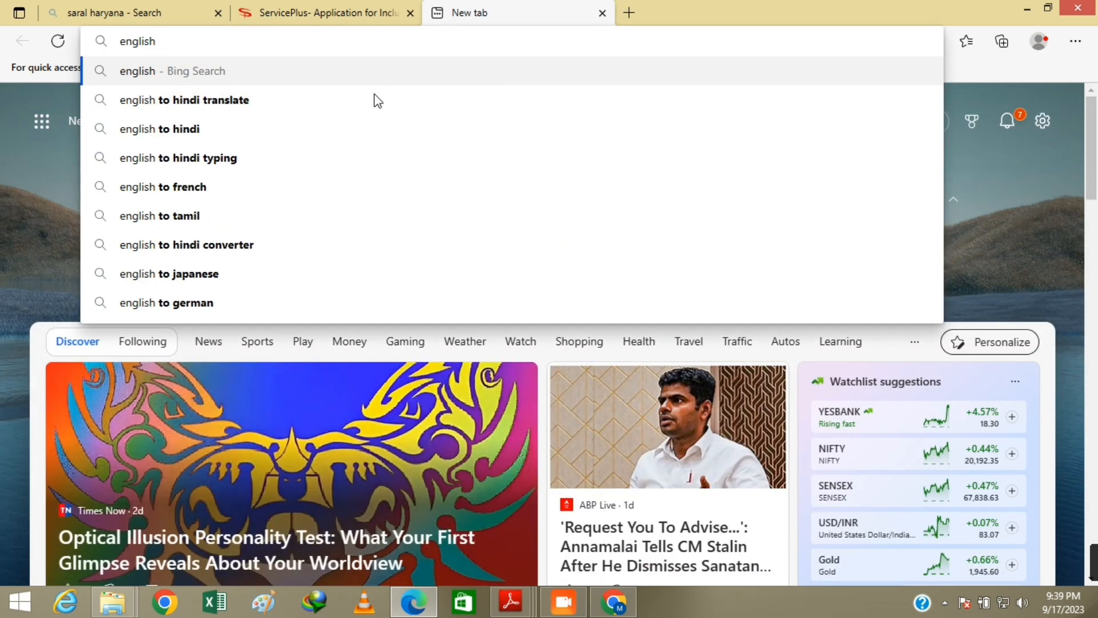
left_click(338, 108)
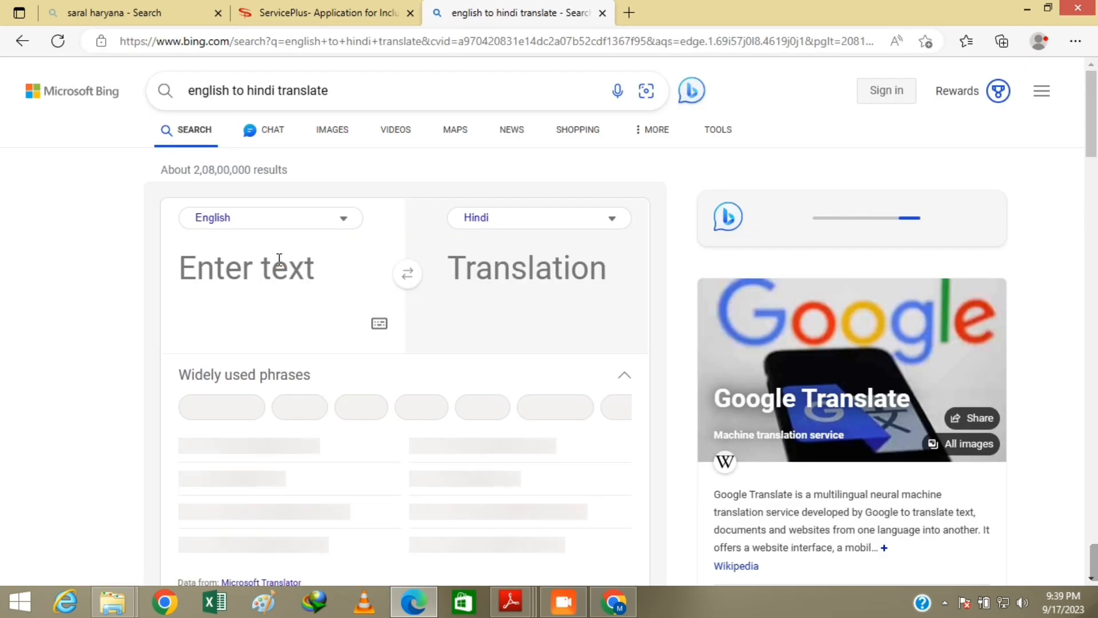
type("mohit")
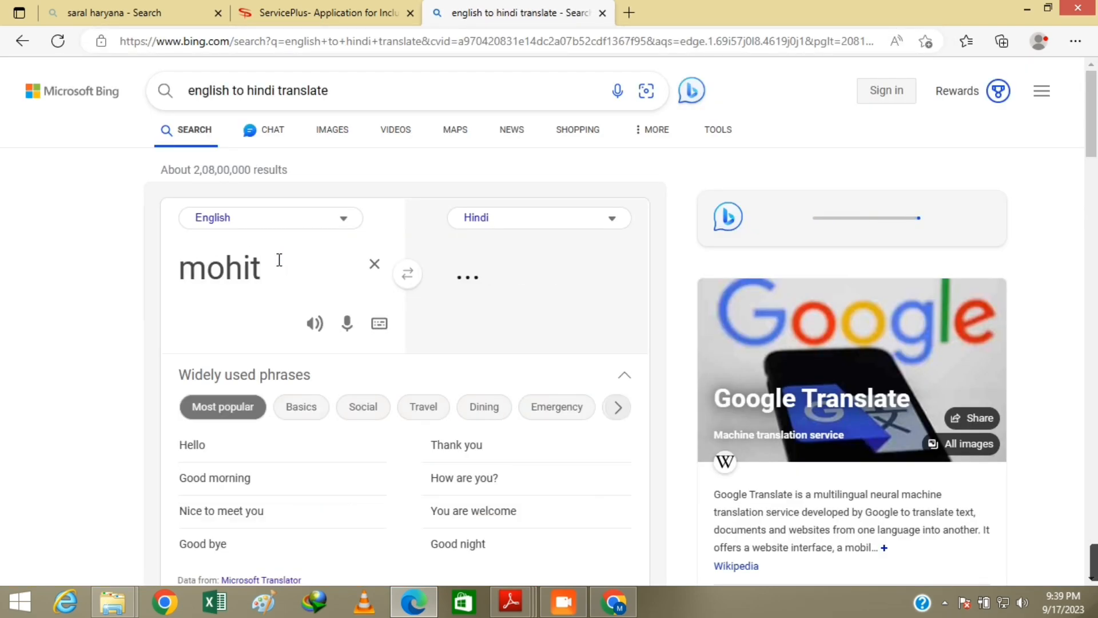
double_click(508, 270)
right_click(480, 266)
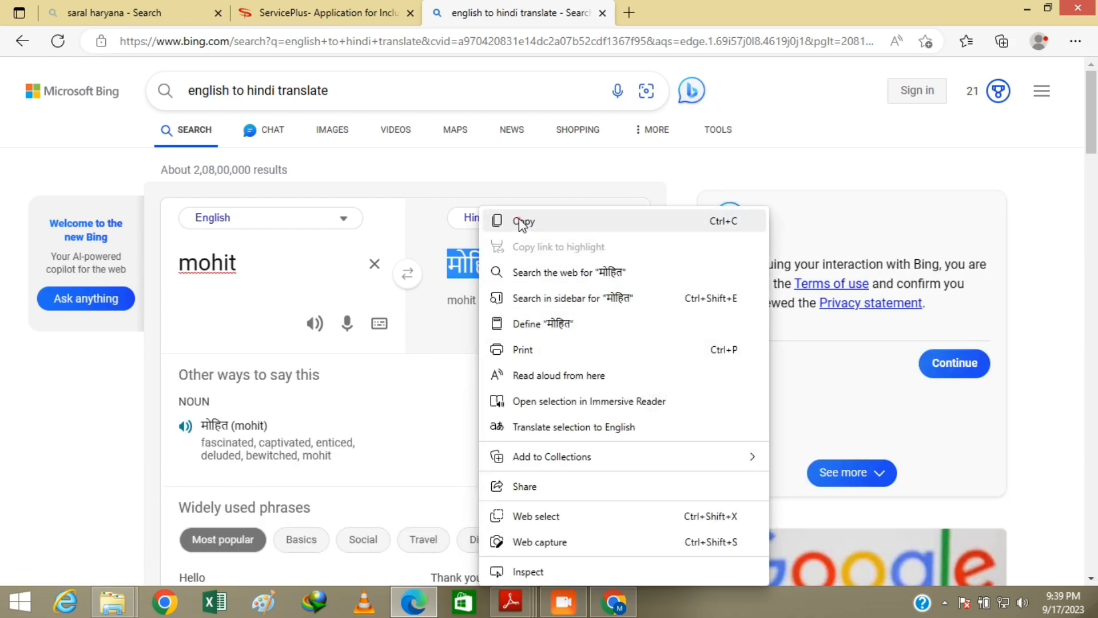
left_click(507, 221)
key("ctrl+shift+Tab")
left_click_drag(1094, 354, 1094, 423)
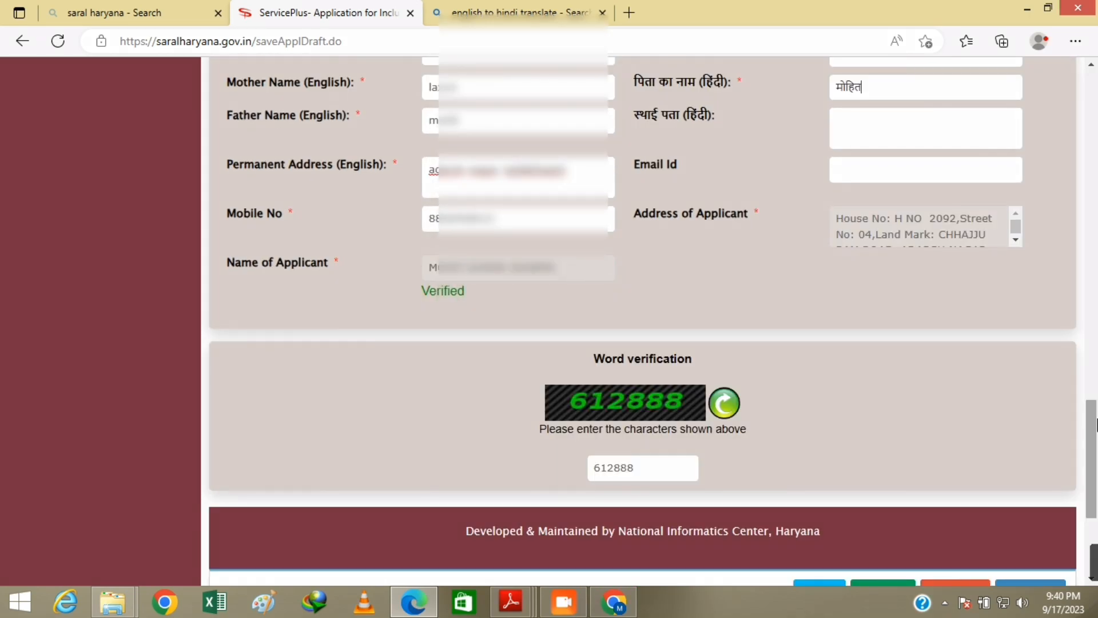
- Submit the completed birth application form for review
left_click_drag(1096, 426, 1096, 435)
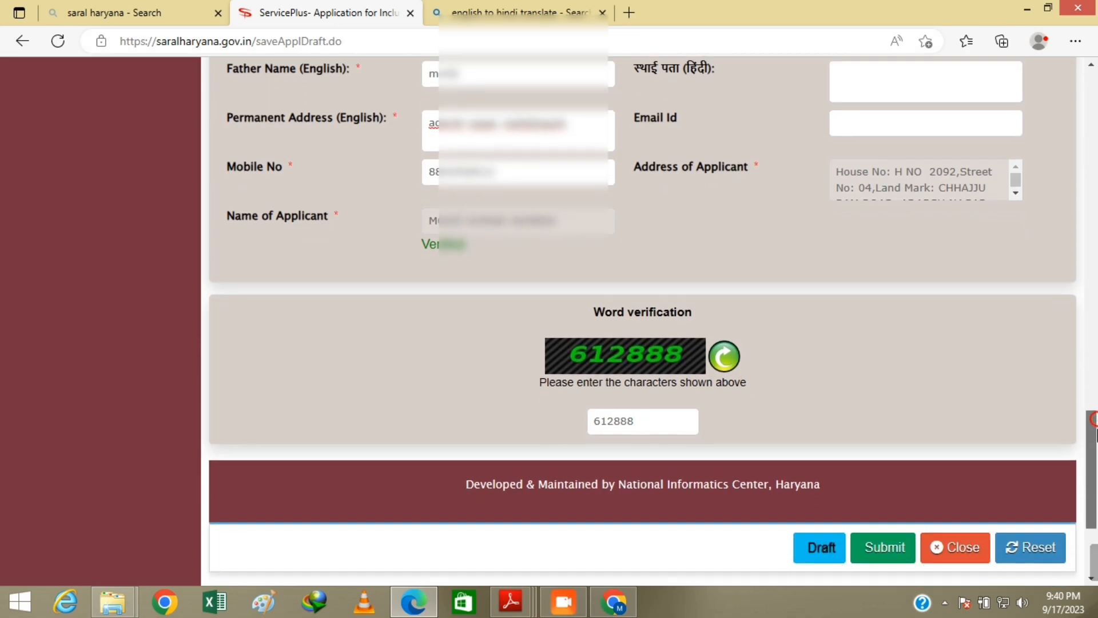
left_click(868, 552)
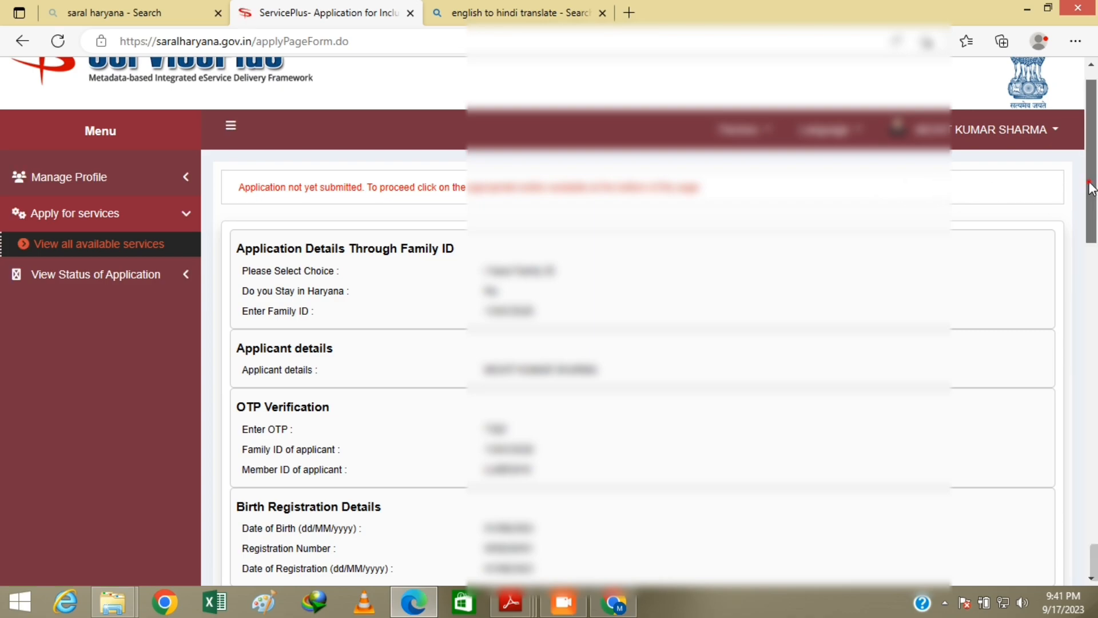
- Scroll the draft preview down to the Draft Reference No and choose Attach Annexure
left_click_drag(1091, 191, 1092, 202)
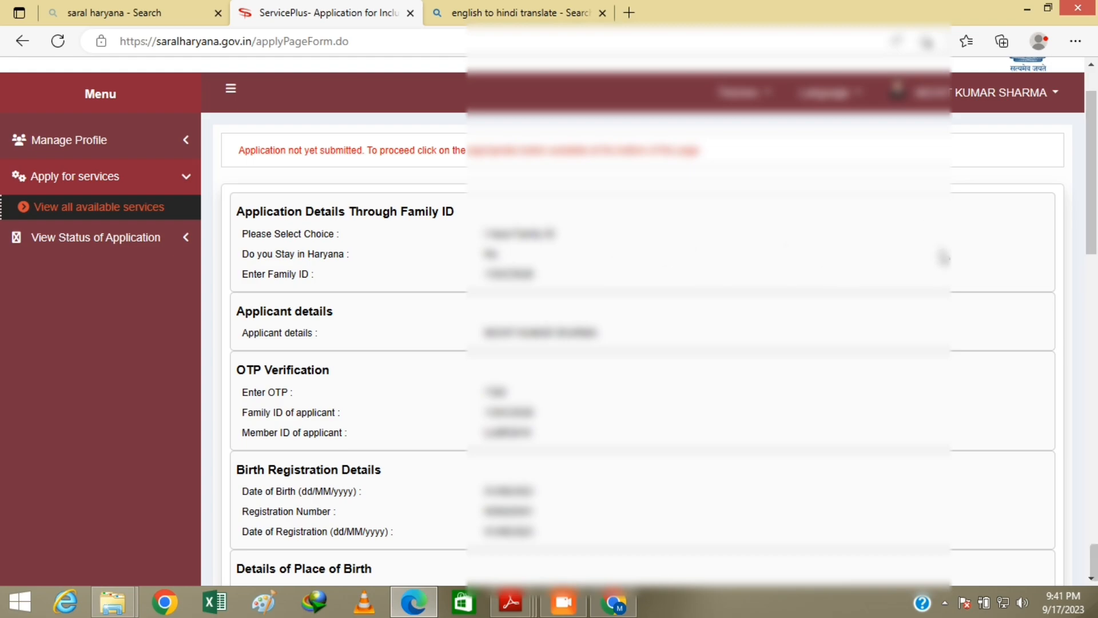
left_click_drag(1087, 240, 1096, 529)
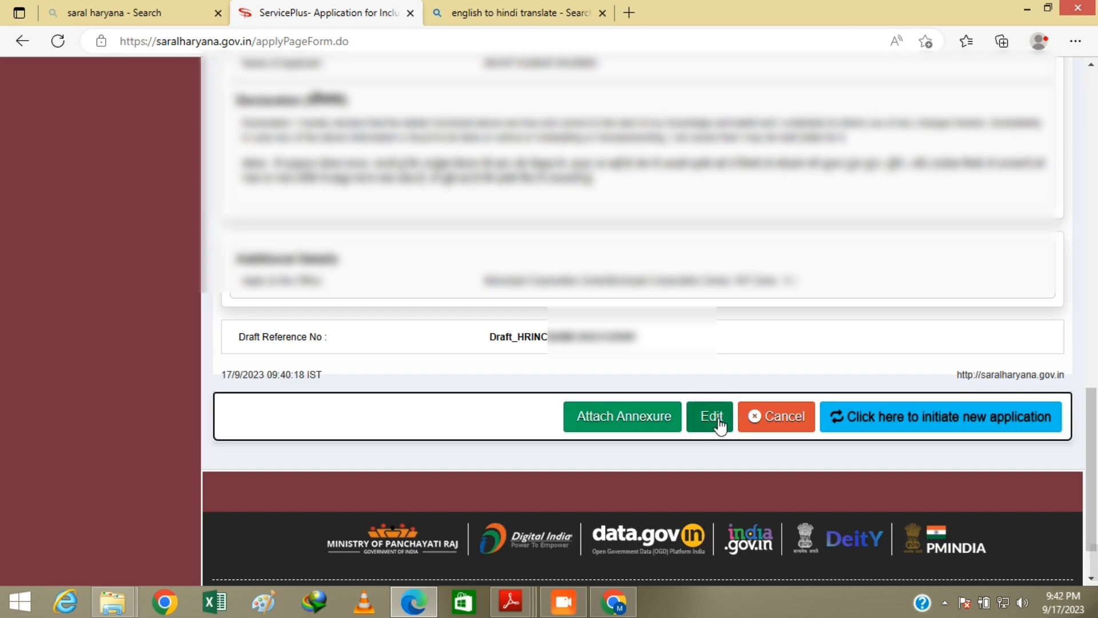
left_click(636, 422)
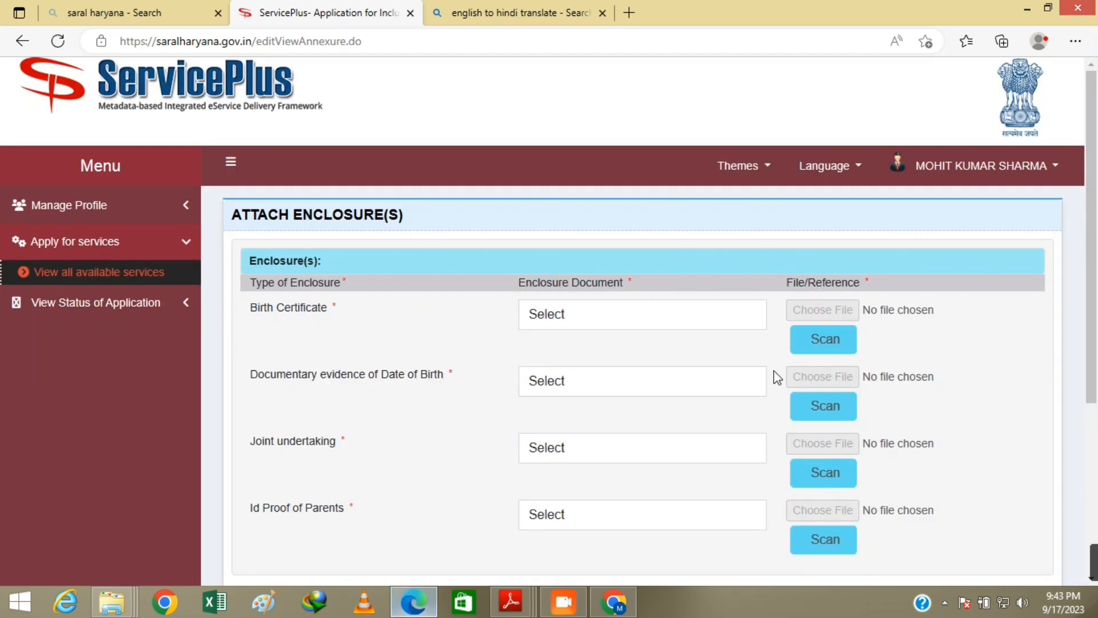
- Select Birth Certificate of Child as the birth certificate enclosure document
scroll(657, 262, "down", 1)
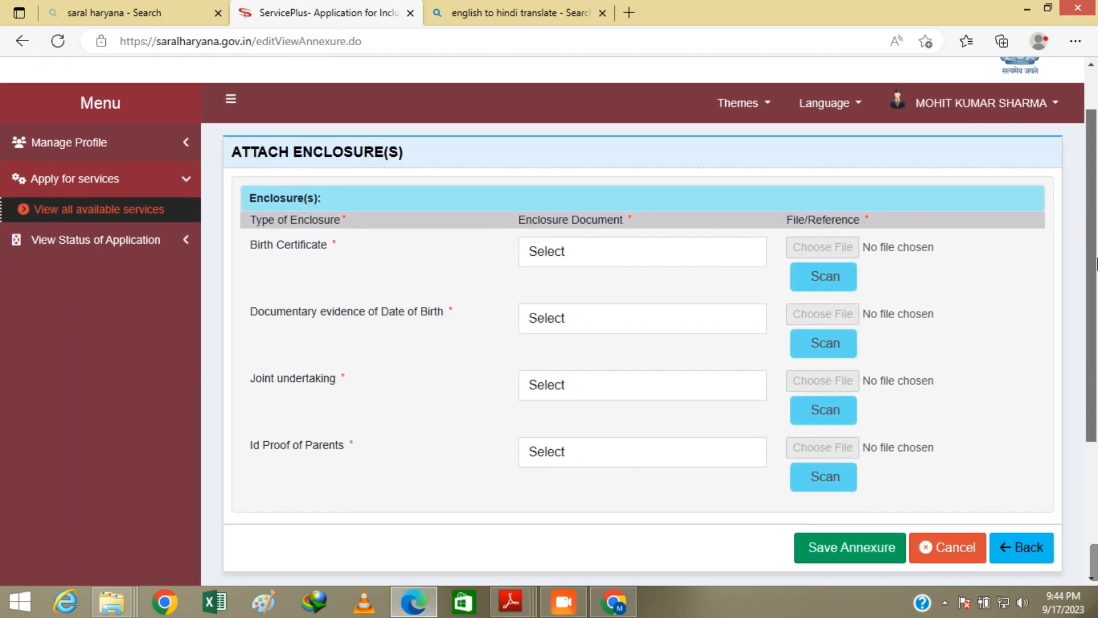
left_click(609, 253)
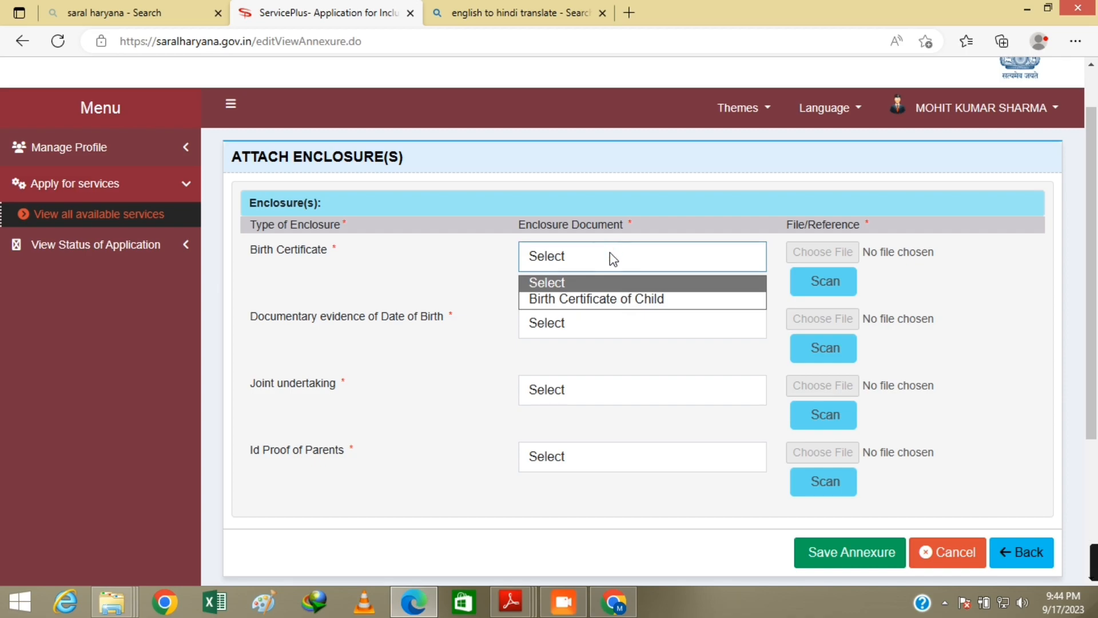
left_click(596, 299)
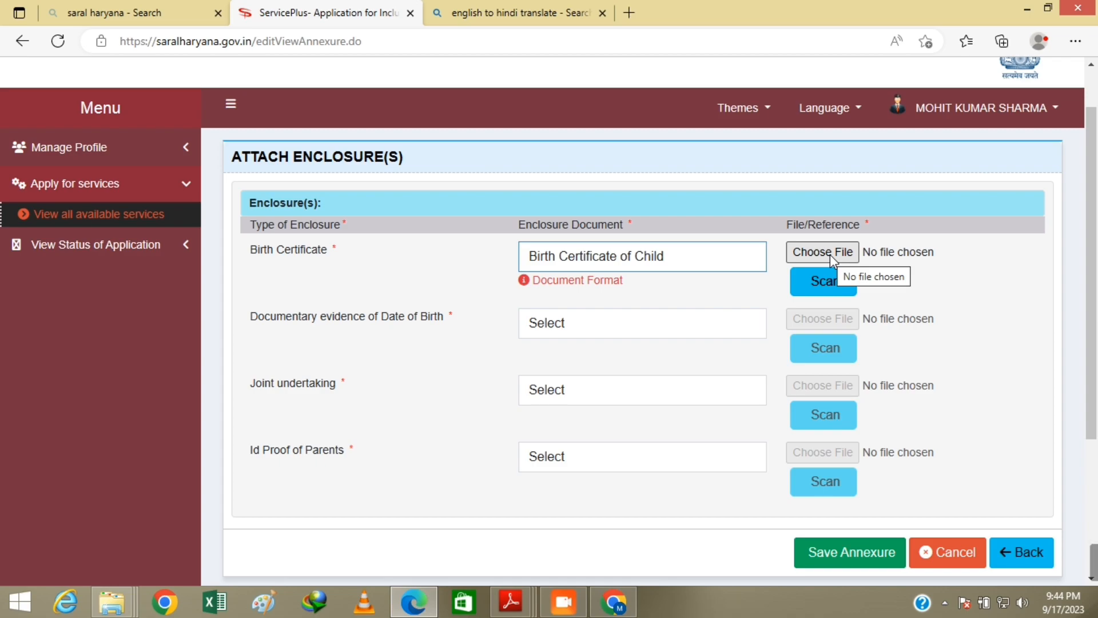
- Search Bing for 'reduce pdf size' in a new tab and open iLovePDF's Compress PDF
left_click(631, 14)
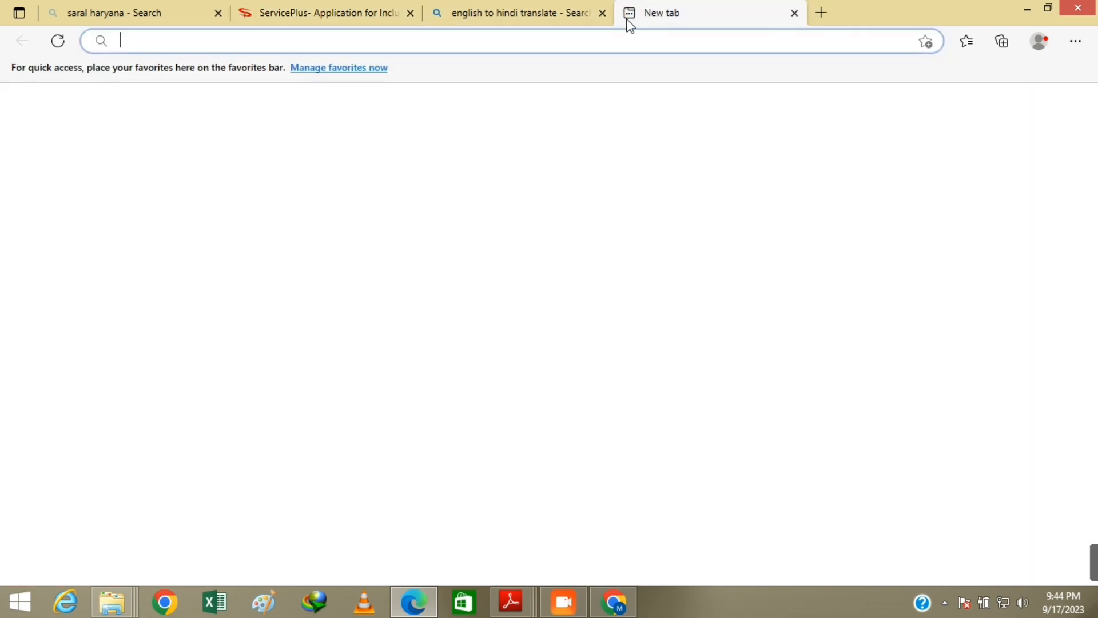
left_click(609, 34)
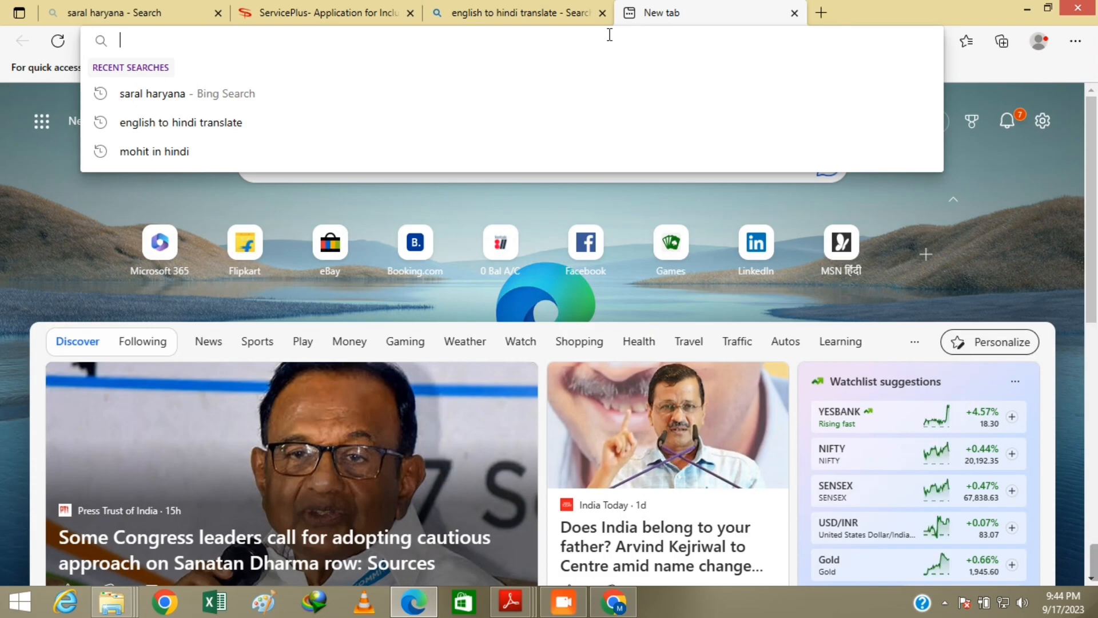
type("reduce")
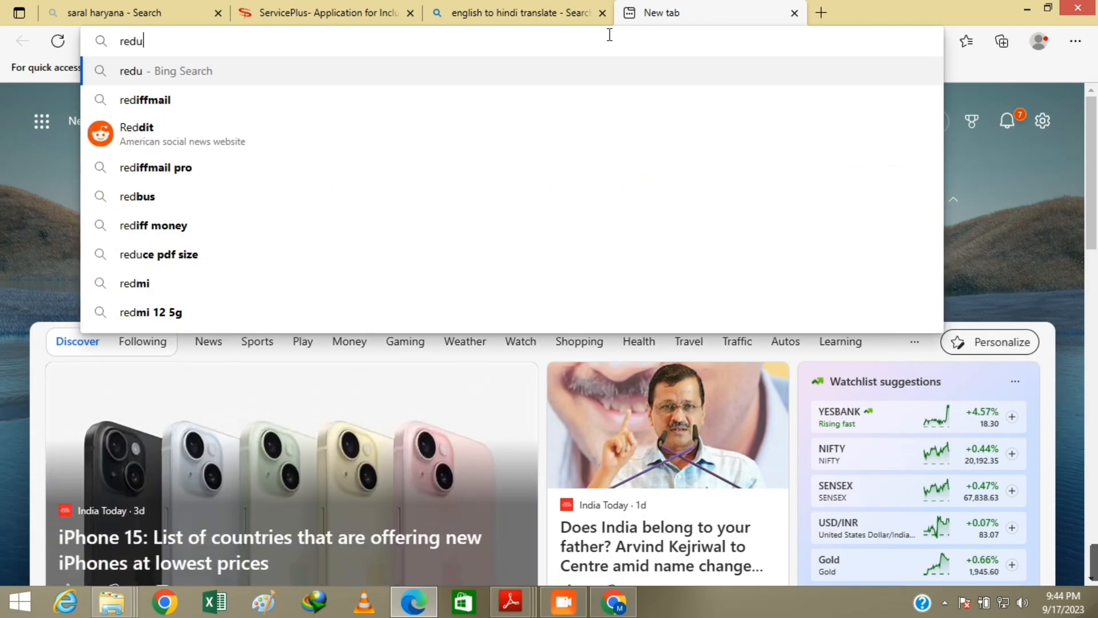
key("Return")
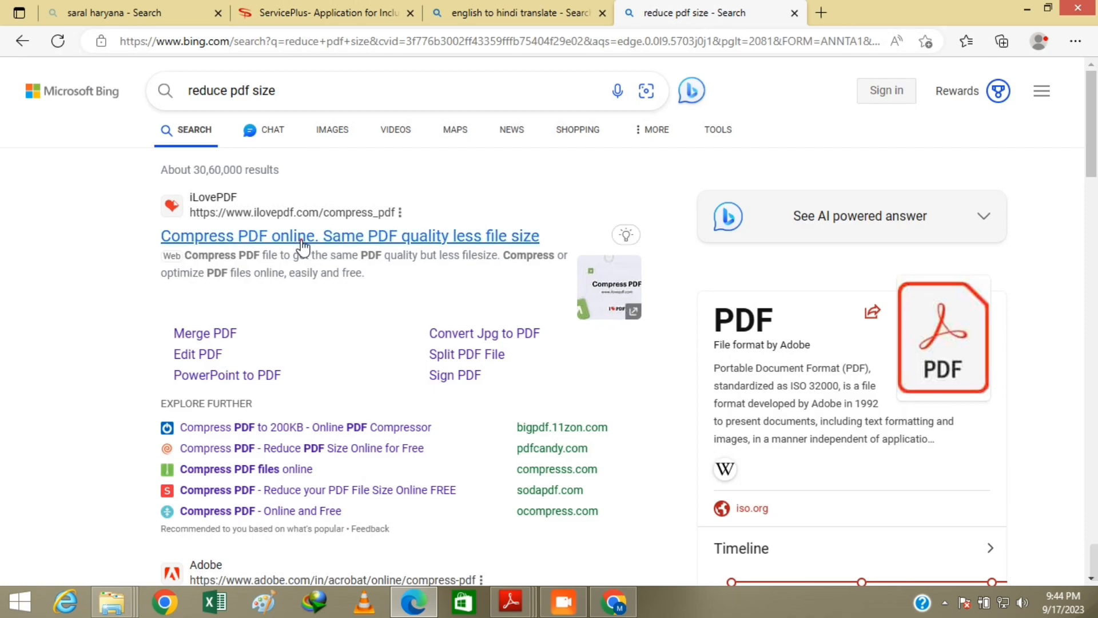
left_click(302, 247)
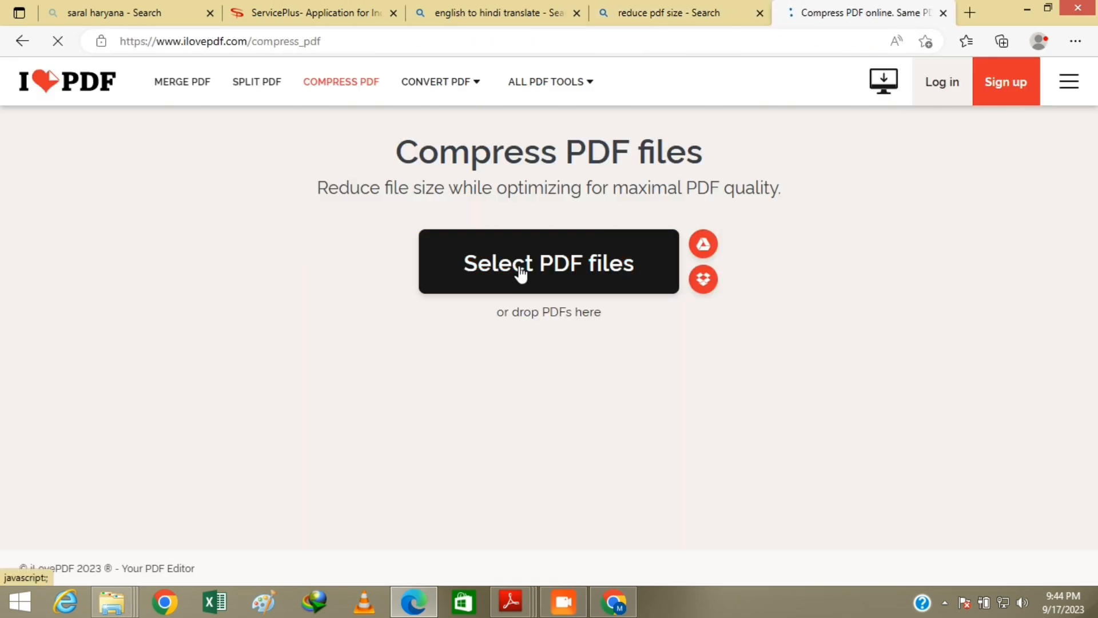
- Upload viewHelpDoc and compress it with Extreme Compression
left_click(520, 269)
left_click(196, 184)
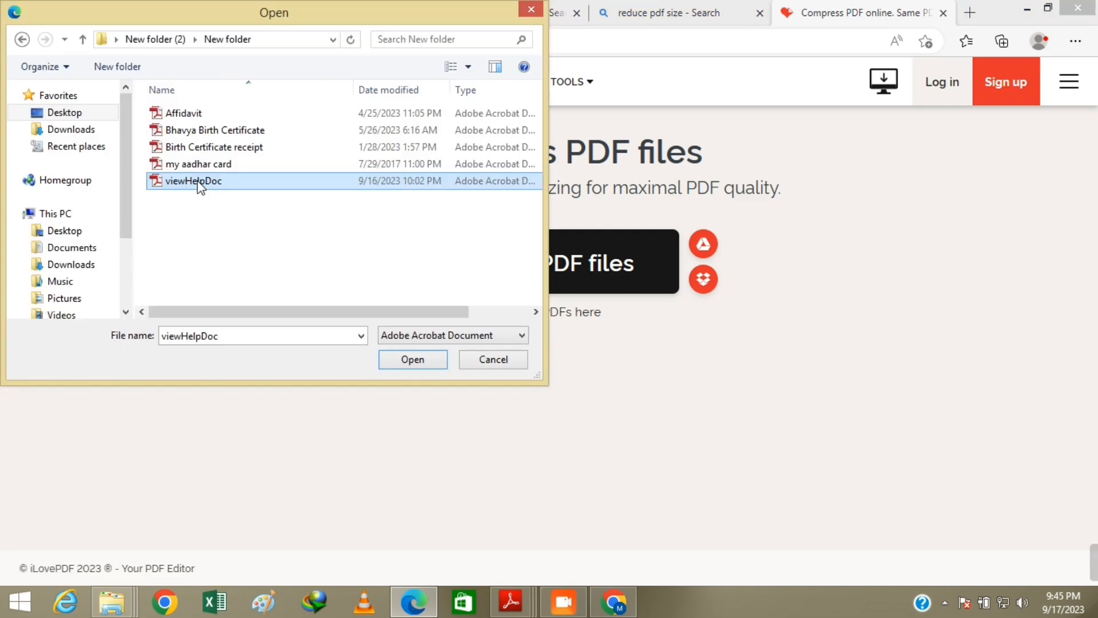
left_click(413, 360)
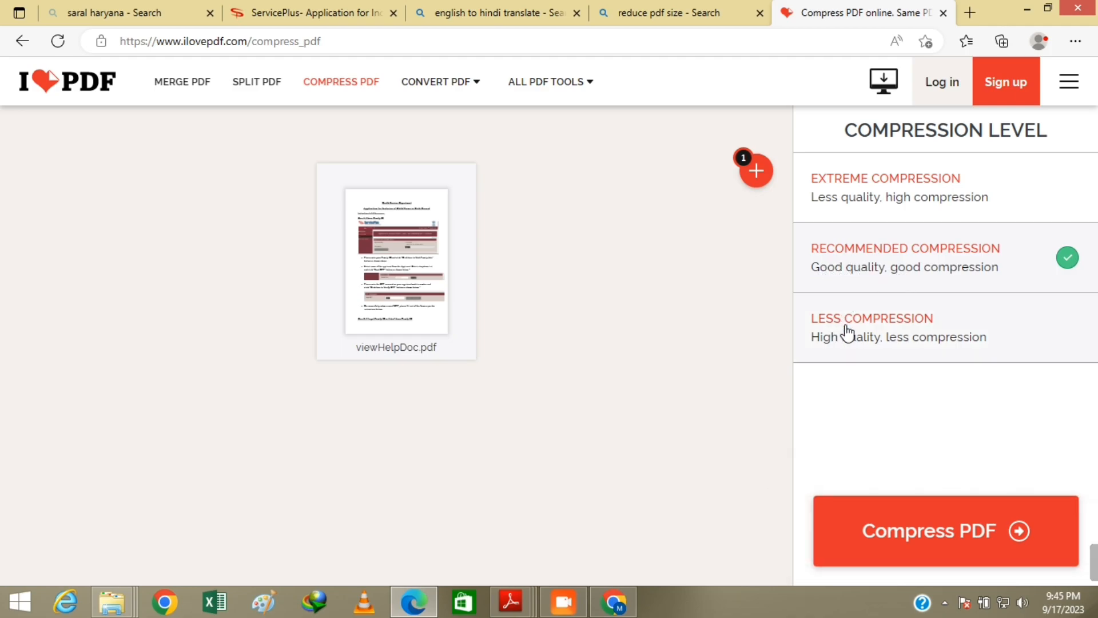
left_click(878, 186)
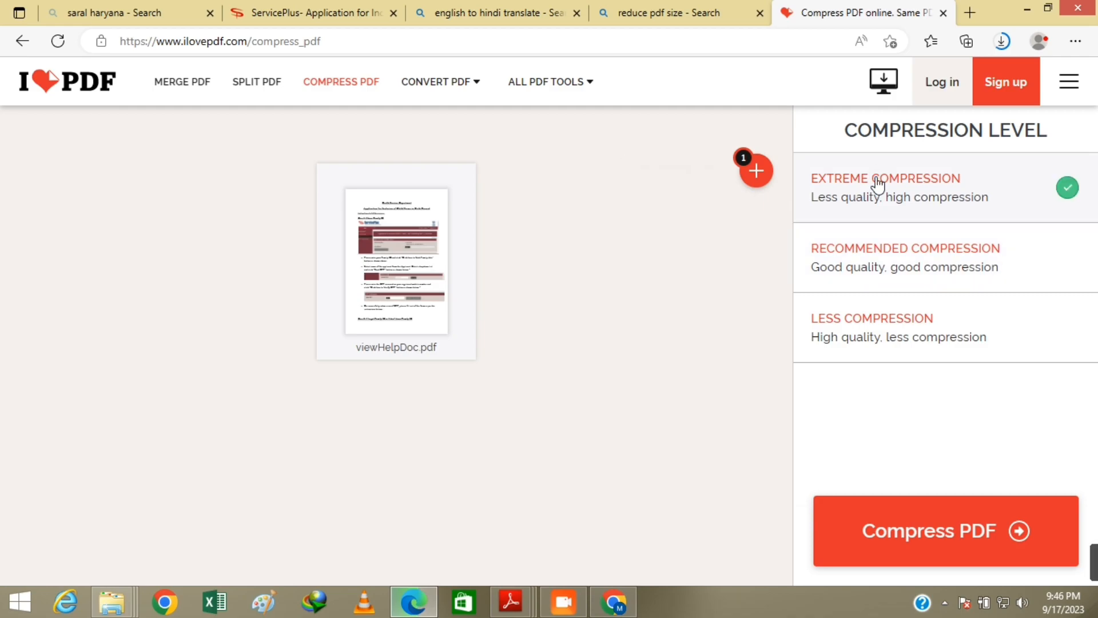
left_click(868, 562)
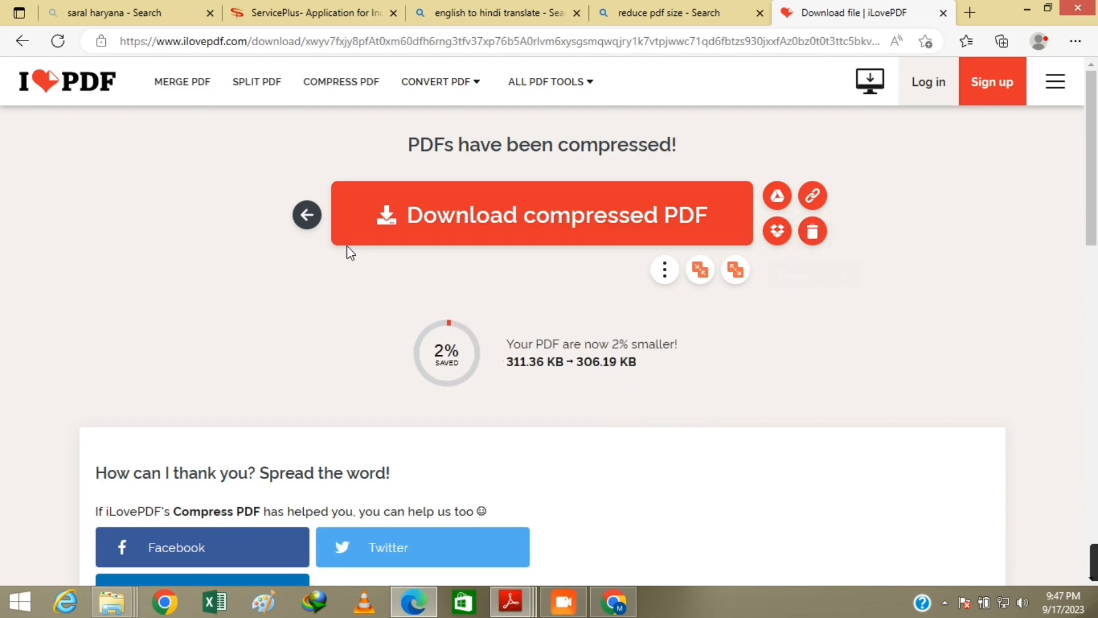
- Upload the compressed viewHelpDoc copy and choose extreme compression again
left_click(309, 216)
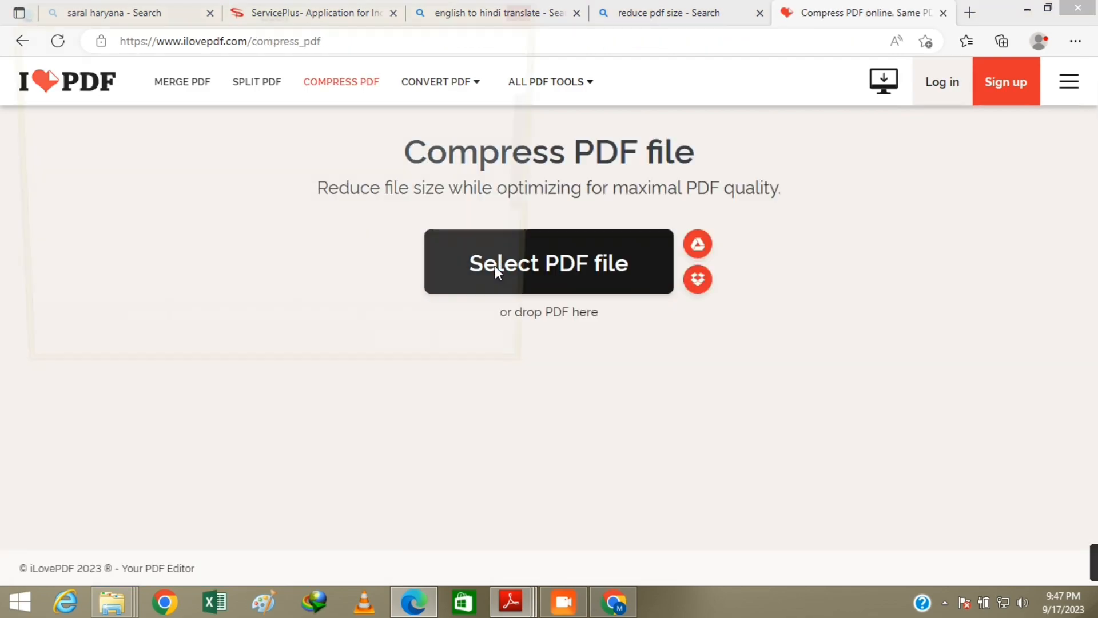
left_click(495, 269)
scroll(269, 229, "down", 3)
left_click(268, 284)
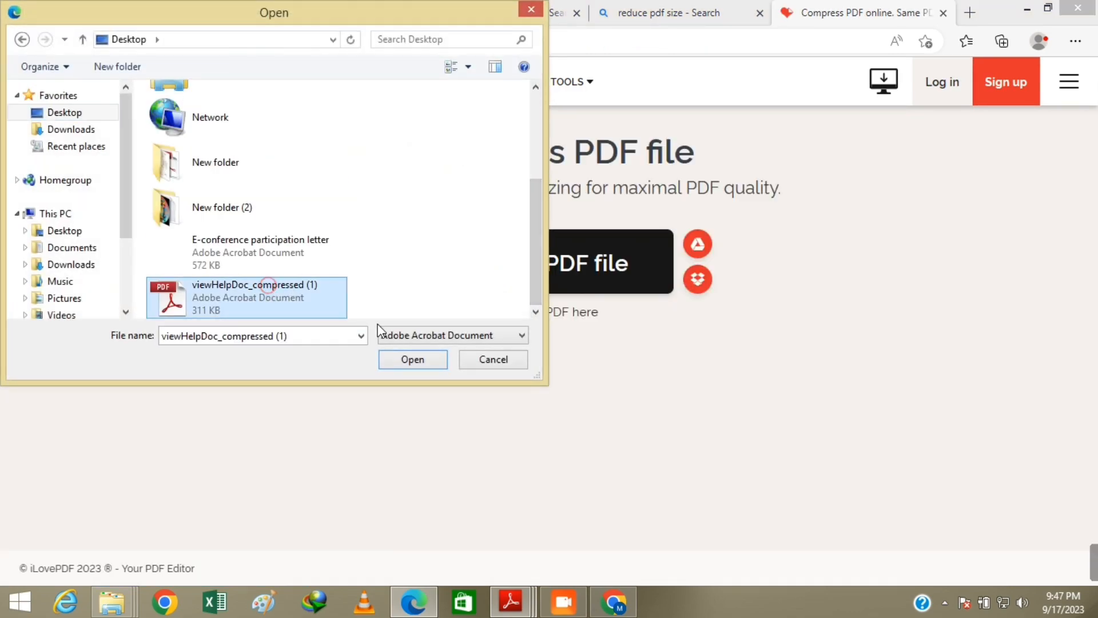
left_click(430, 359)
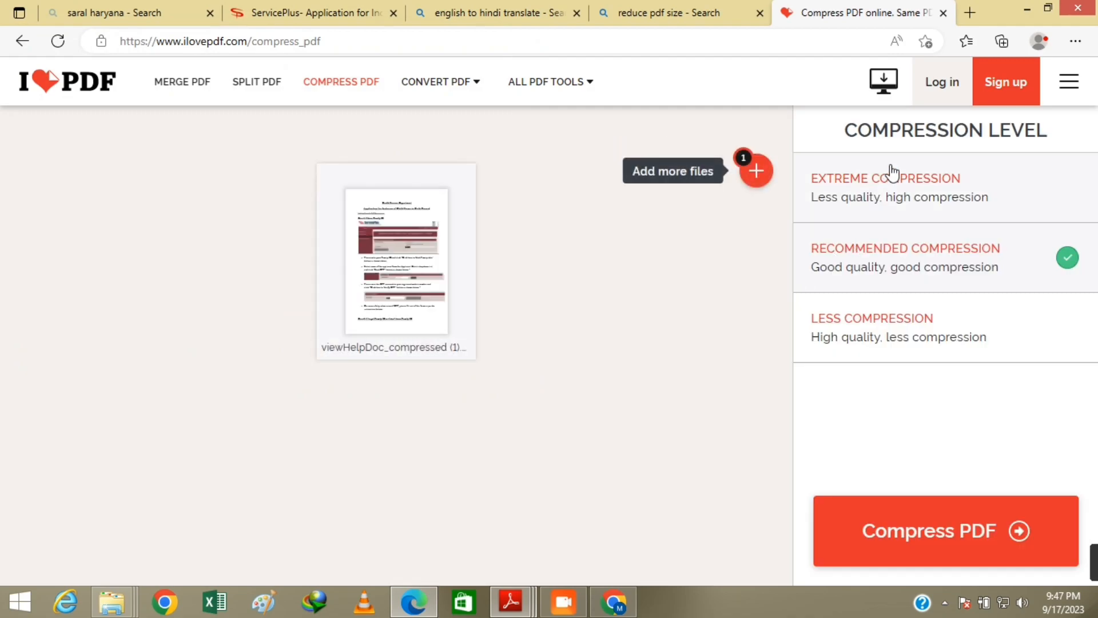
left_click(890, 169)
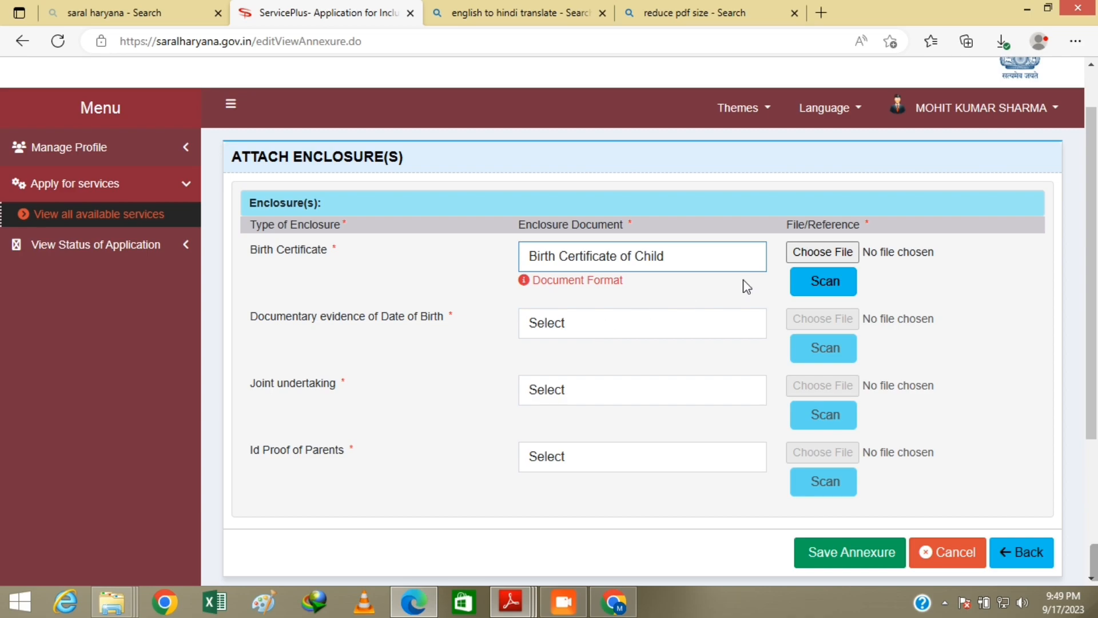
- Attach the Birth Certificate receipt to the birth certificate row and as documentary evidence of date of birth
left_click(823, 252)
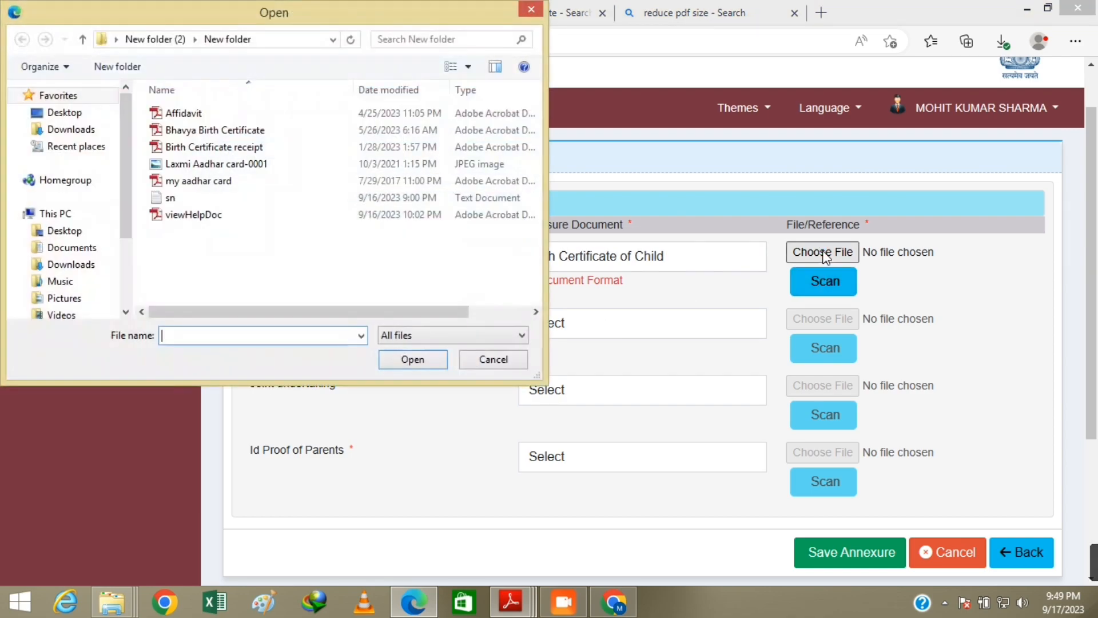
left_click(255, 147)
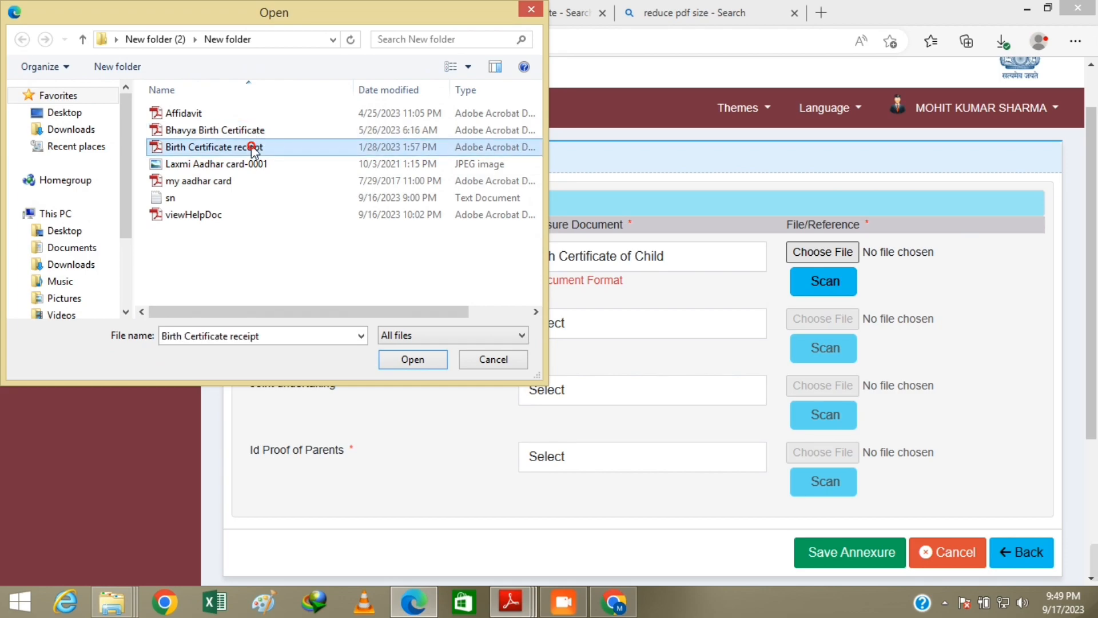
left_click(402, 359)
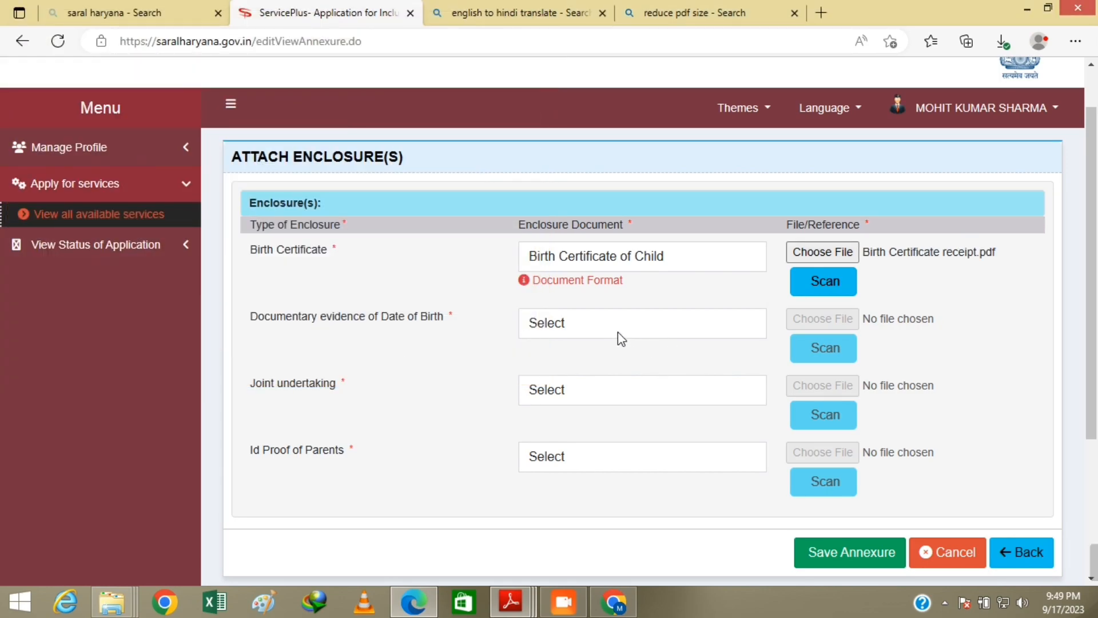
left_click(608, 324)
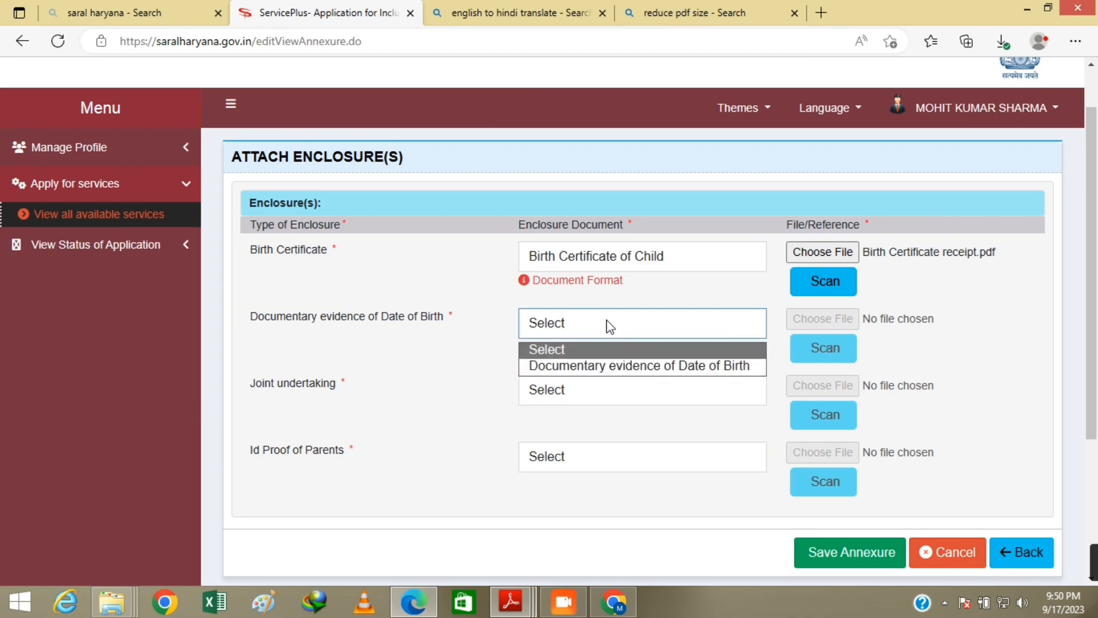
left_click(604, 365)
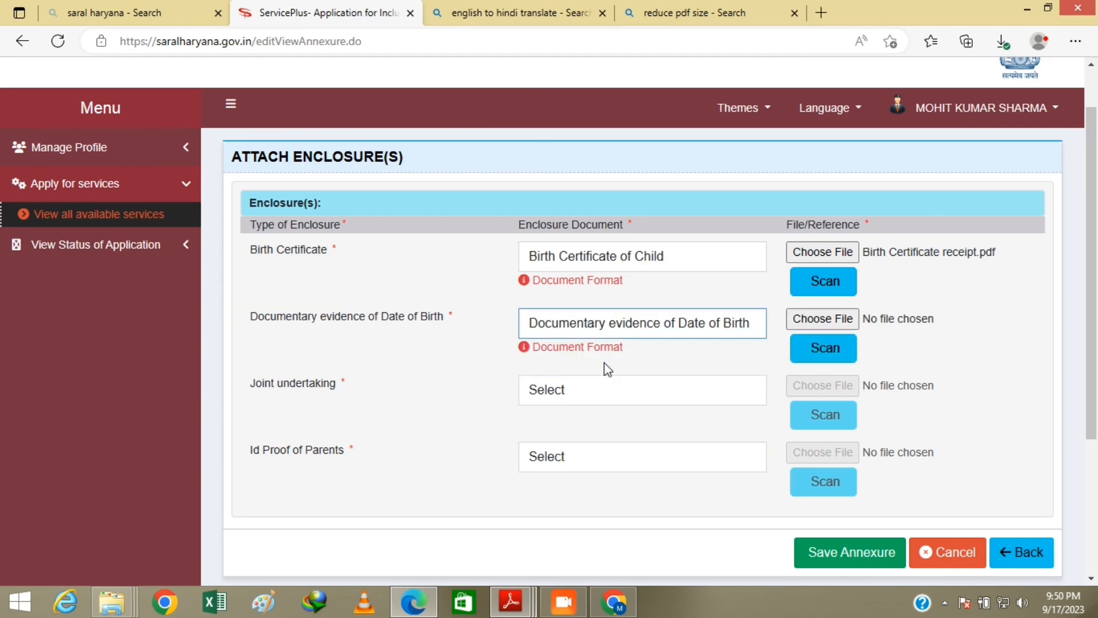
left_click(812, 320)
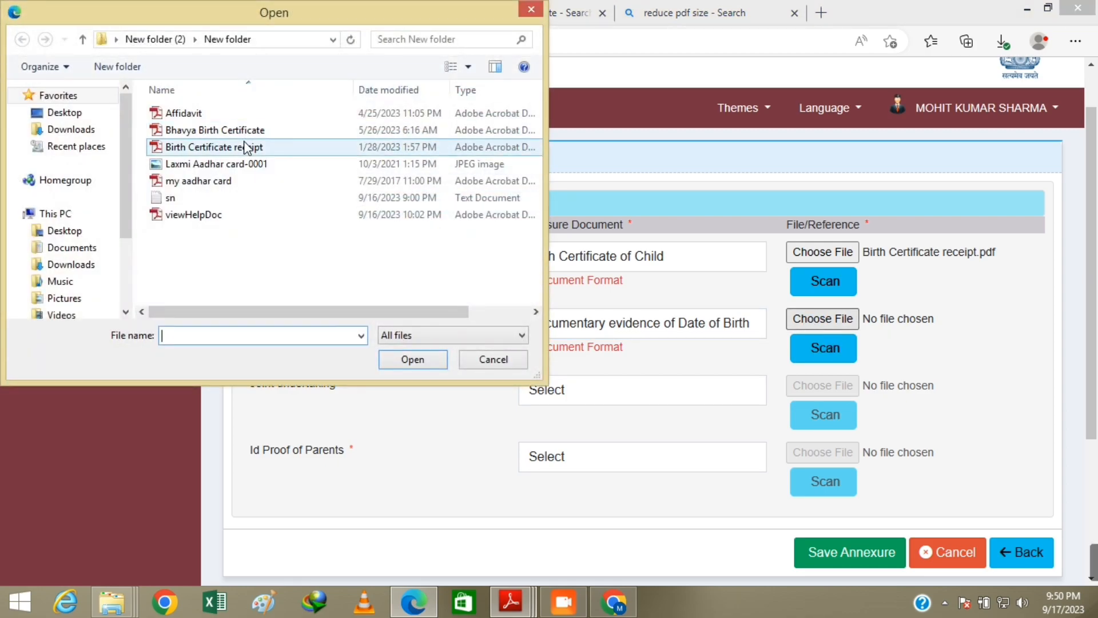
left_click(246, 147)
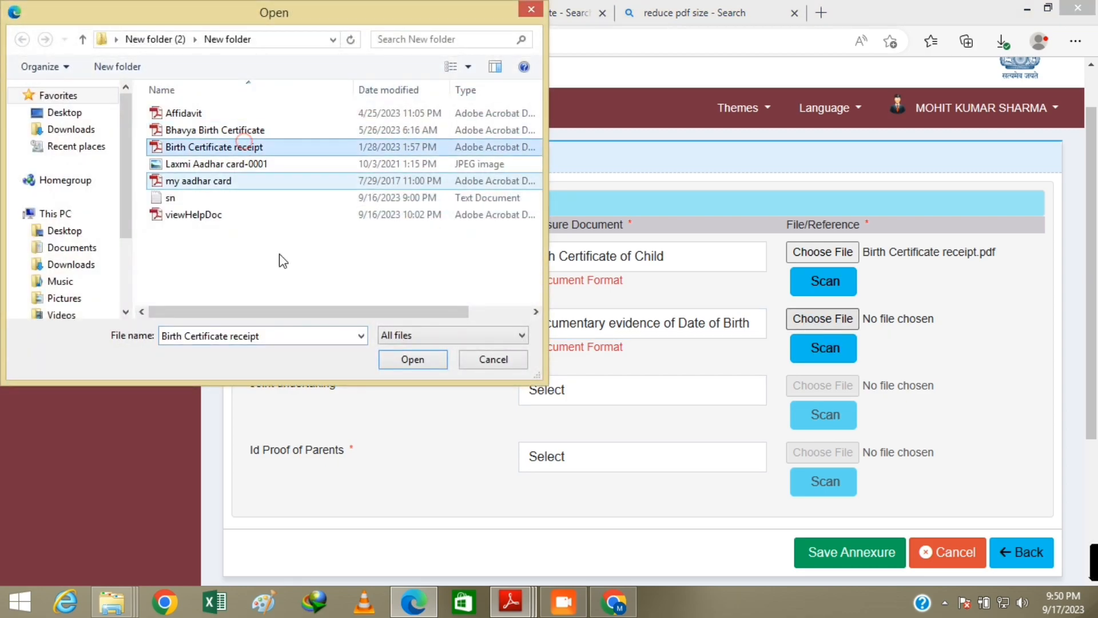
left_click(417, 360)
- Set the joint undertaking enclosure to Joint undertaking of Parents and attach the Affidavit file
left_click(584, 395)
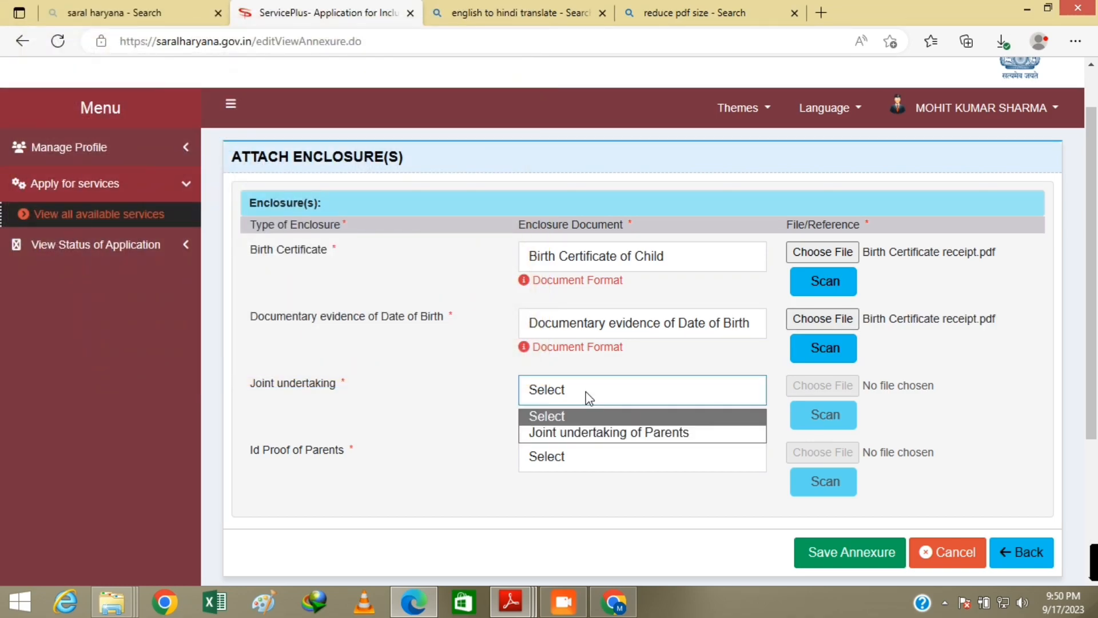
left_click(582, 429)
left_click(801, 386)
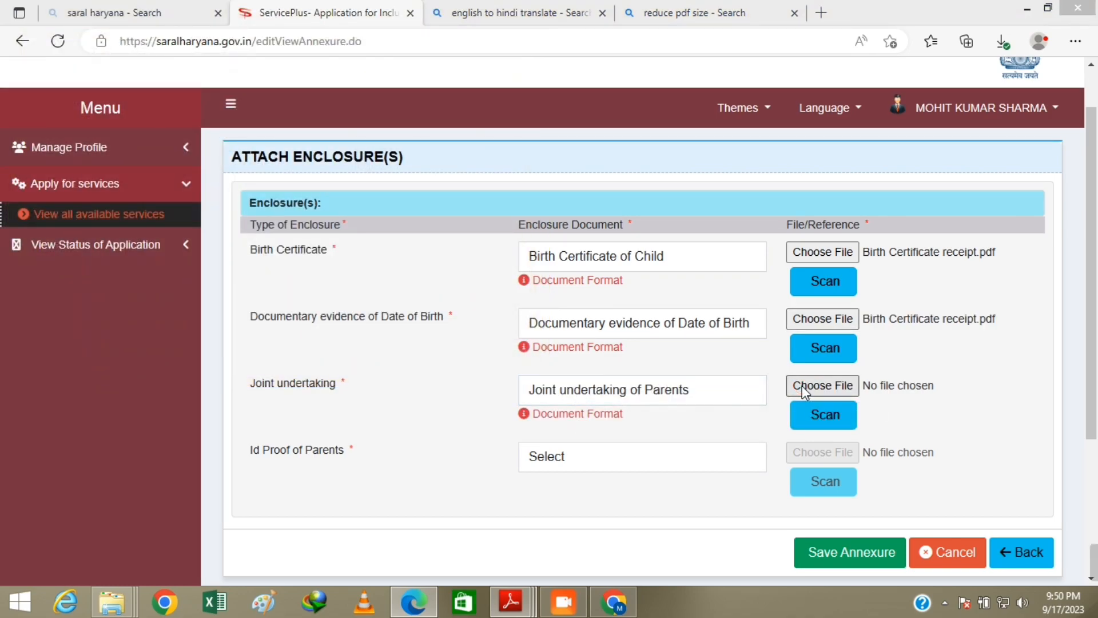
double_click(183, 113)
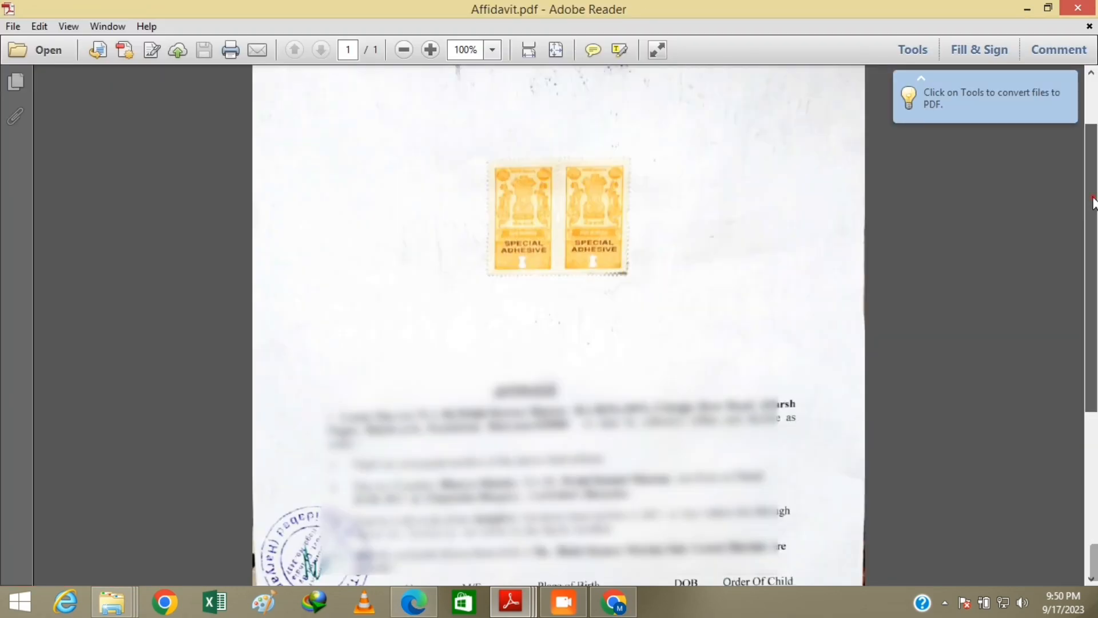
- Set Id Proof of Parents to Aadhaar Card and attach the PDF document
scroll(559, 324, "down", 5)
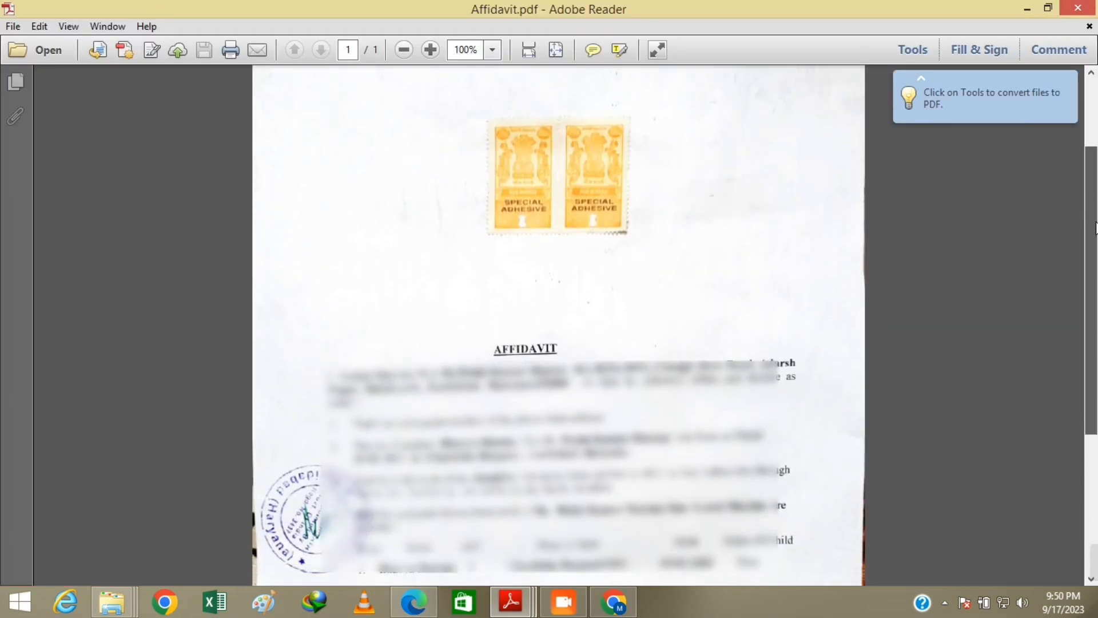
scroll(558, 325, "down", 6)
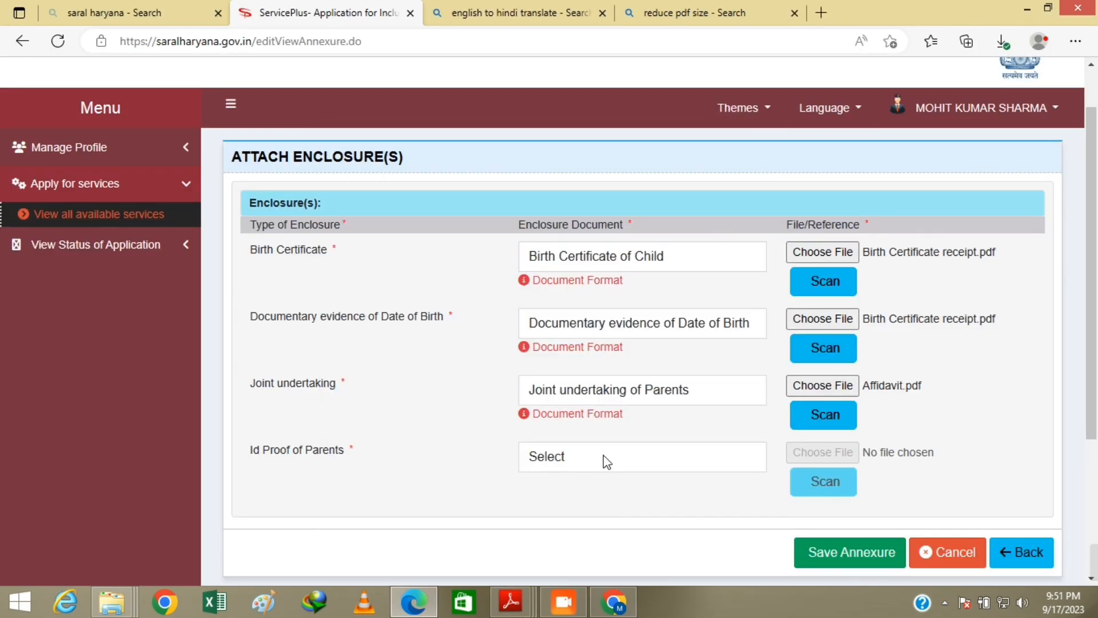
left_click(607, 462)
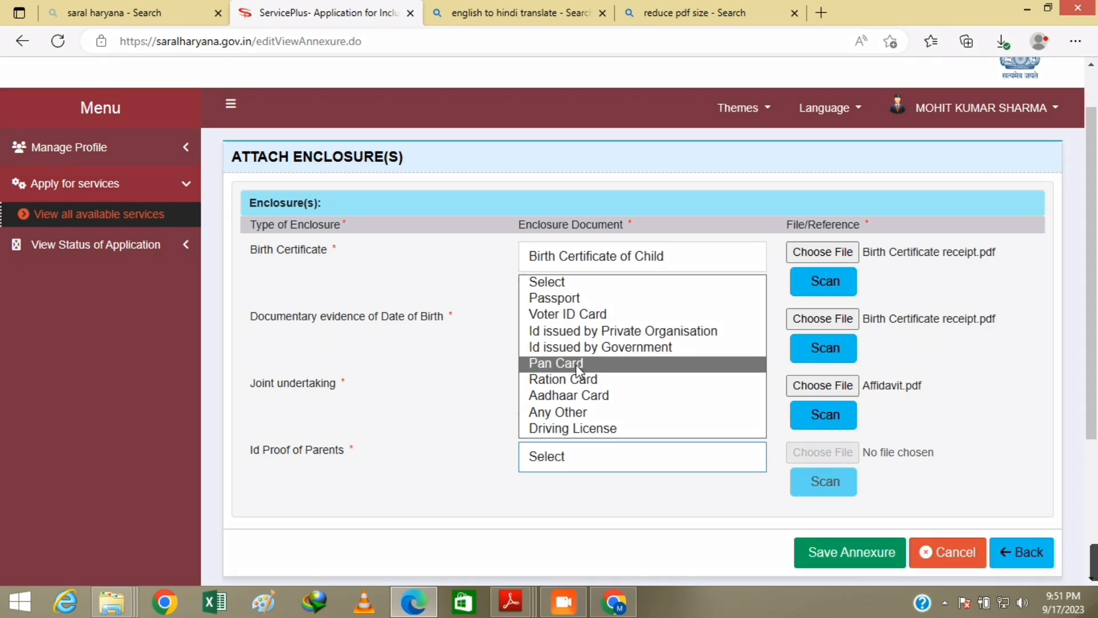
left_click(574, 395)
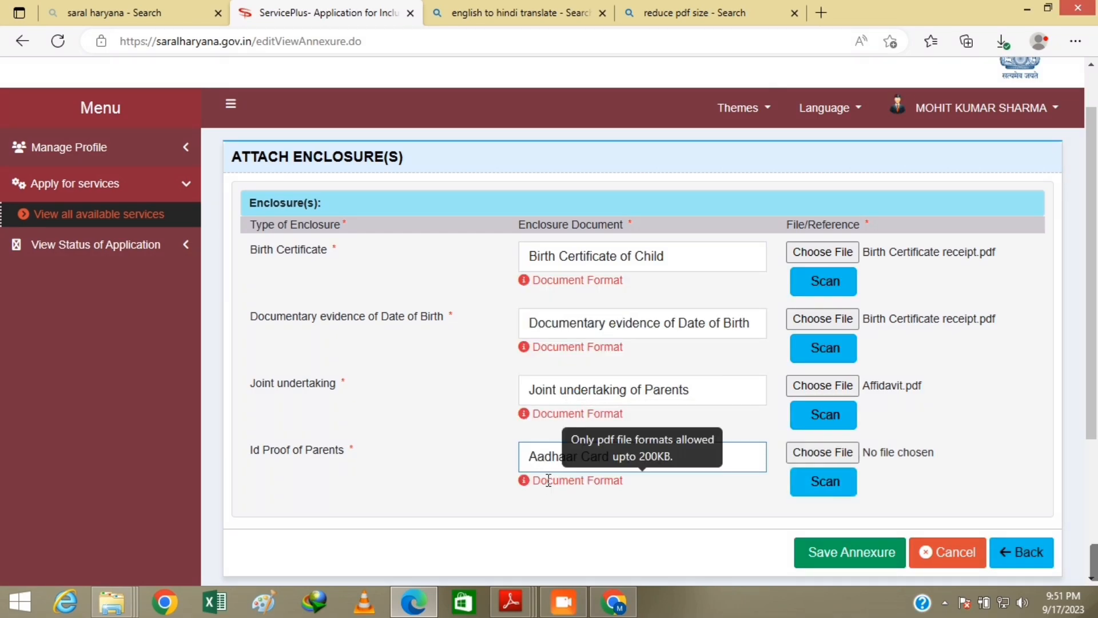
left_click(823, 453)
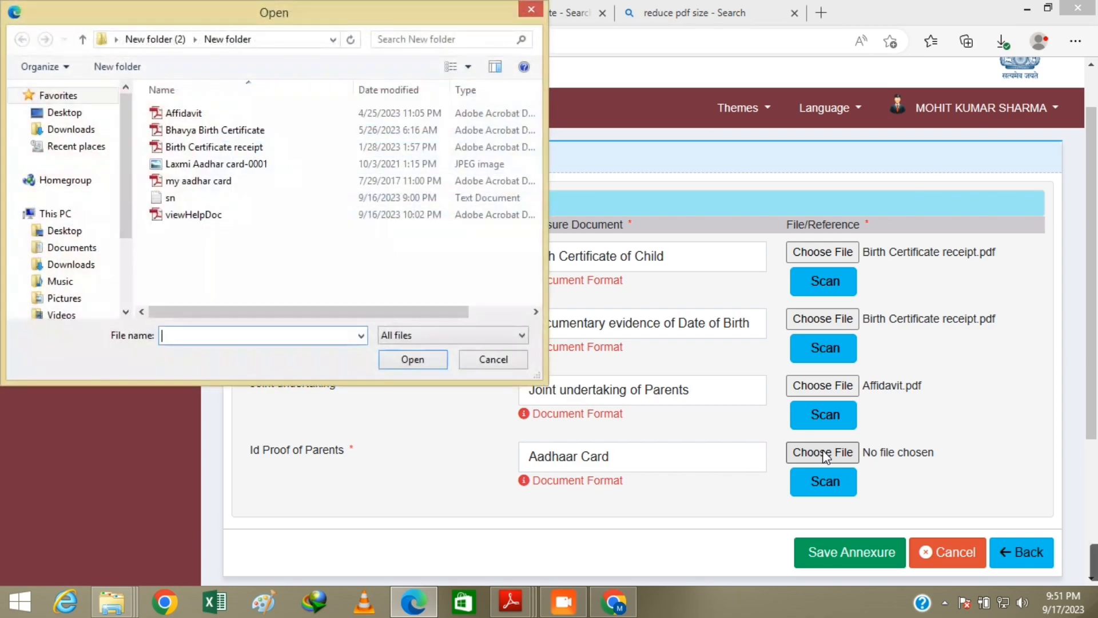
left_click(220, 182)
left_click(413, 359)
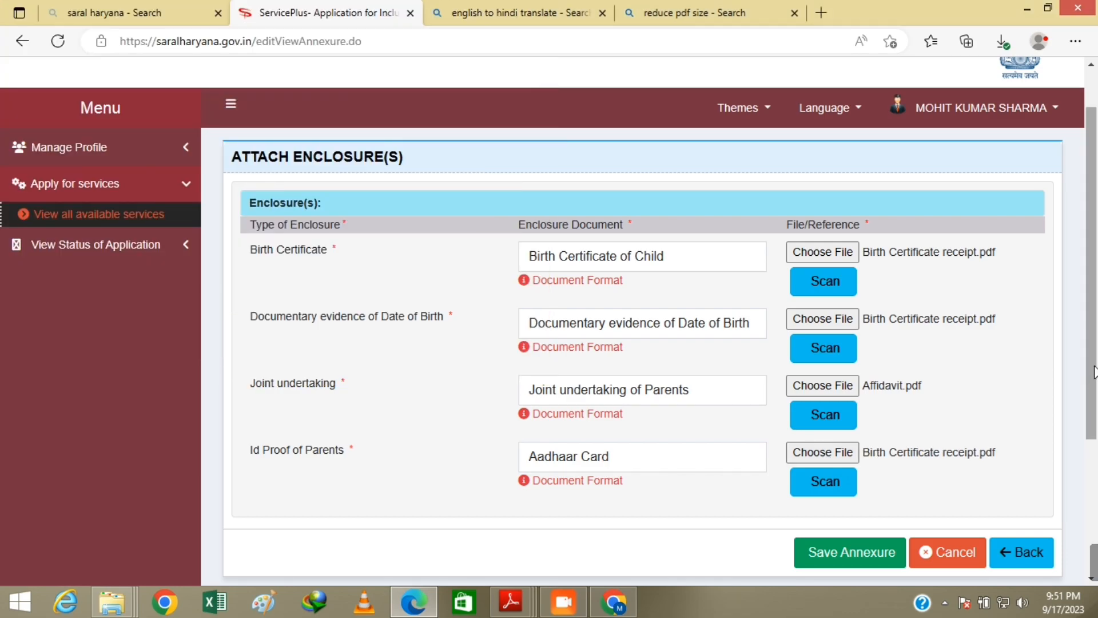
scroll(1093, 400, "down", 2)
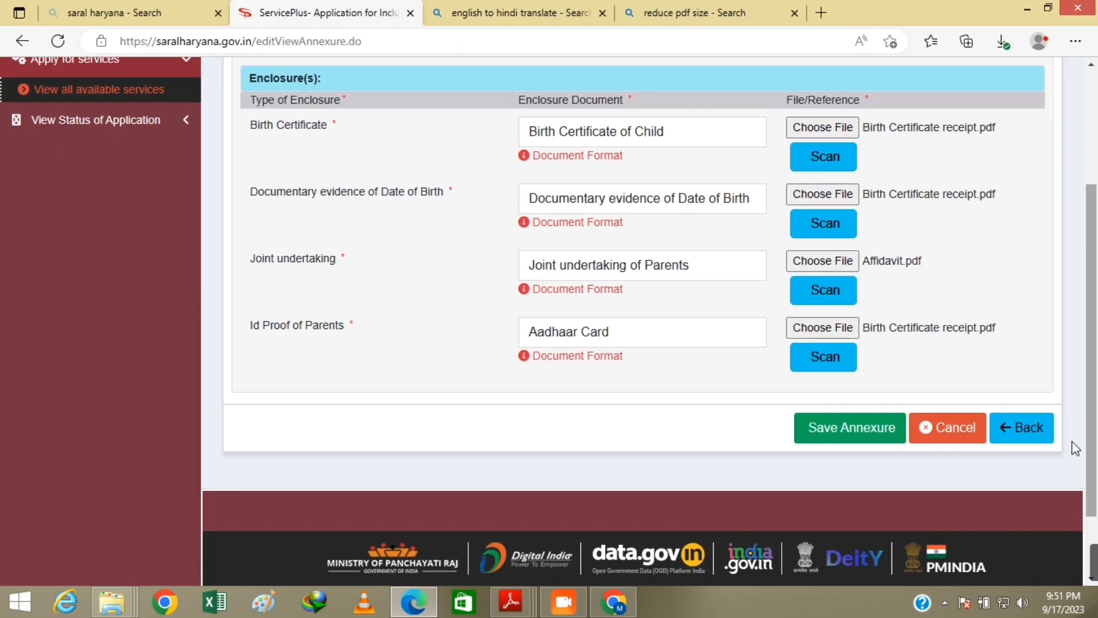
- Save the annexure, review the summary listing all four enclosures, and proceed to payment
left_click(860, 435)
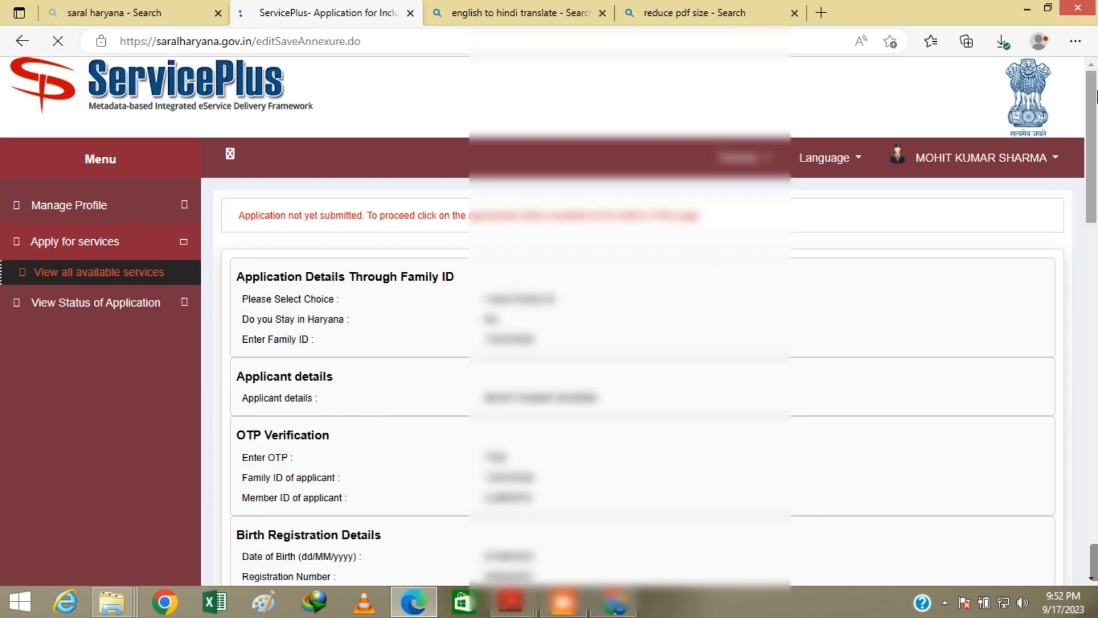
scroll(1095, 98, "down", 3)
left_click_drag(1094, 171, 1094, 383)
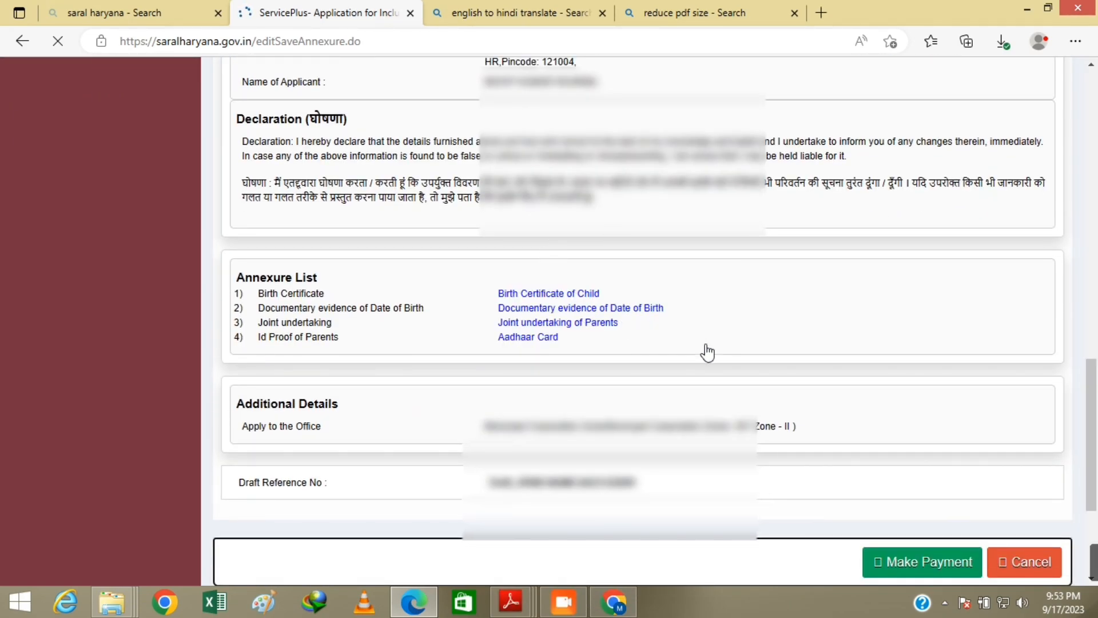
scroll(904, 402, "down", 2)
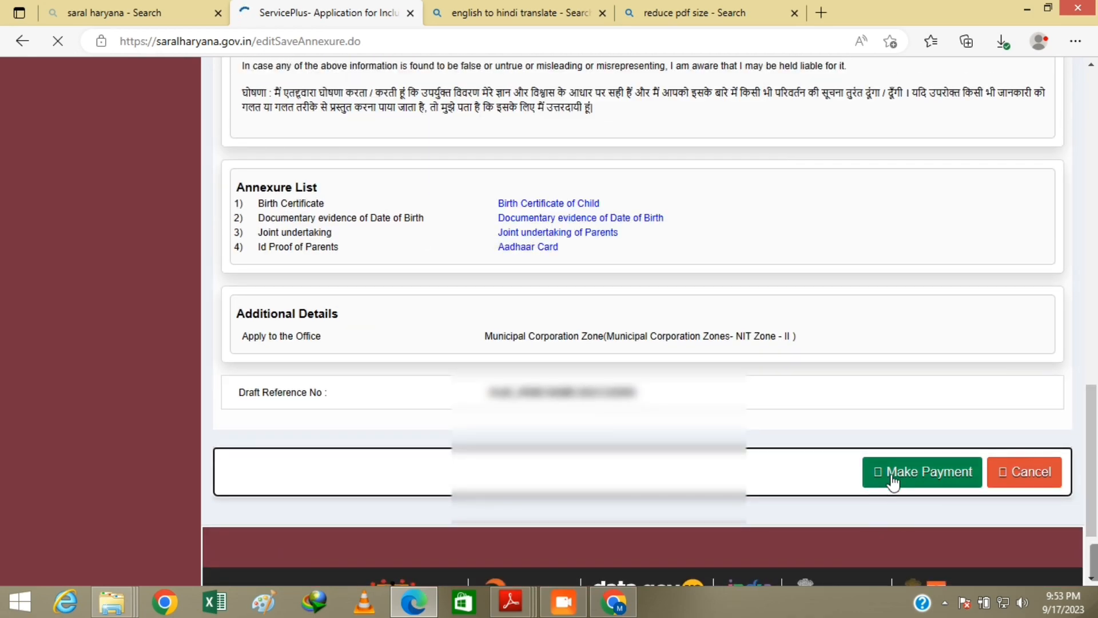
left_click(893, 480)
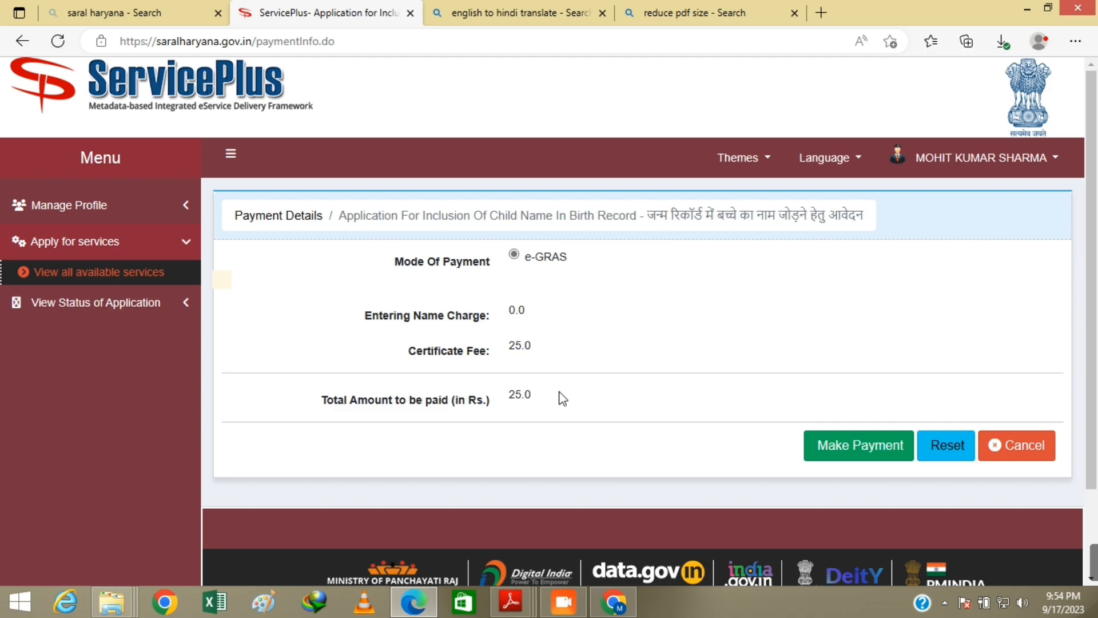
- Start the Rs 25 certificate fee payment through e-GRAS
left_click(843, 449)
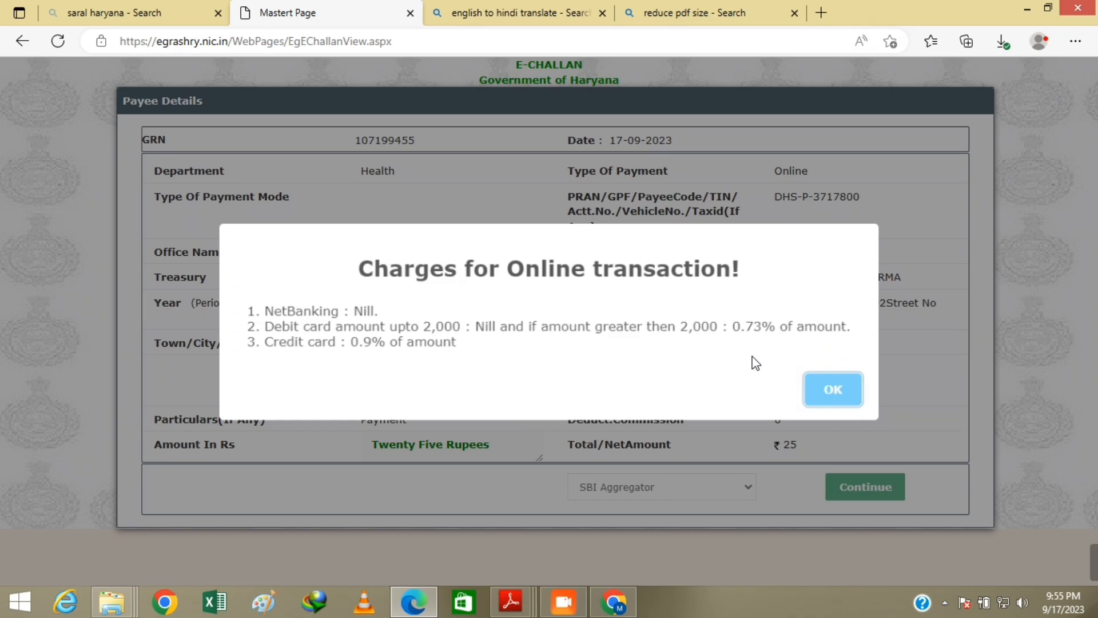
- Accept the charges notice and confirm the Rs 25 e-Challan via SBI Aggregator through both alerts
left_click(826, 392)
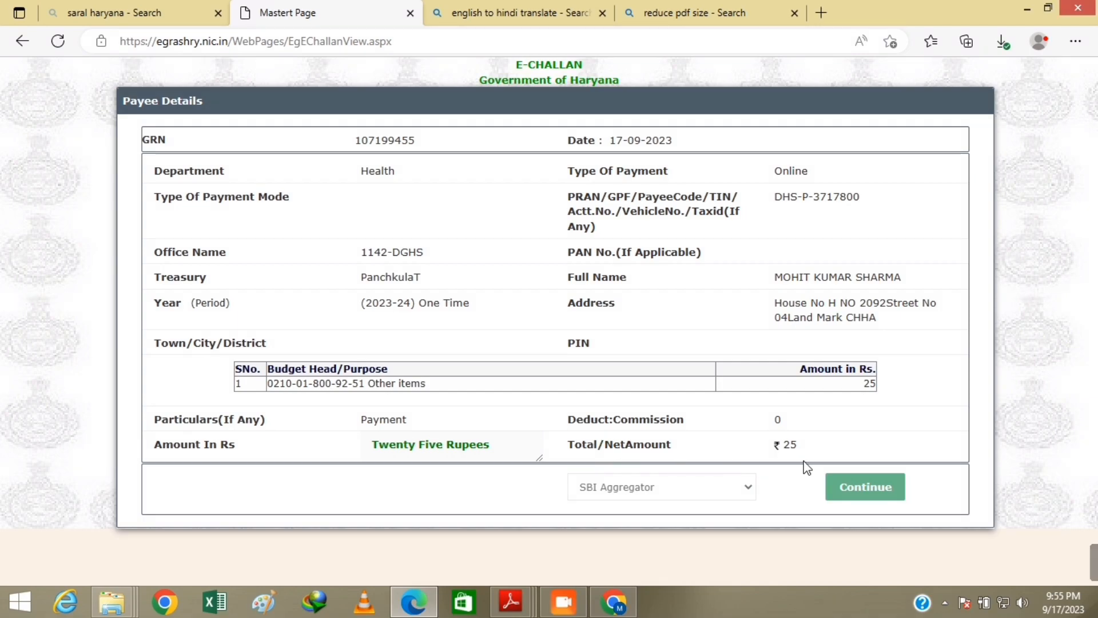
left_click(883, 493)
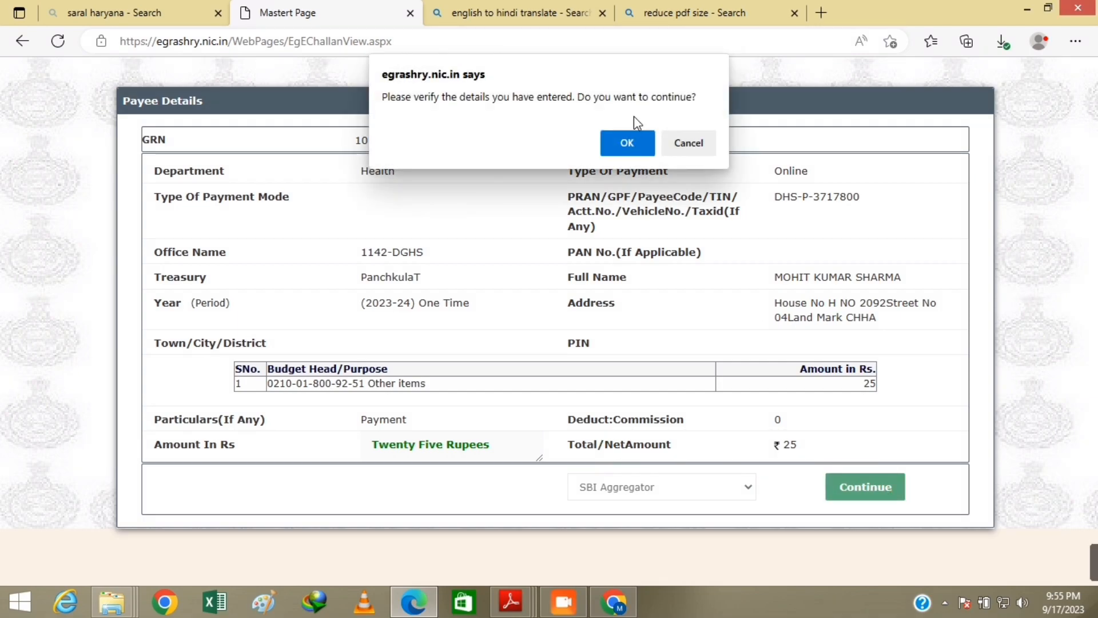
left_click(618, 153)
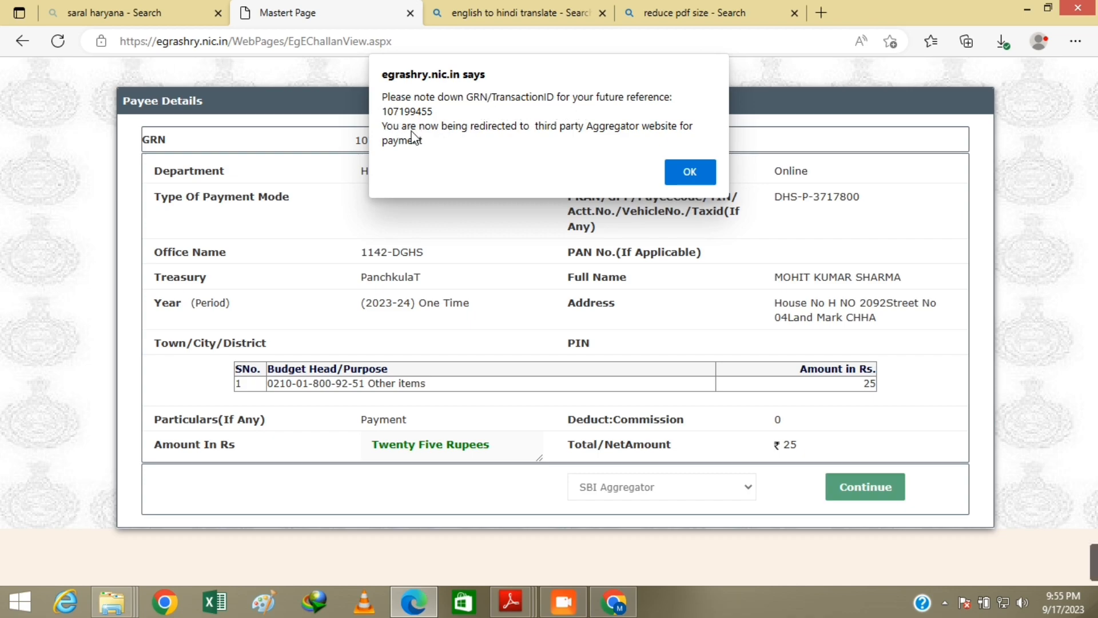
left_click(681, 166)
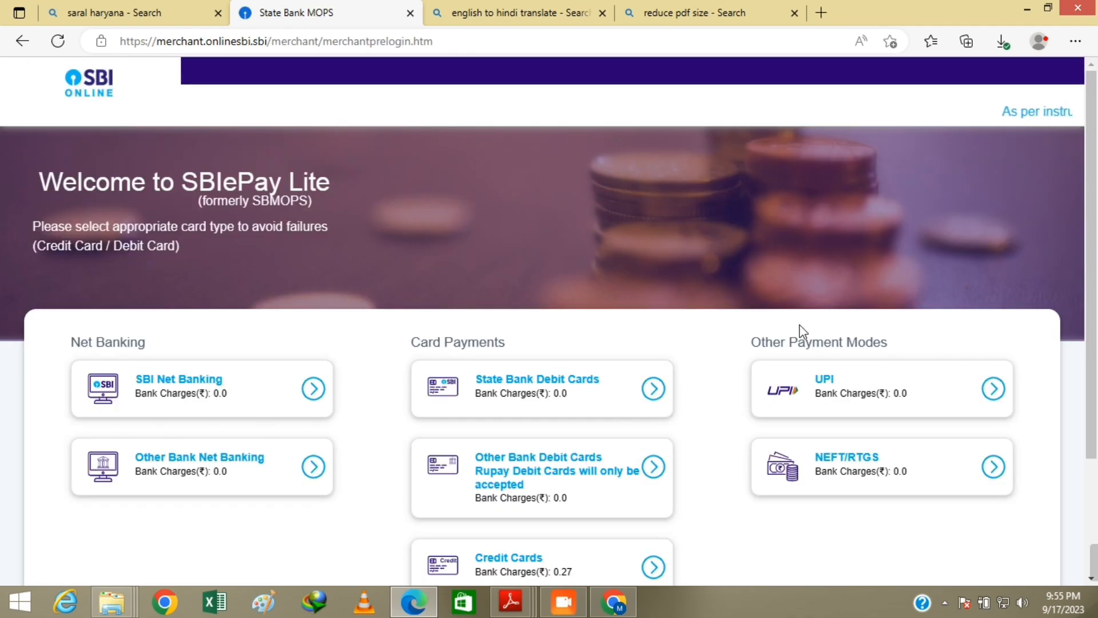
- Pay the Rs 25 fee by UPI using the payer's UPI ID, confirming twice
scroll(801, 331, "down", 2)
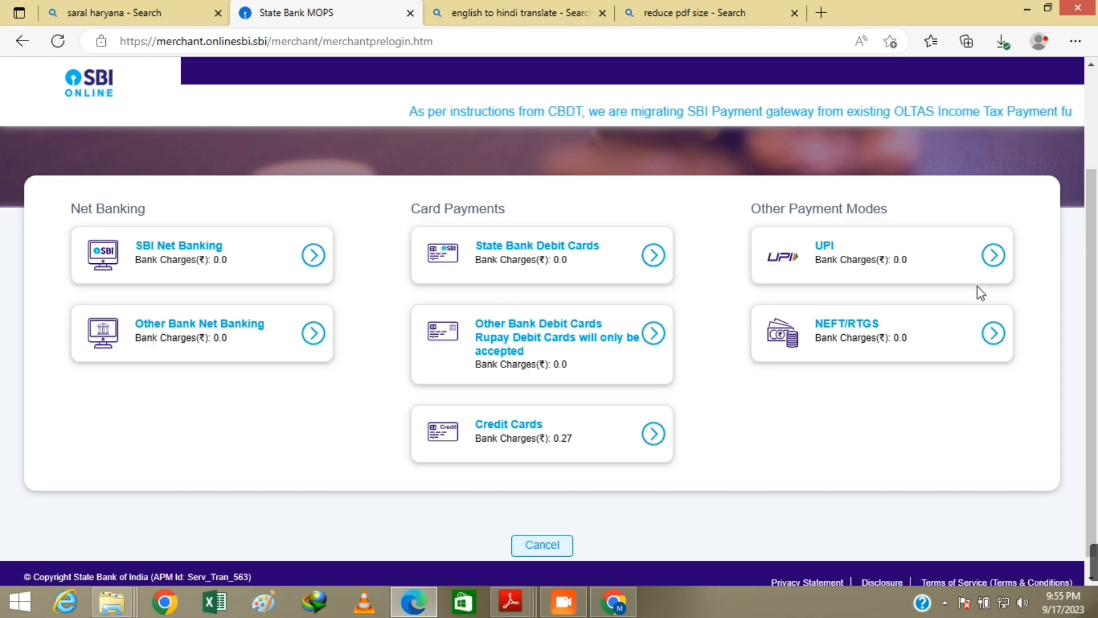
left_click(993, 255)
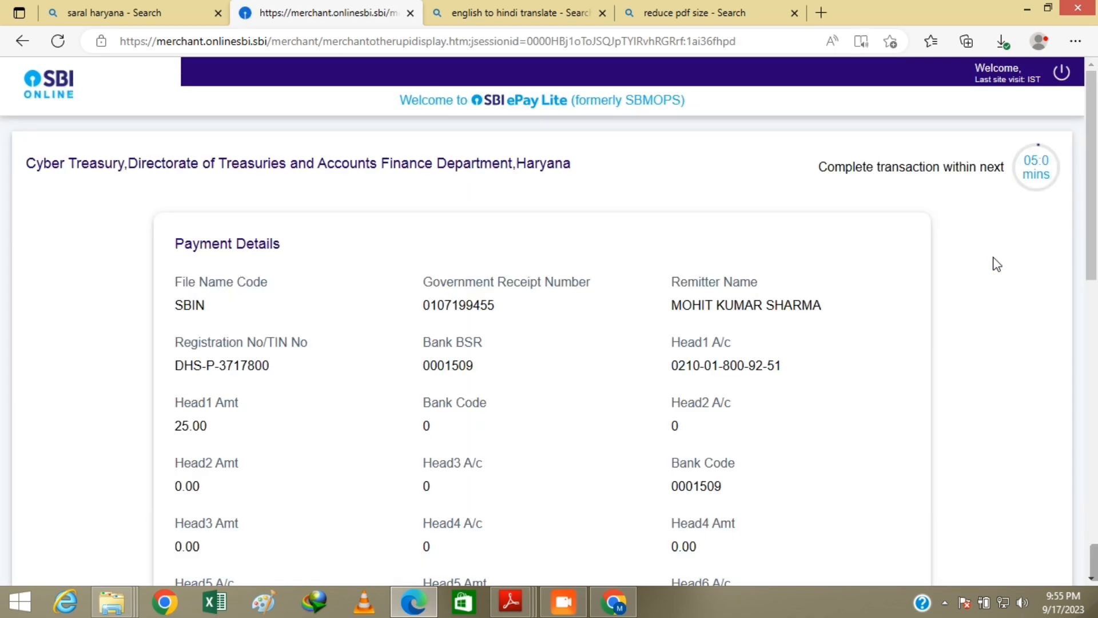
scroll(1058, 255, "down", 10)
left_click(180, 422)
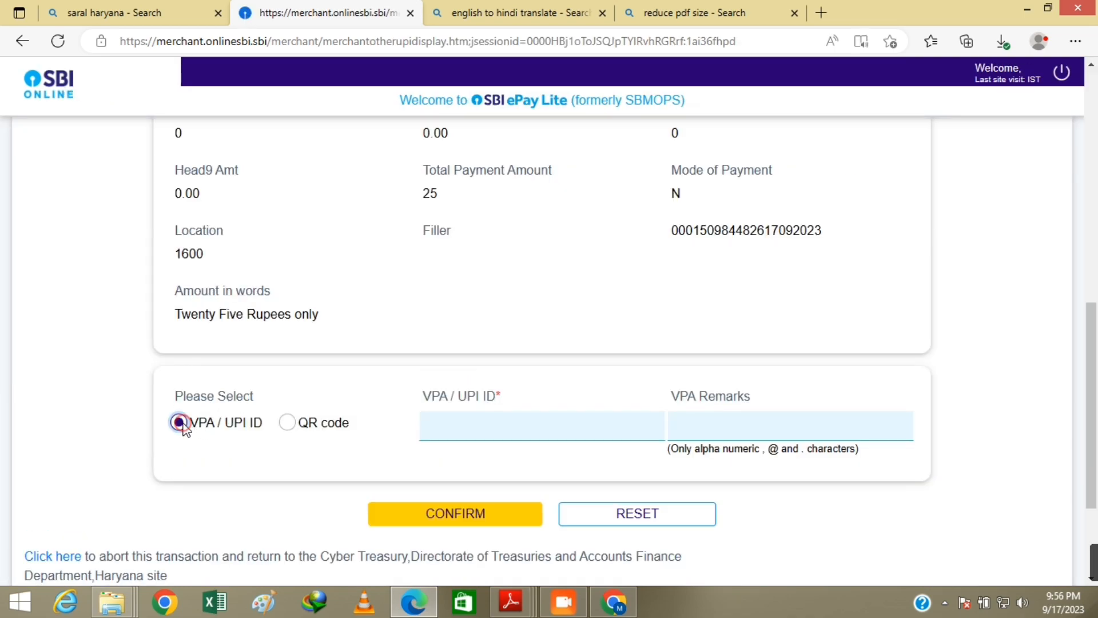
left_click(505, 432)
type("8xxxxxxxxx@paytm")
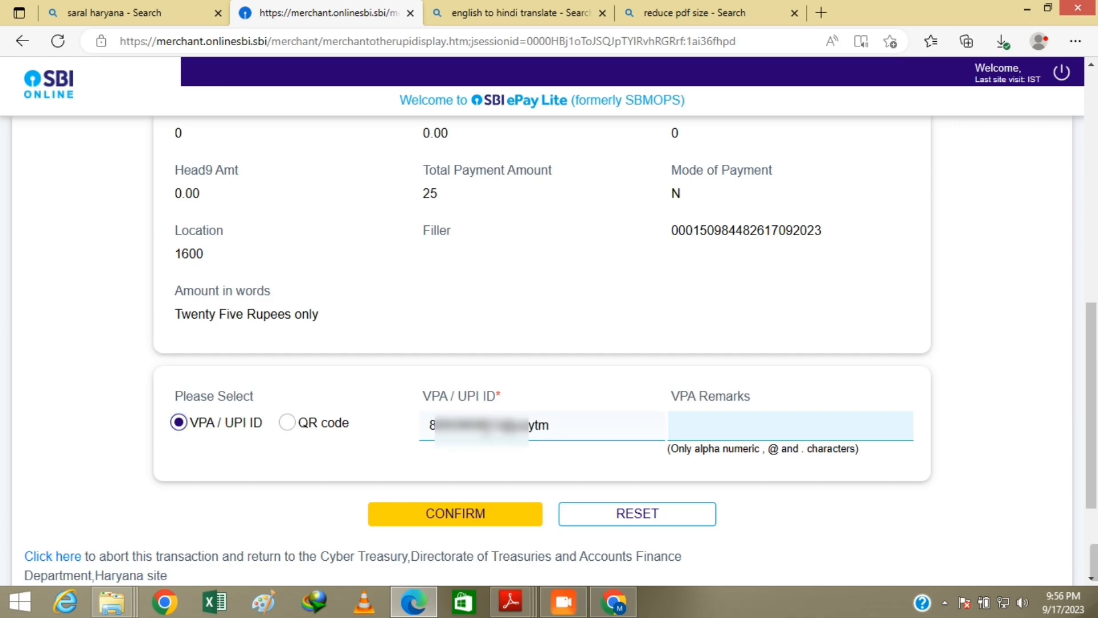
left_click(473, 523)
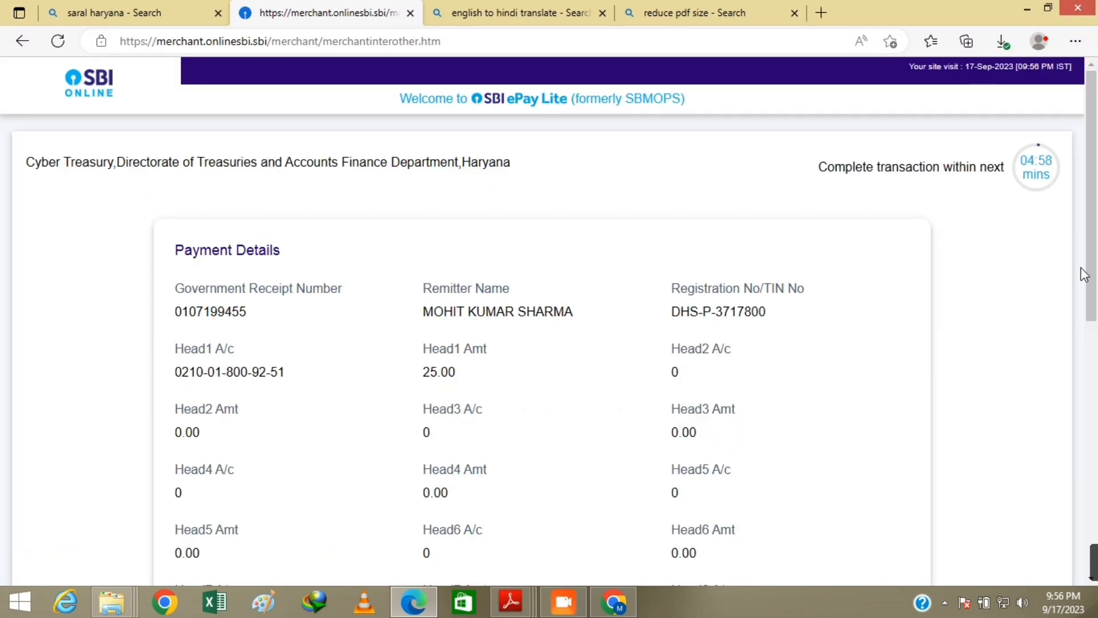
left_click_drag(1092, 236, 1094, 492)
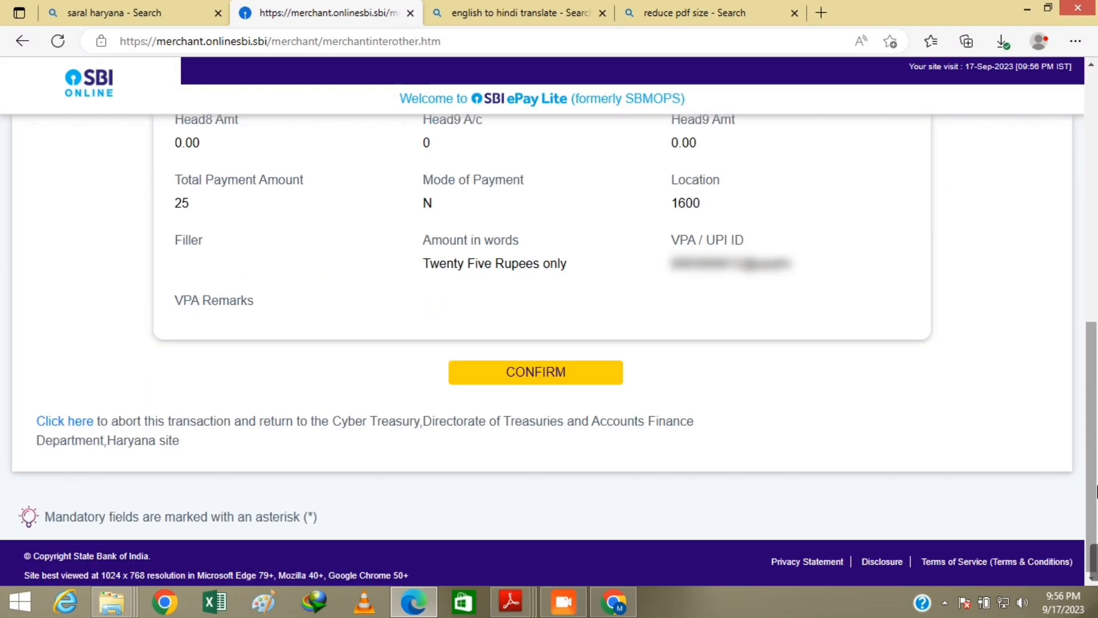
left_click(534, 387)
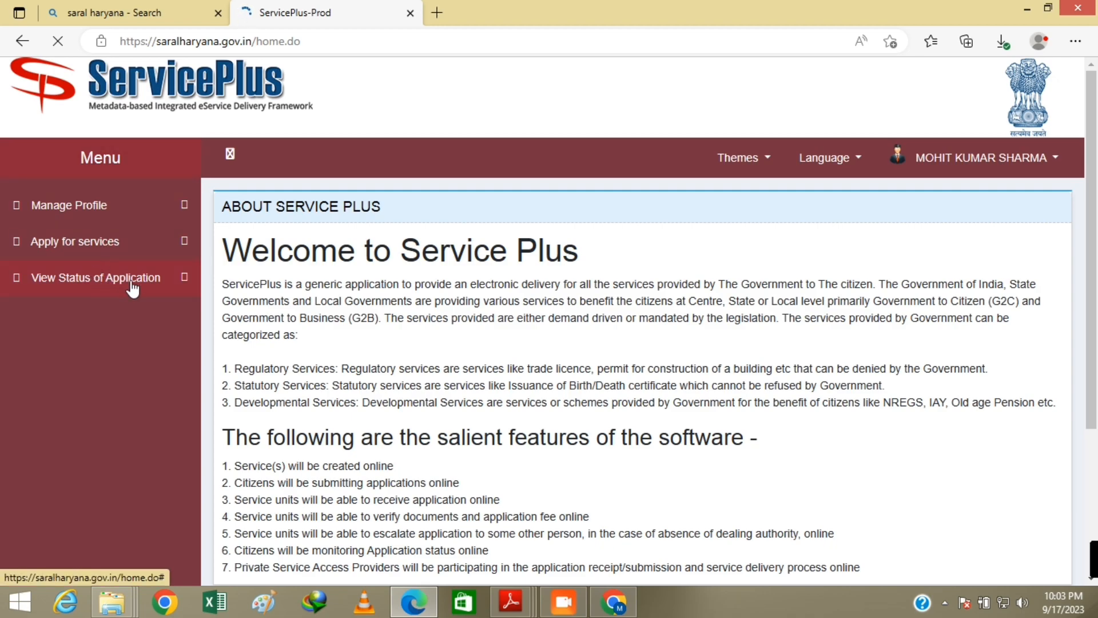
- Open Track application status and set the From Date to 01/04/2023
left_click(177, 282)
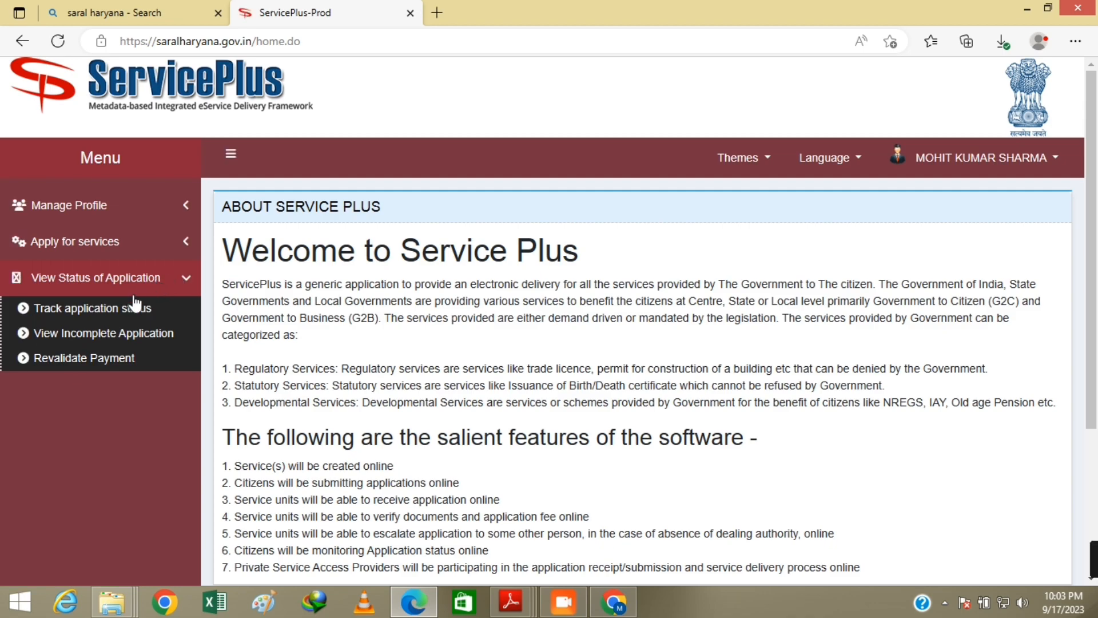
left_click(76, 318)
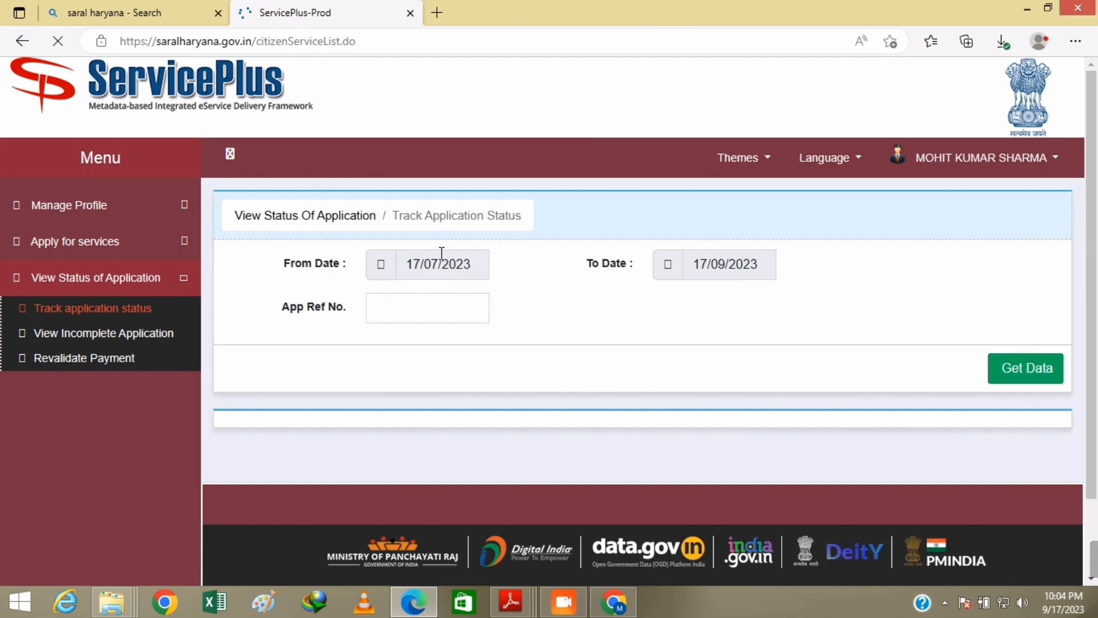
left_click(442, 257)
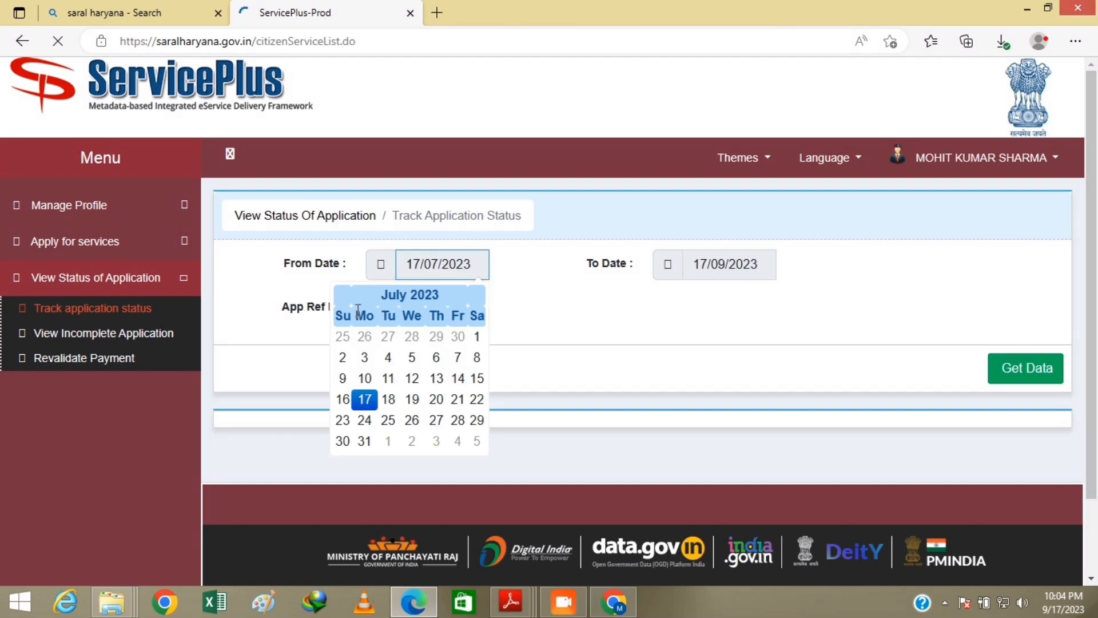
left_click(388, 295)
left_click(479, 339)
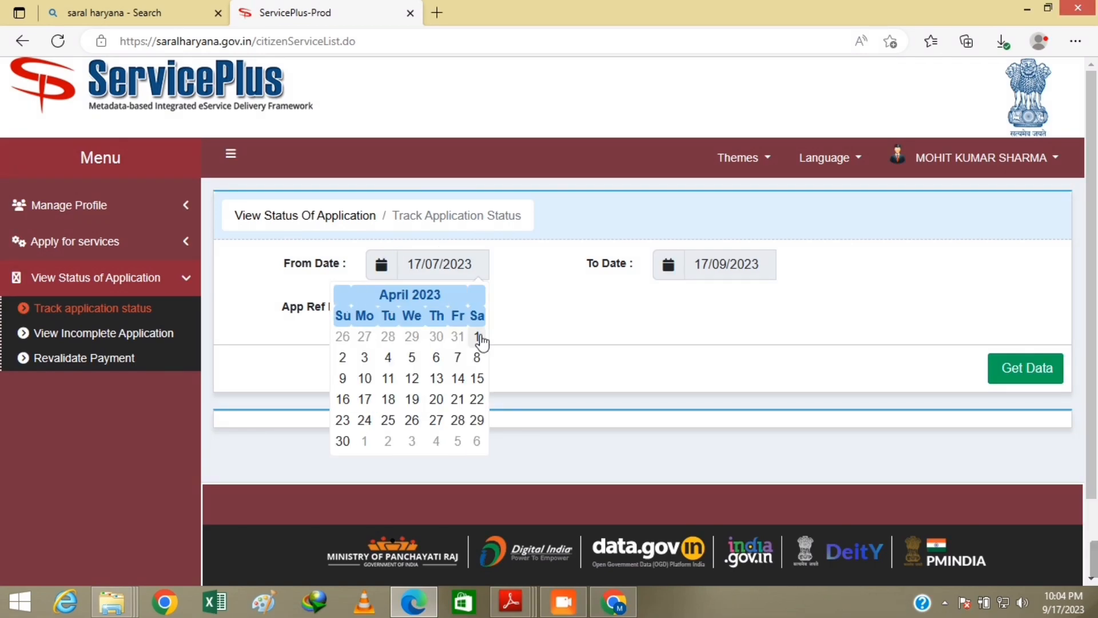
left_click(480, 337)
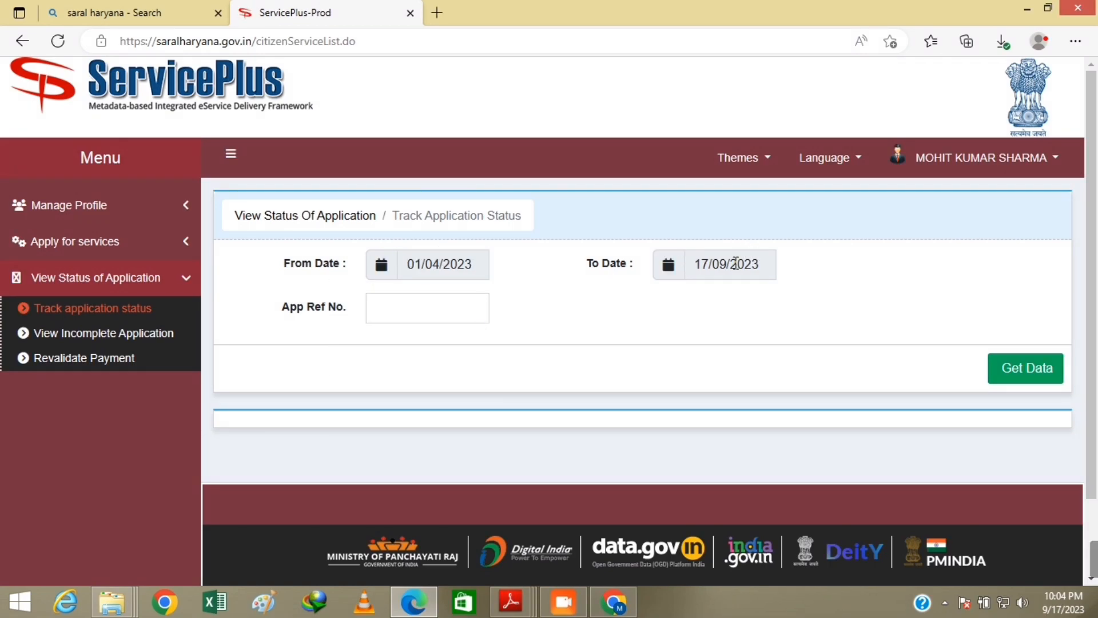
- Set the To Date to 01/06/2023, paste the application reference number, and get the data
left_click(735, 264)
left_click(697, 294)
left_click(705, 345)
left_click(724, 339)
left_click(388, 315)
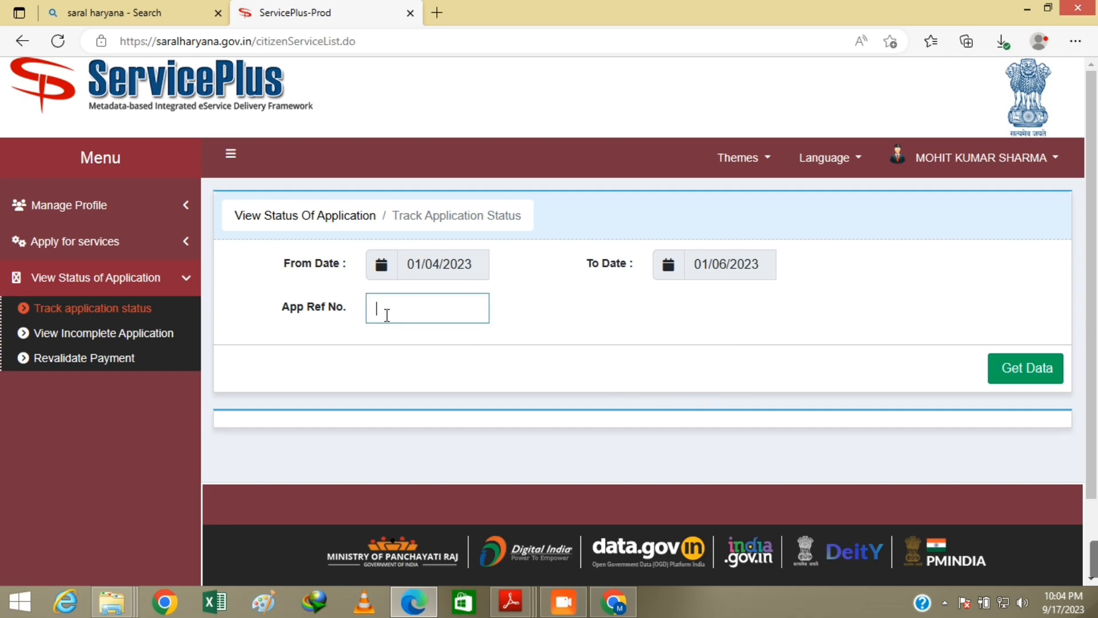
key("ctrl+v")
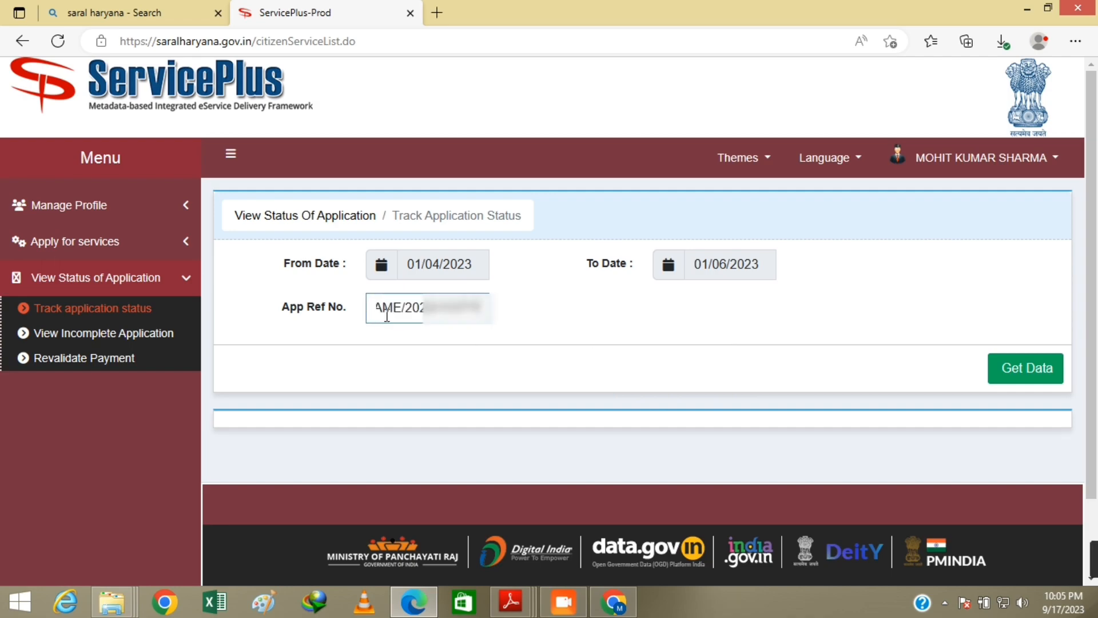
left_click(1015, 372)
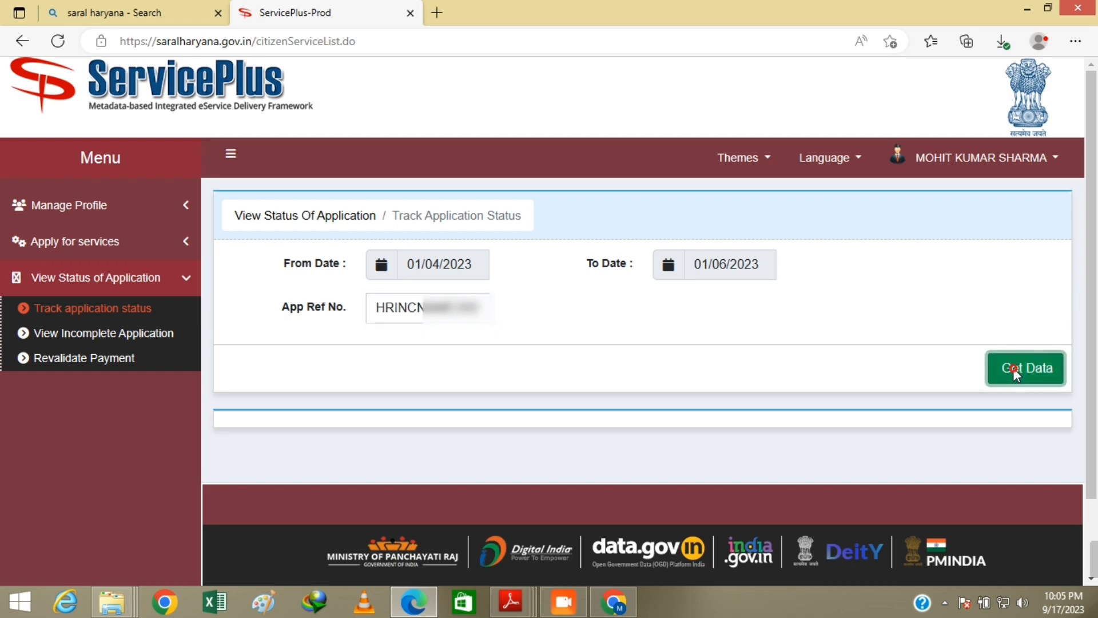